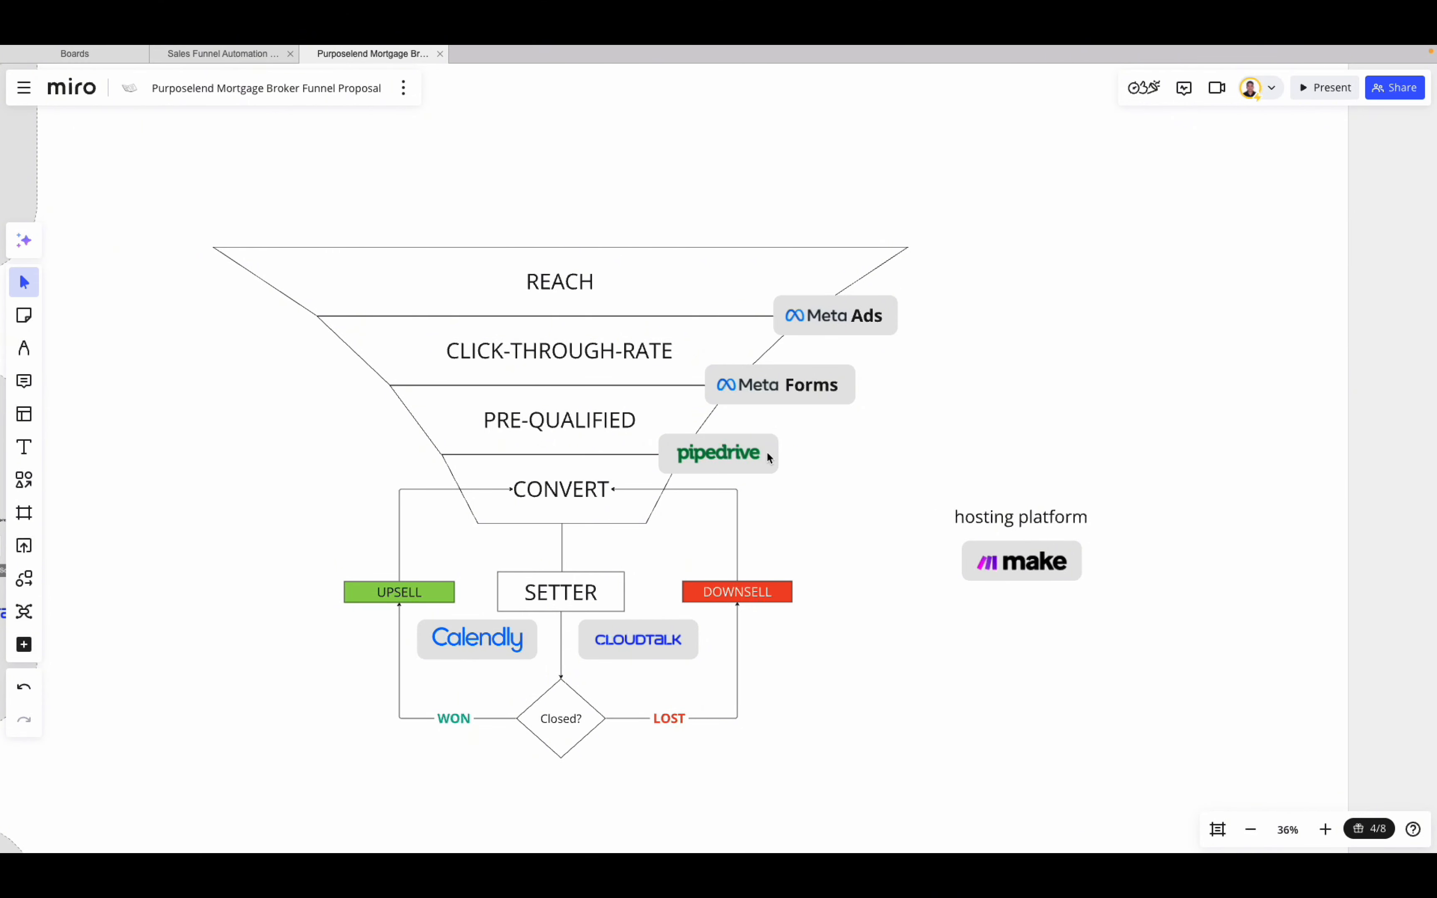
- Examine the mortgage broker funnel diagram and its place among the detailed funnel stages on the proposal board
scroll(836, 505, down, 2)
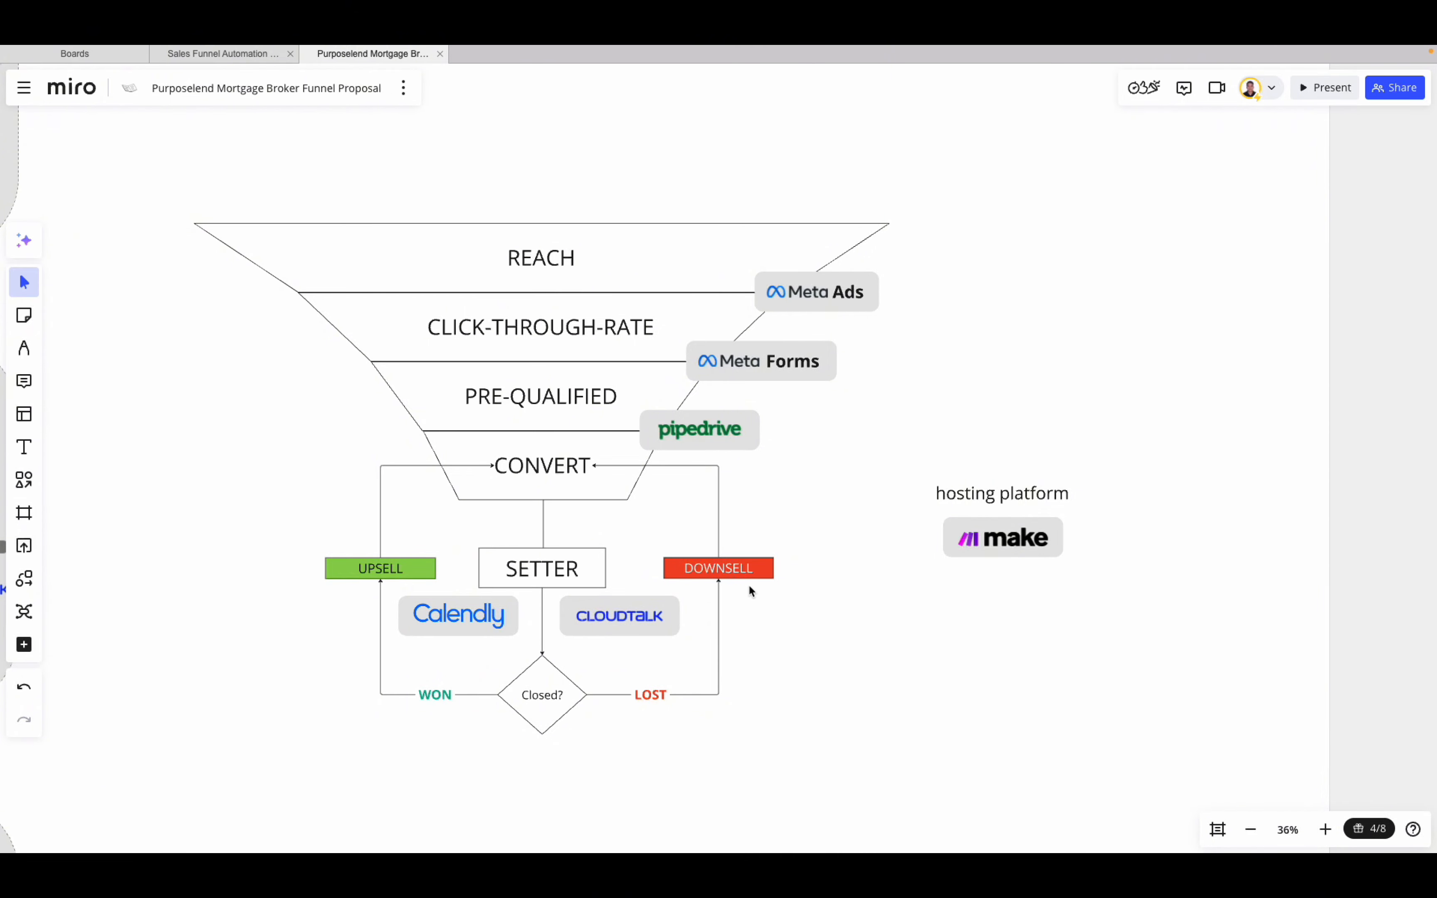
scroll(679, 626, down, 5)
scroll(518, 624, down, 2)
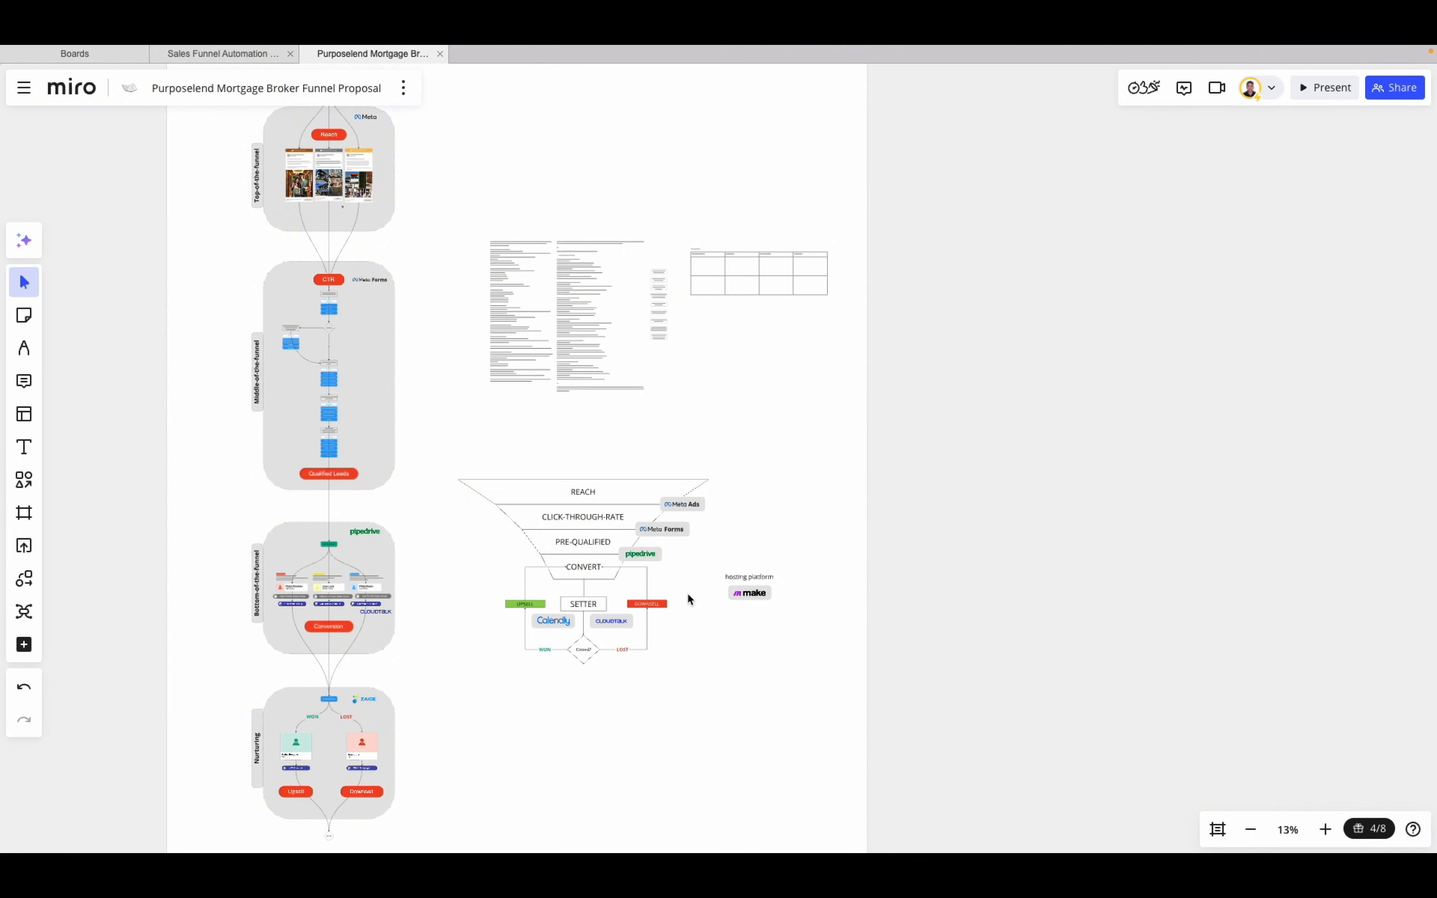
scroll(688, 598, up, 5)
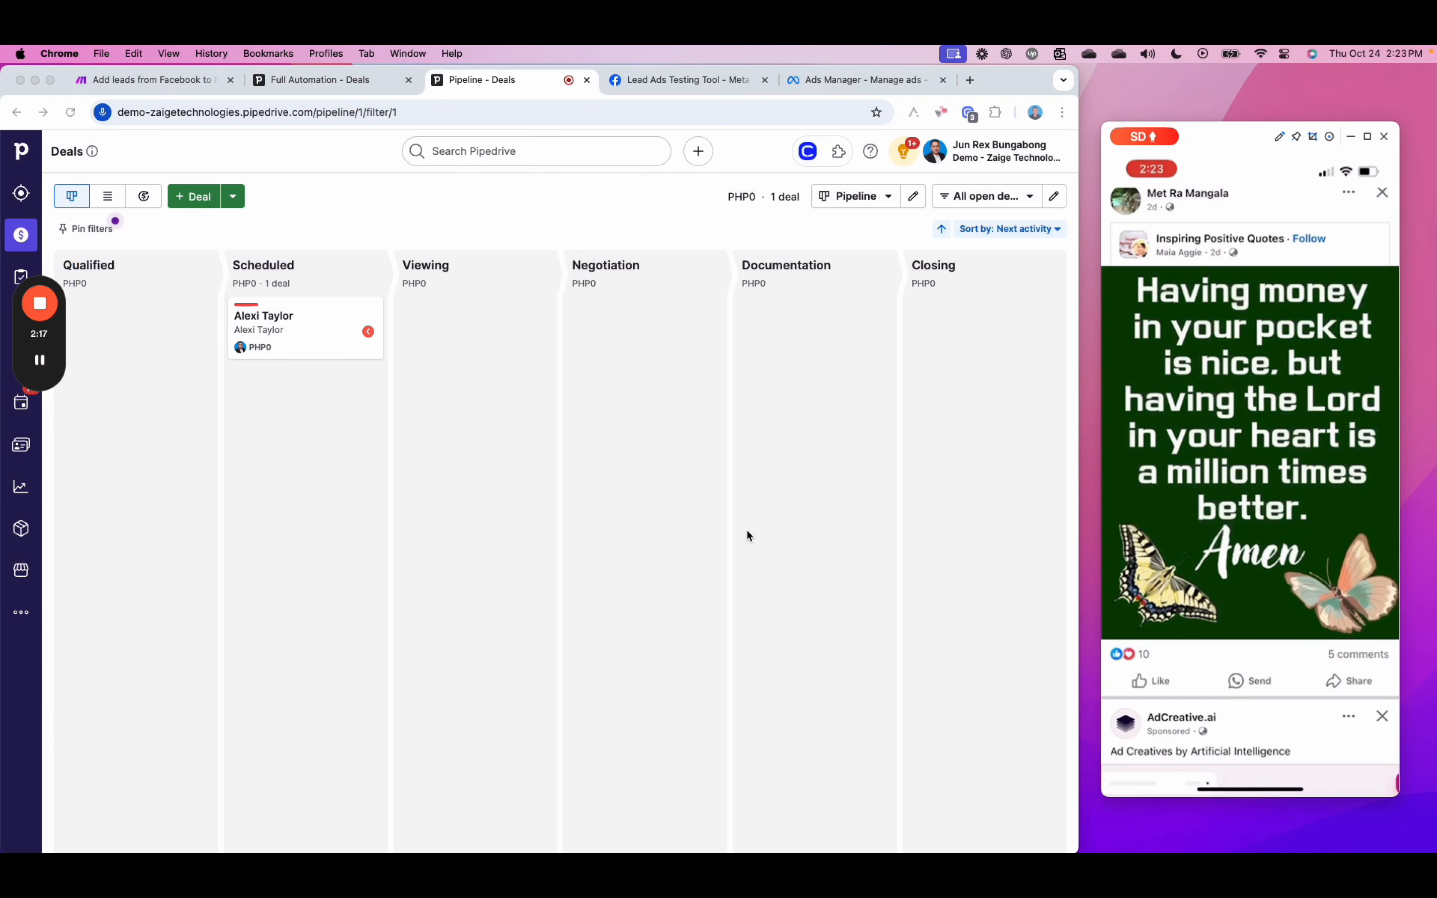
click(751, 532)
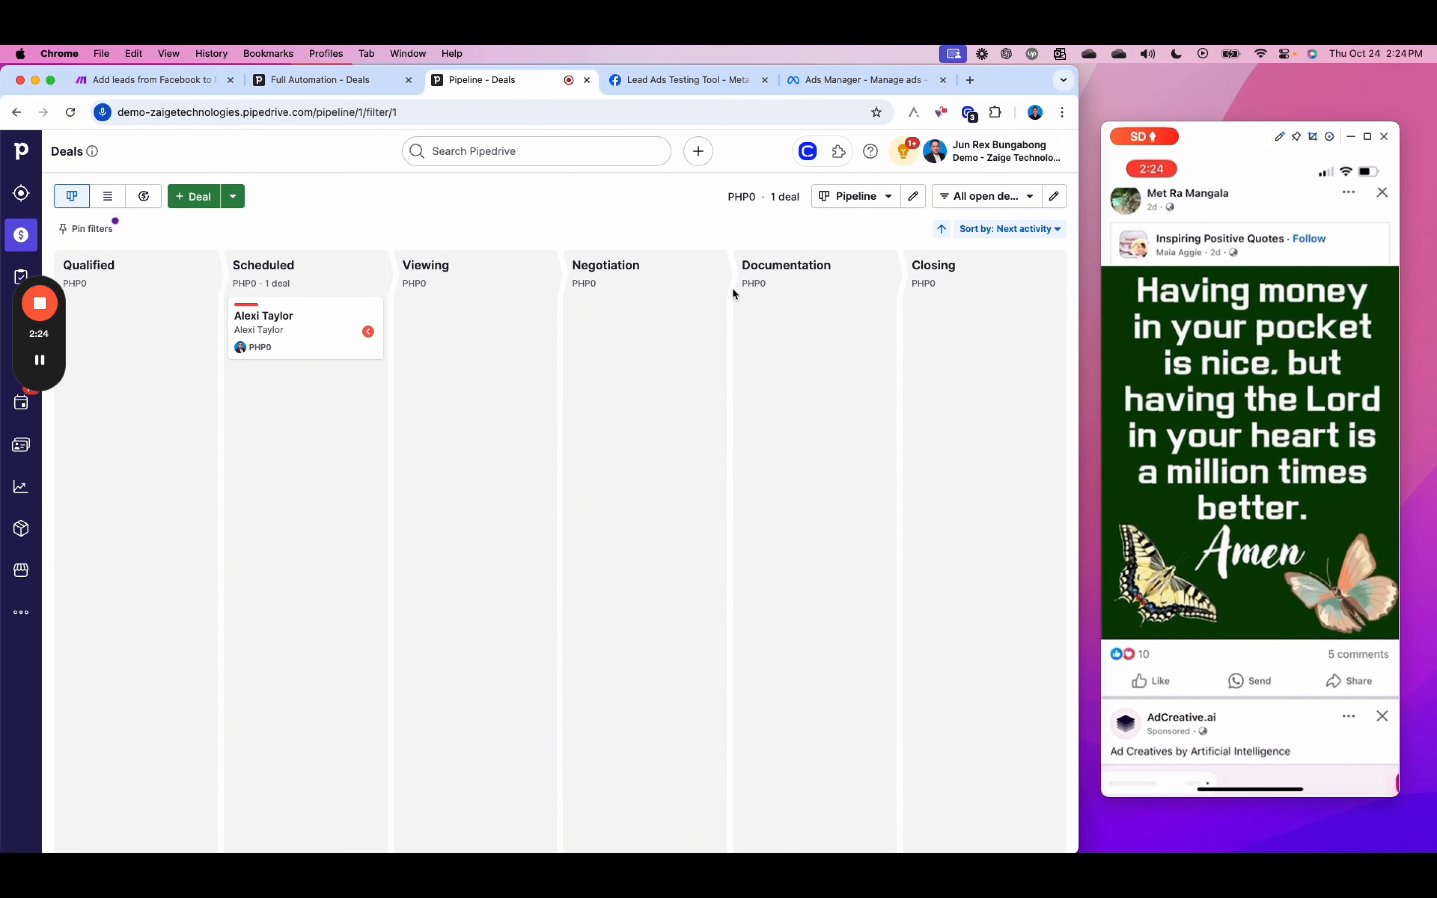
scroll(1214, 340, down, 3)
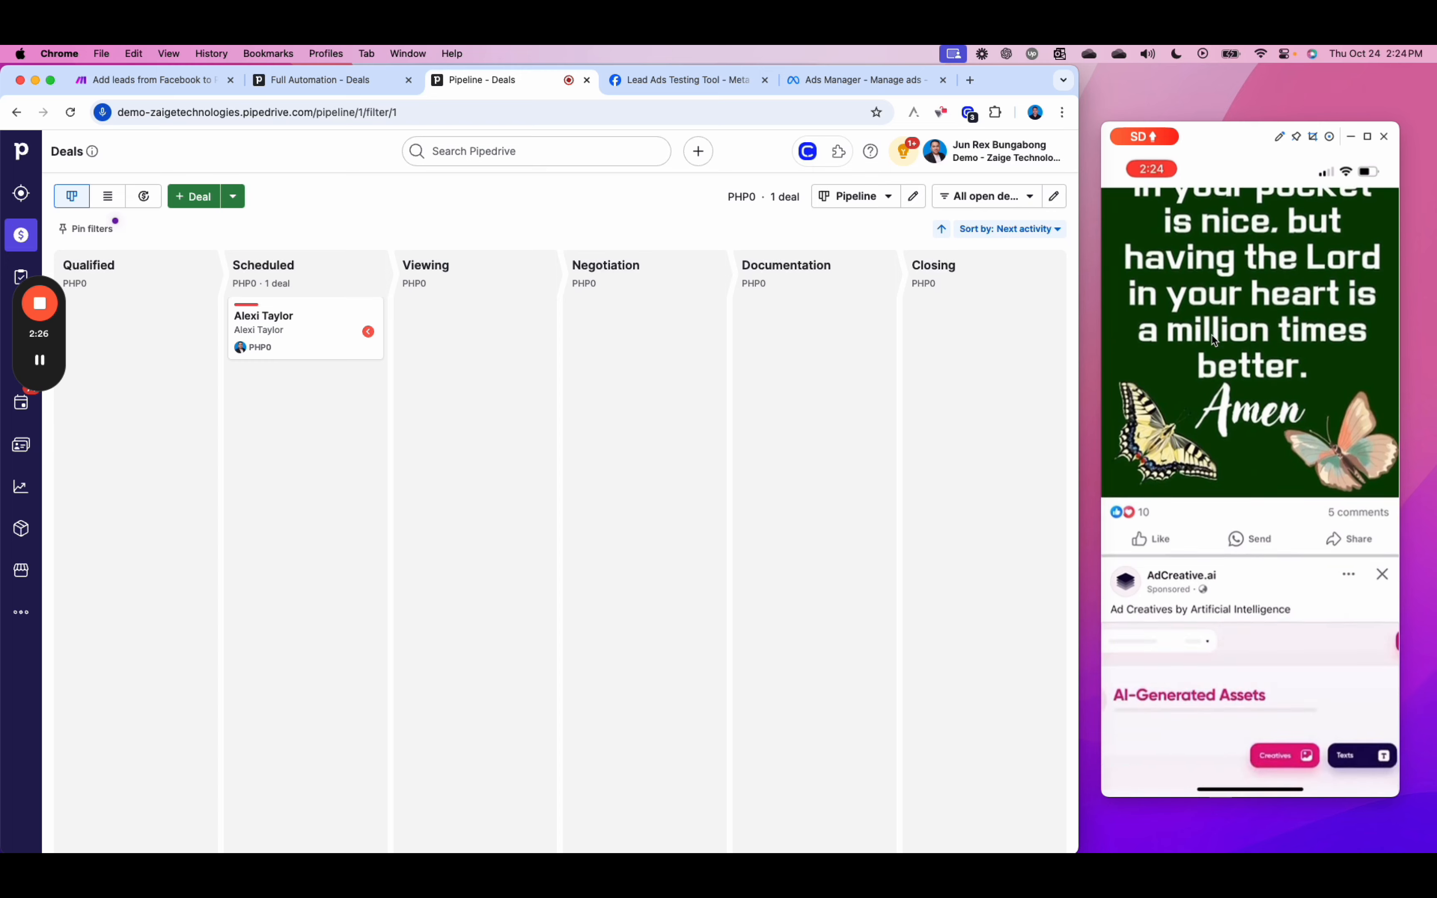
scroll(1212, 338, up, 1)
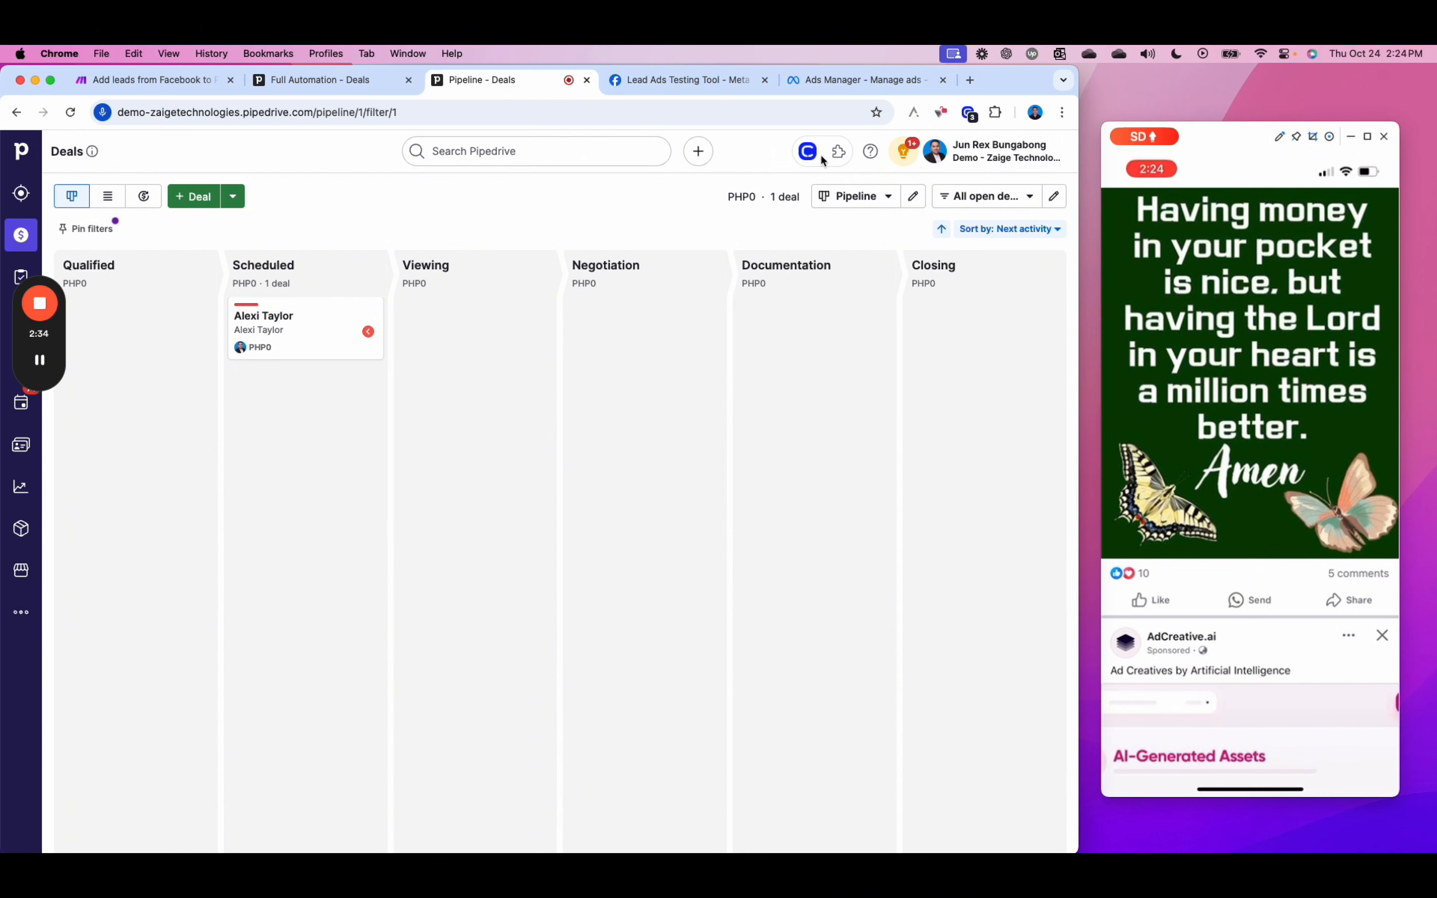
- Switch to Ads Manager and review the Financial Services Demo ad from its identity and creative down to the instant forms
click(843, 82)
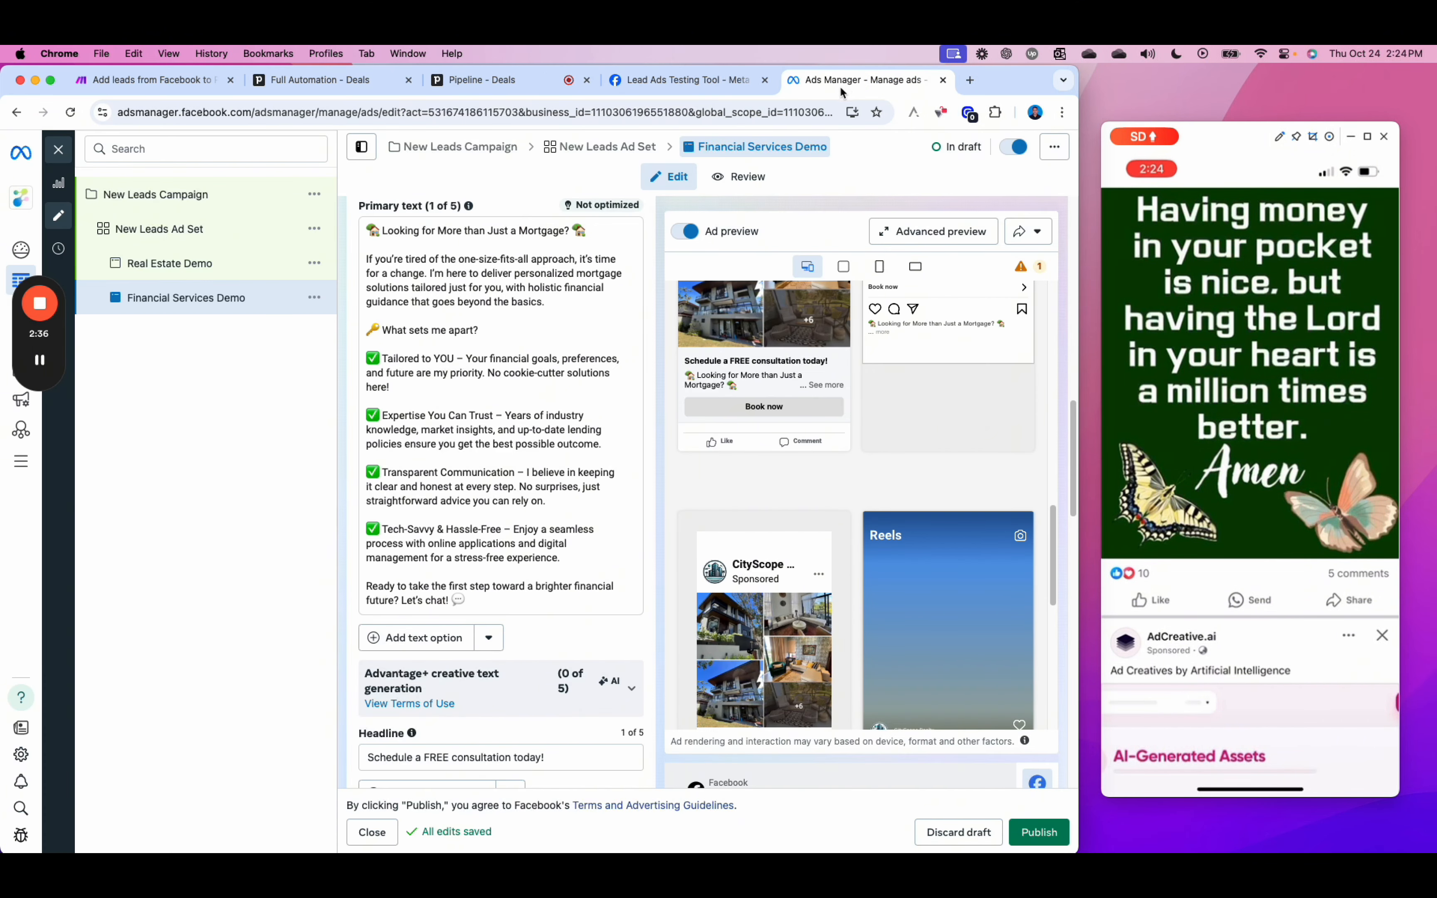
scroll(652, 313, up, 15)
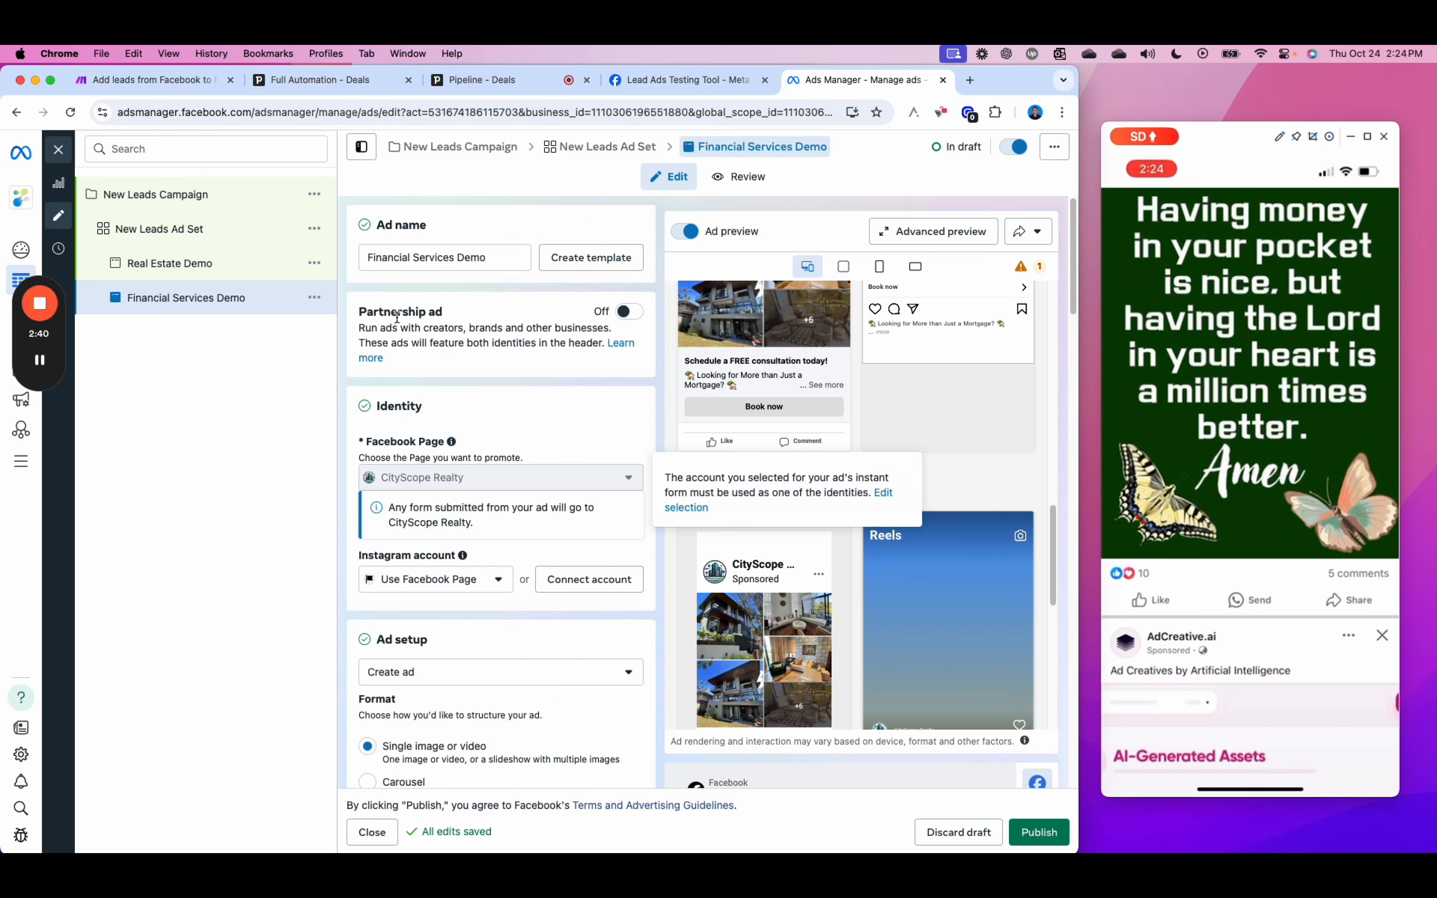
mouse_move(704, 487)
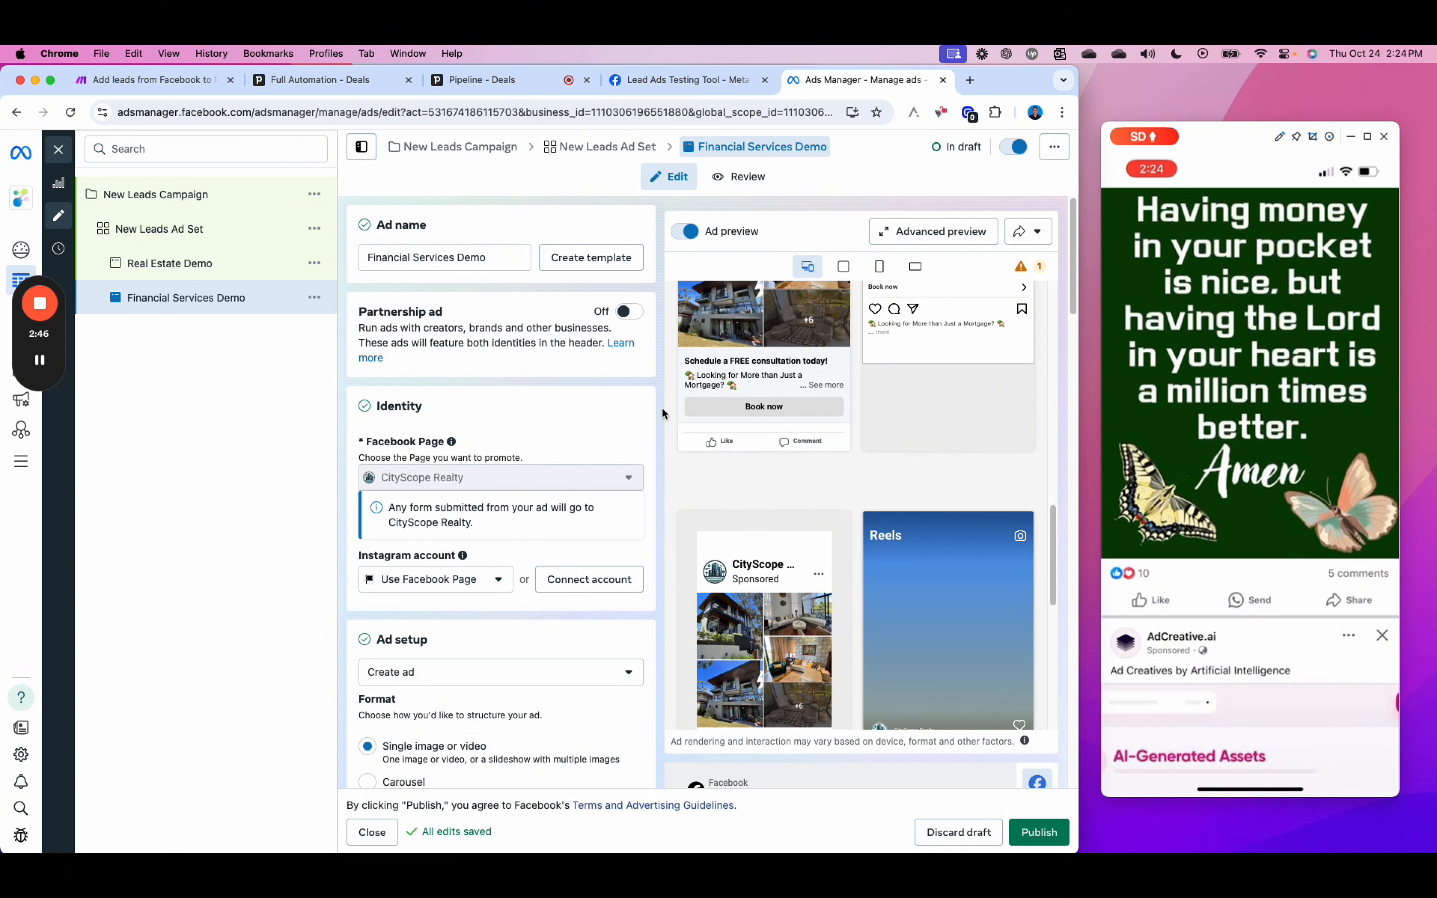
scroll(753, 470, up, 3)
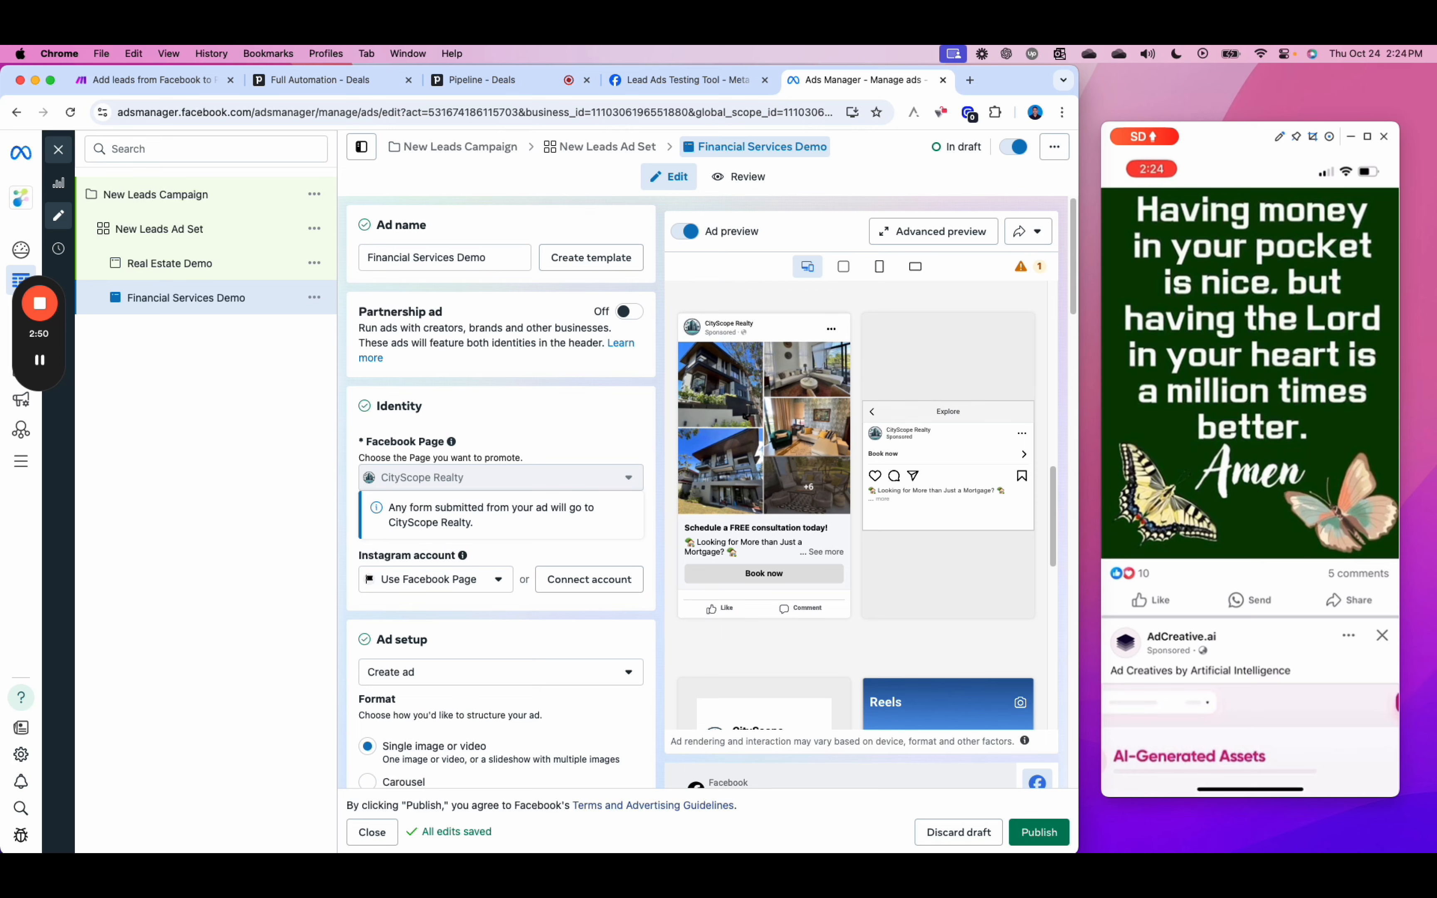
scroll(588, 681, down, 8)
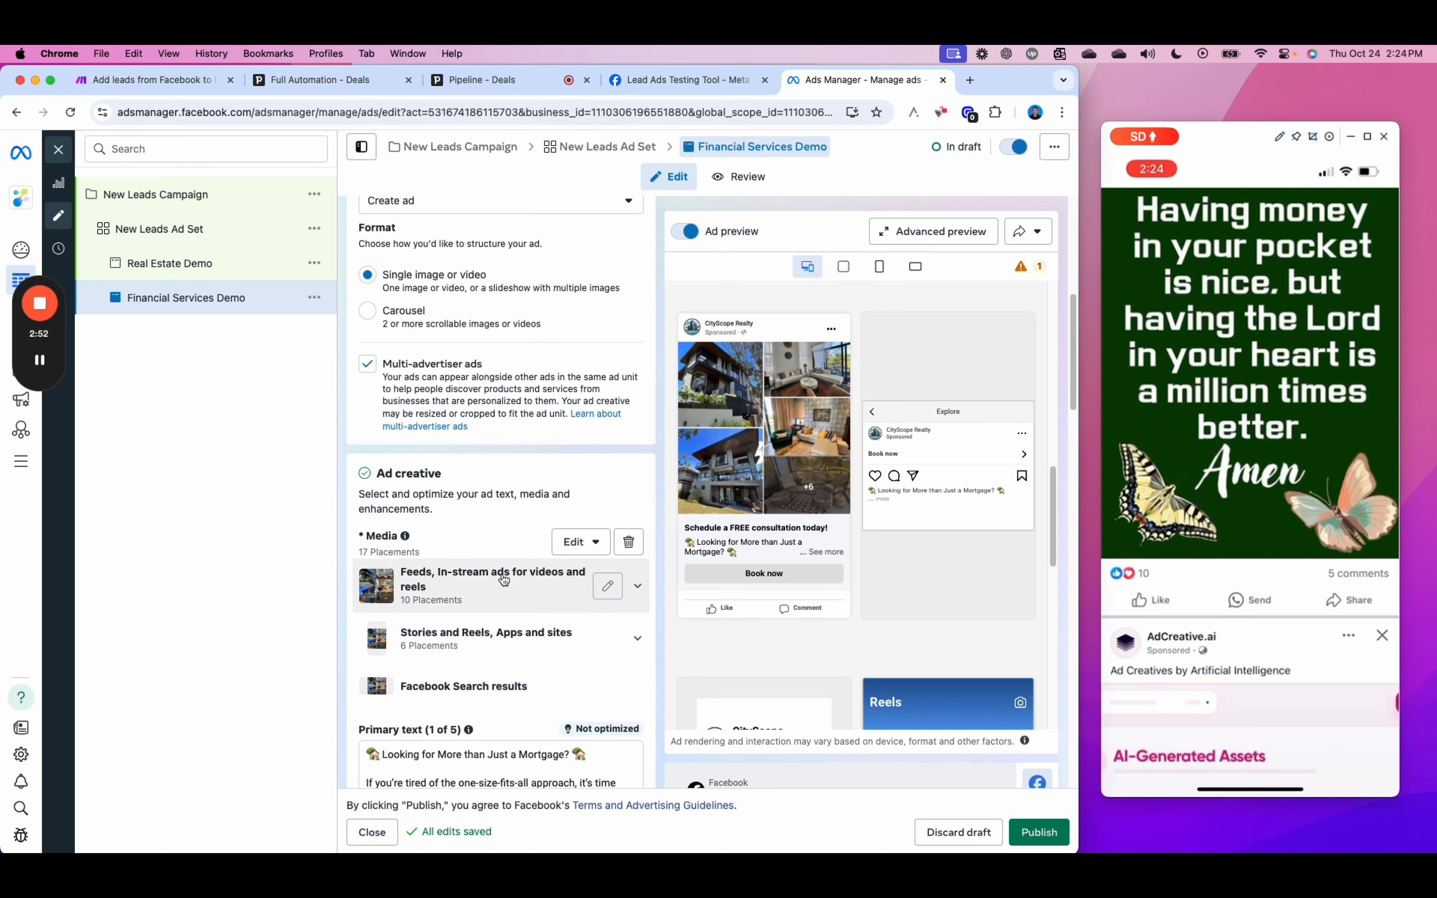
scroll(588, 637, down, 10)
scroll(494, 601, down, 13)
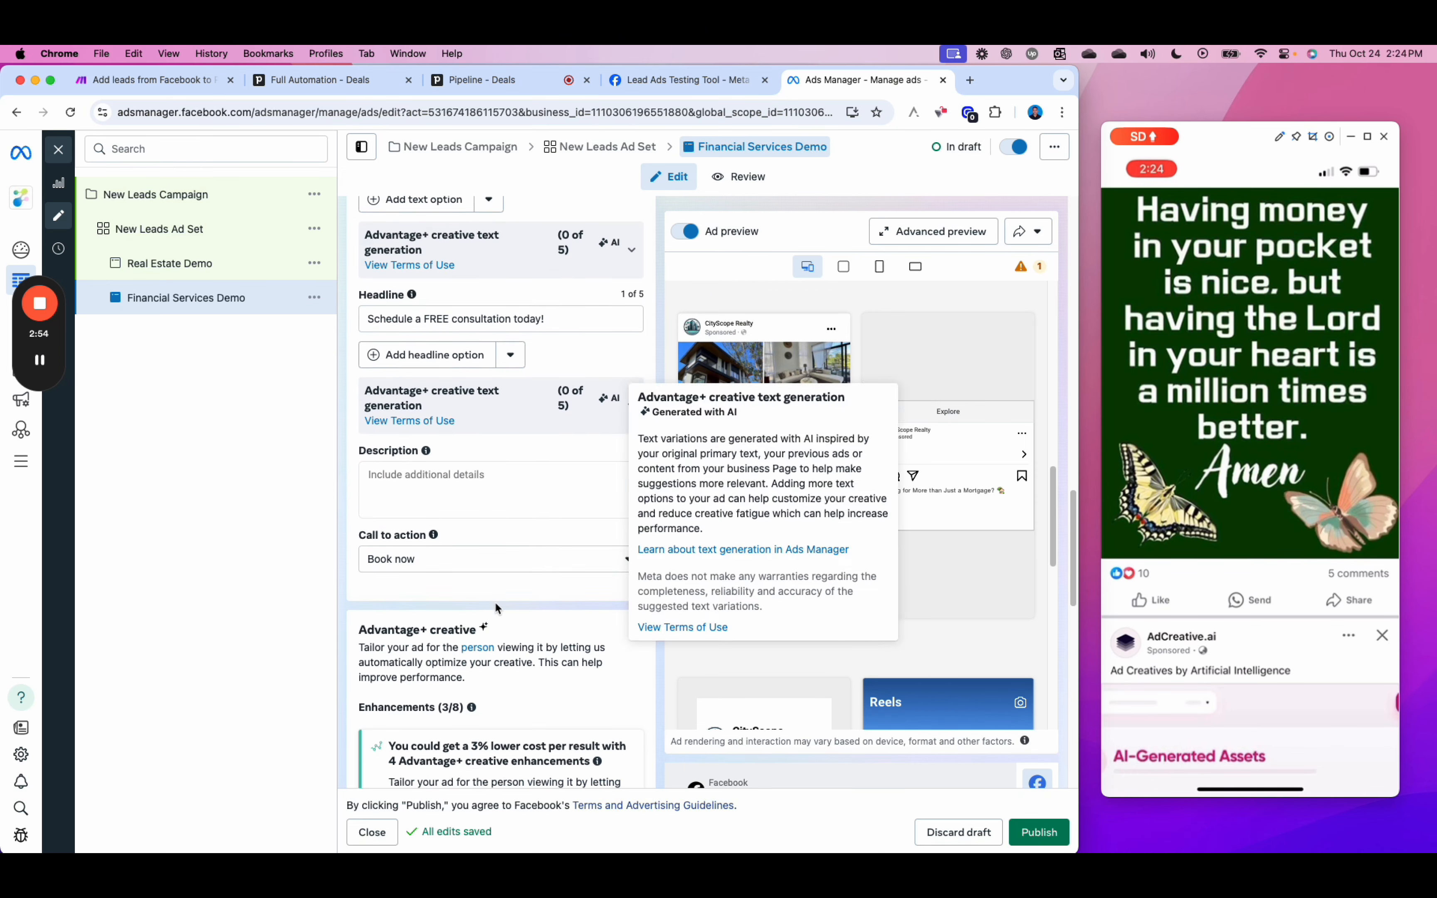
scroll(490, 587, down, 7)
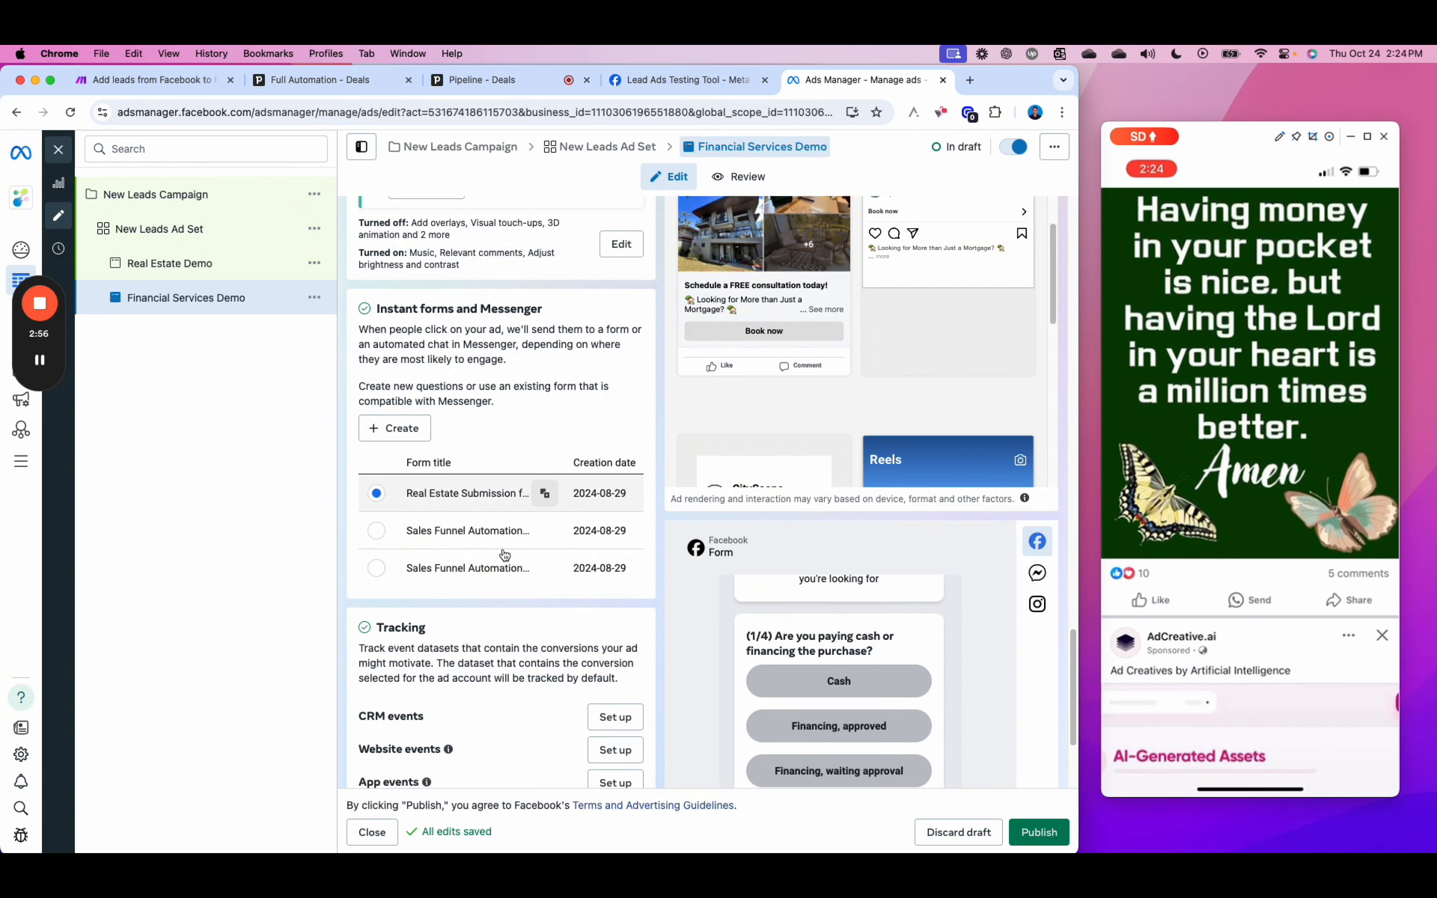
- Review the ad's call to action and primary text, highlighting and magnifying the closing line about a brighter financial future
scroll(502, 547, up, 9)
scroll(503, 552, up, 5)
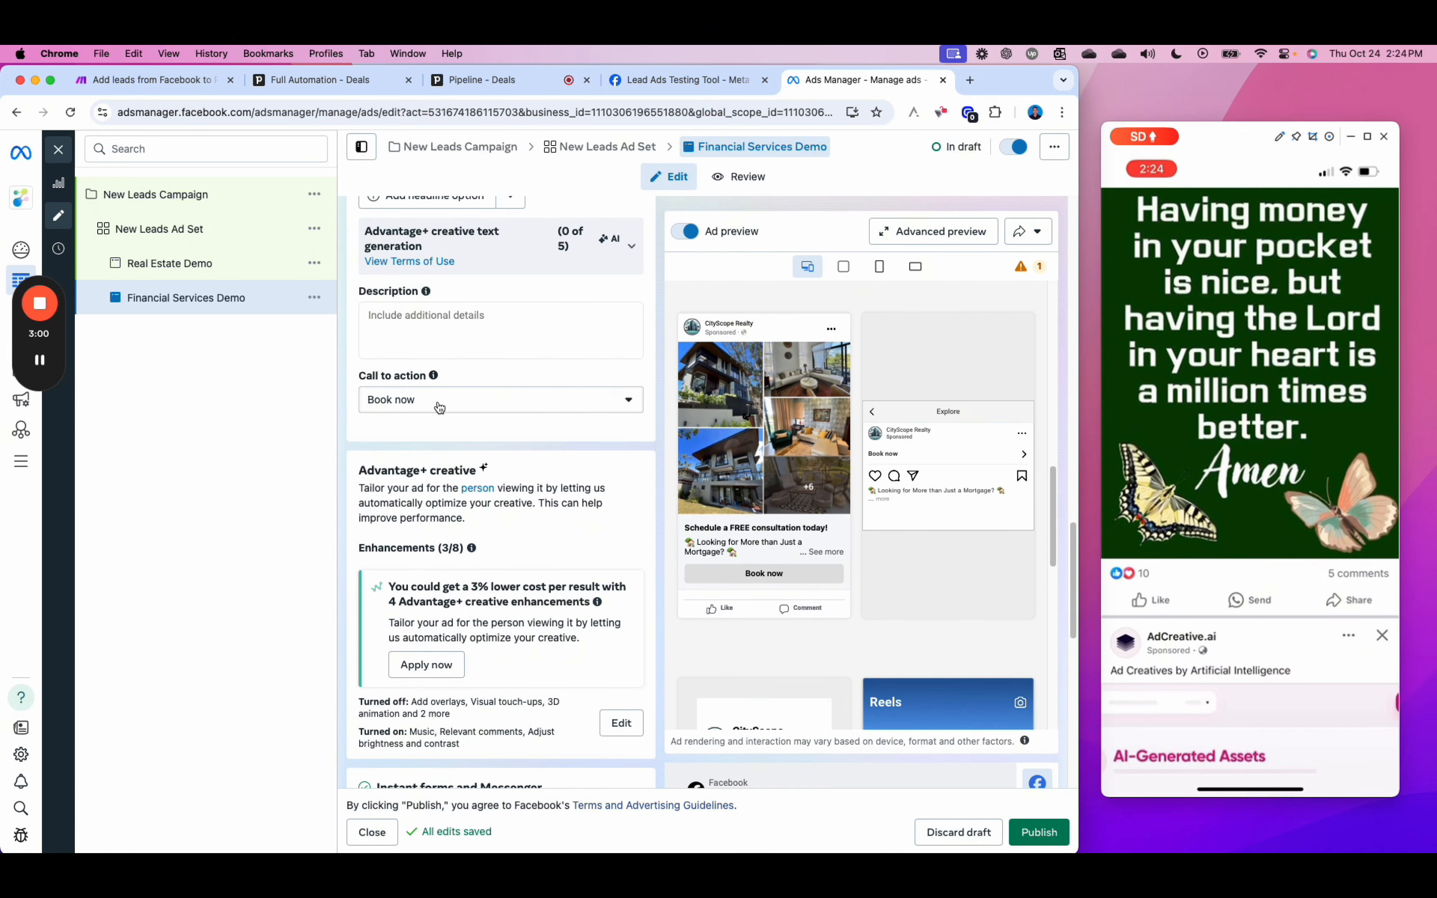
scroll(487, 457, up, 5)
scroll(523, 507, up, 6)
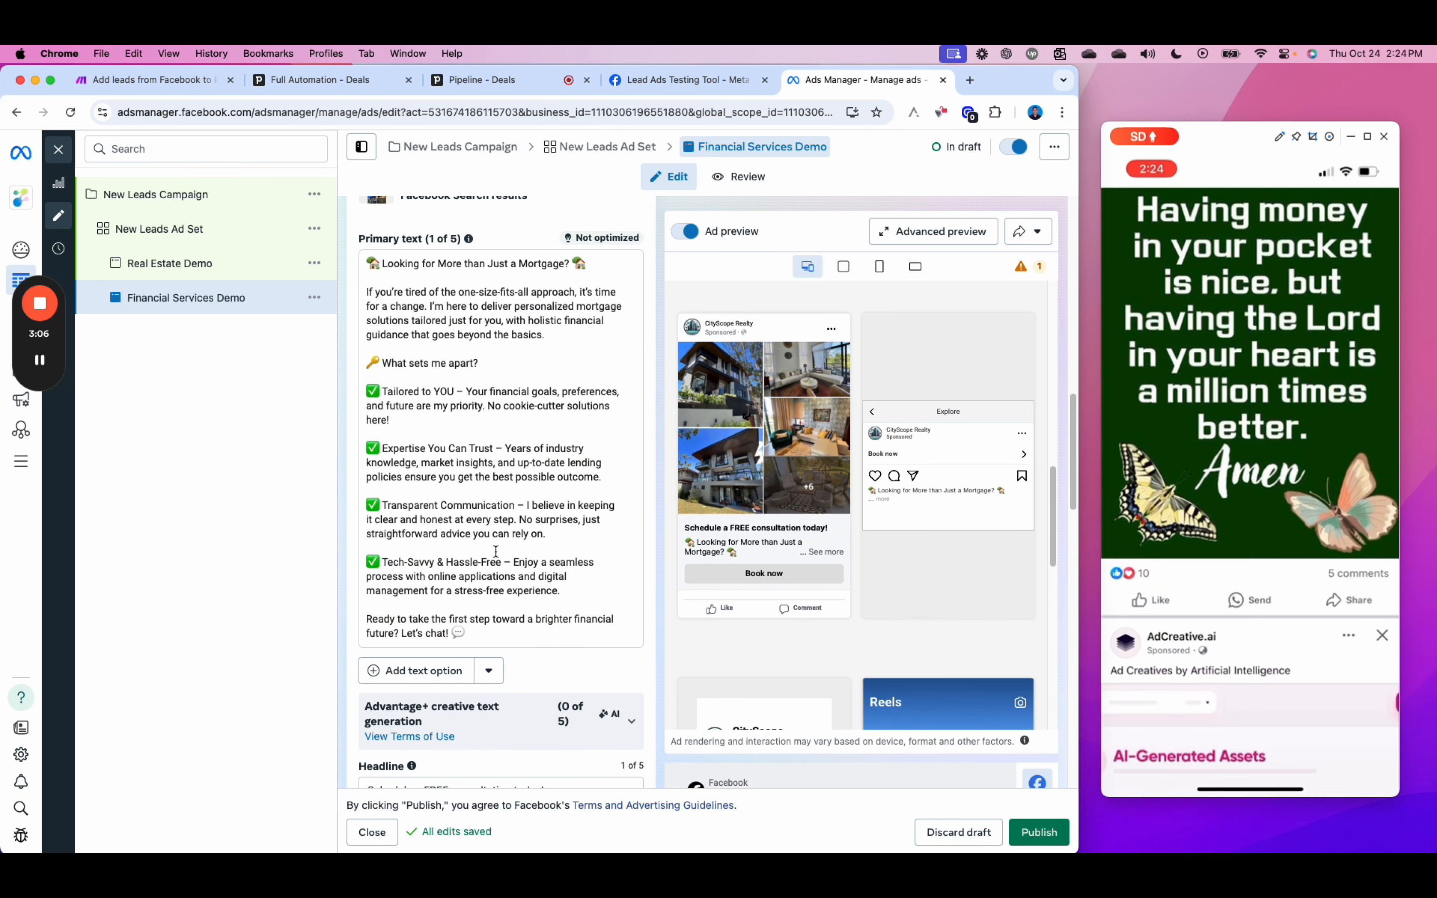
scroll(496, 551, down, 2)
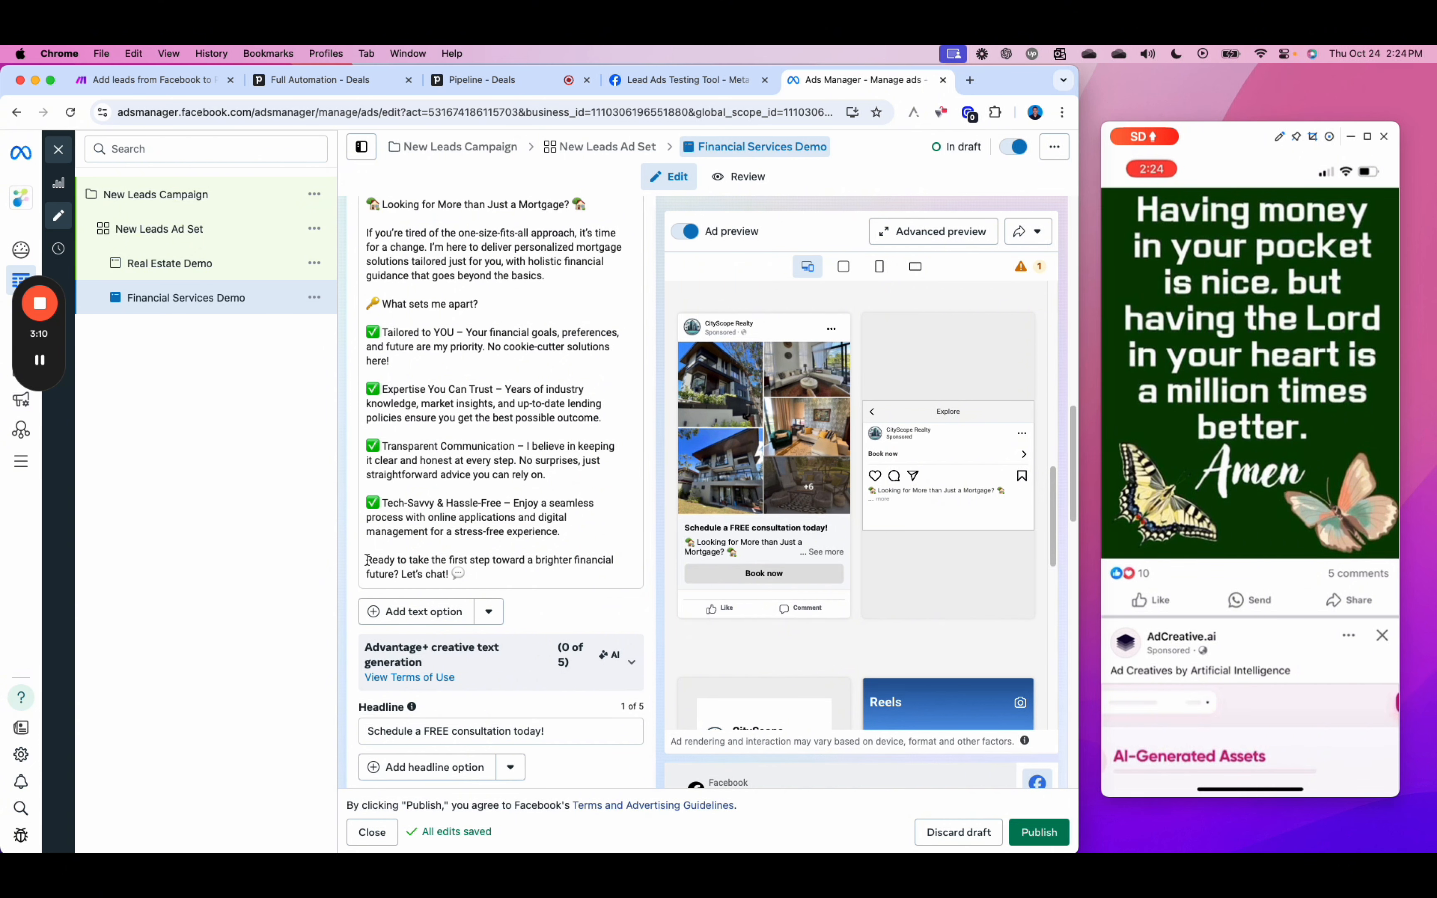
drag(367, 561, 557, 594)
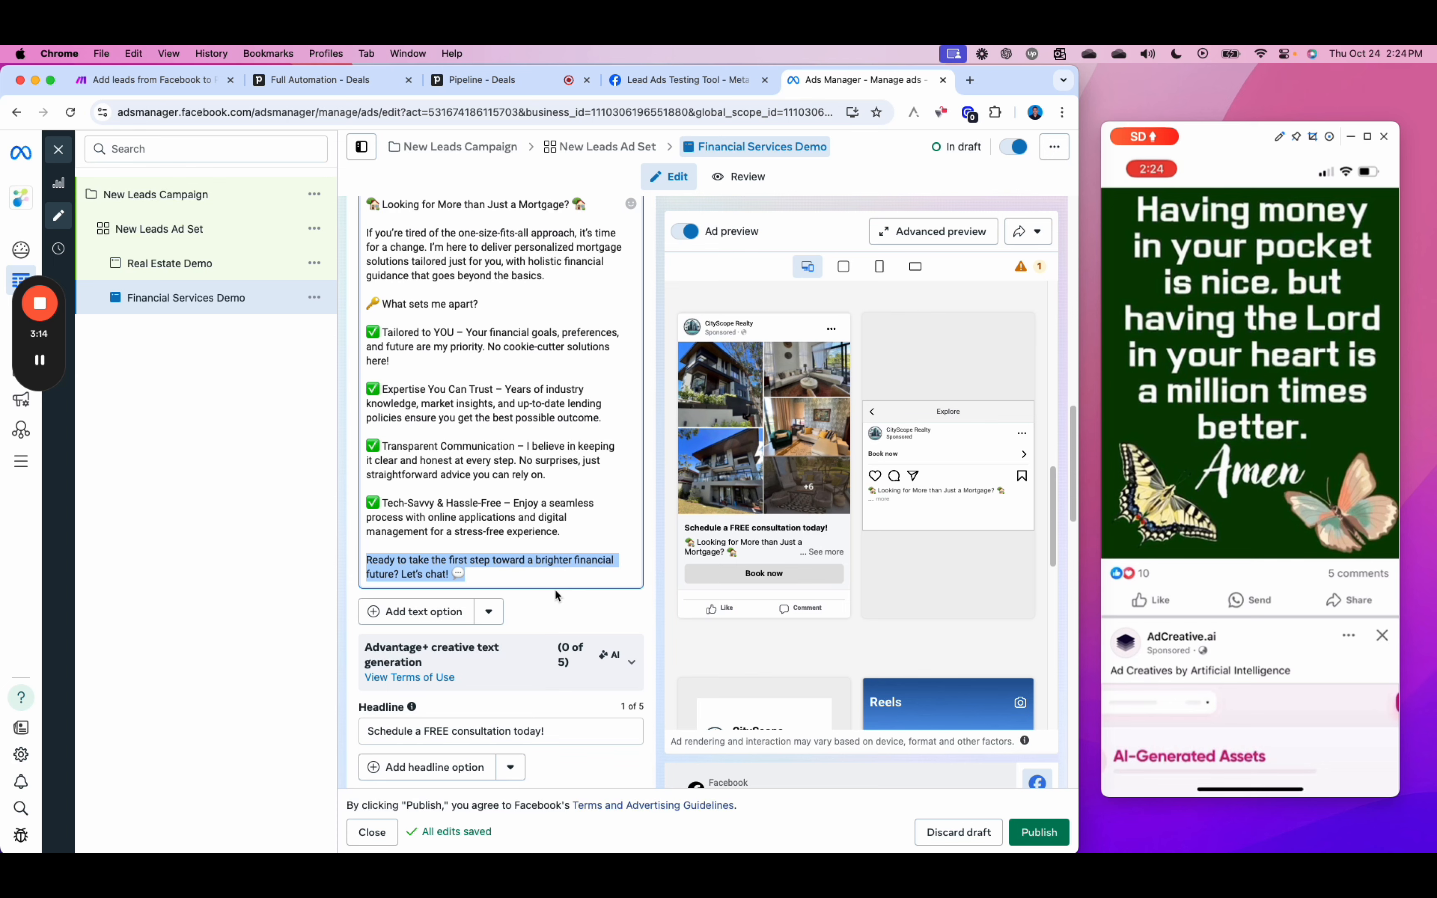
scroll(519, 567, up, 1)
scroll(520, 568, up, 5)
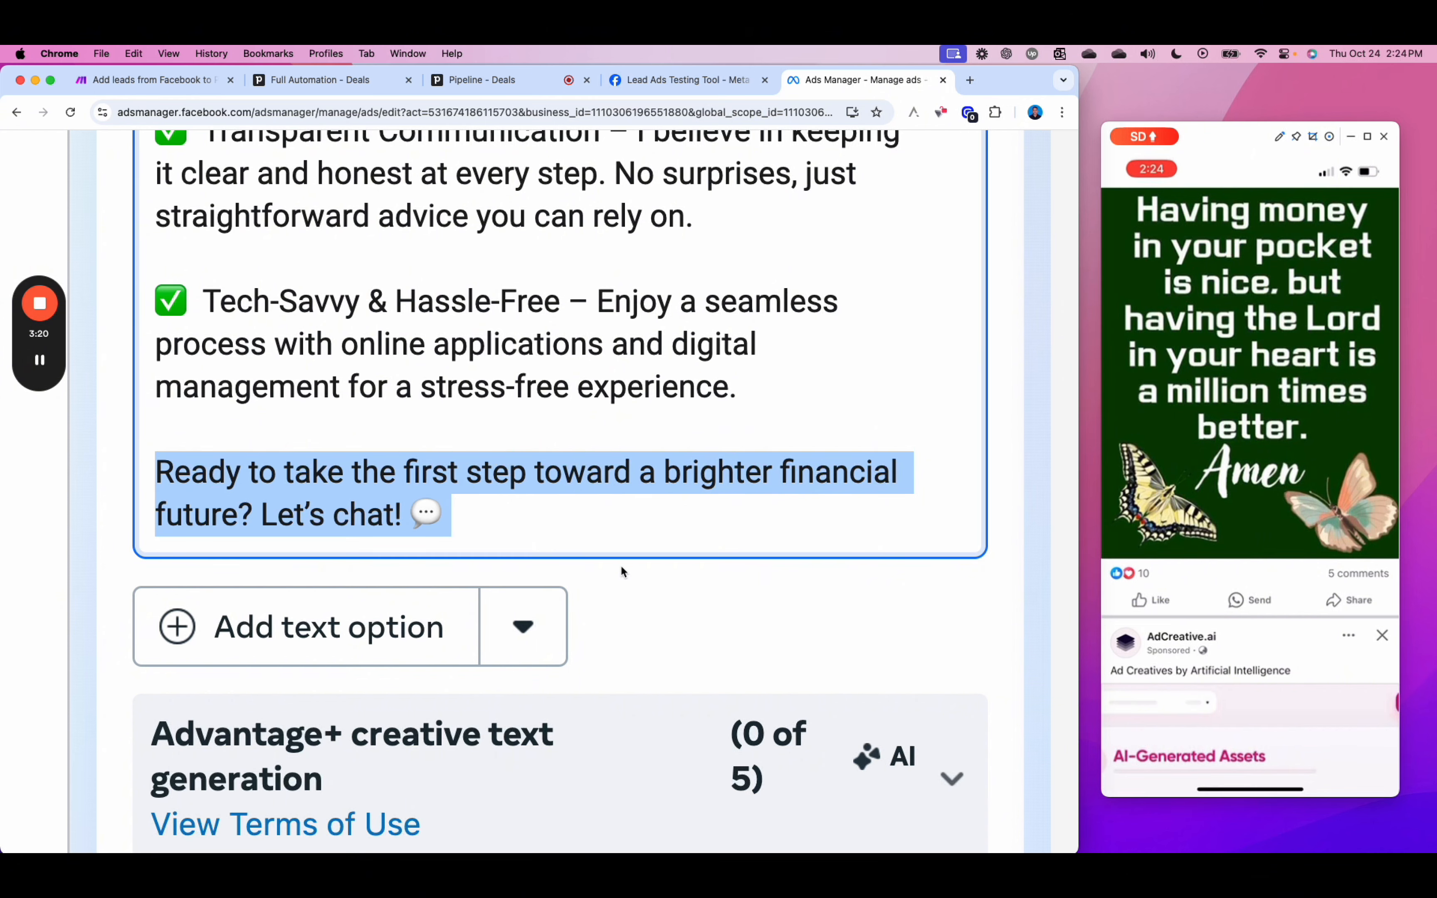
scroll(620, 571, down, 6)
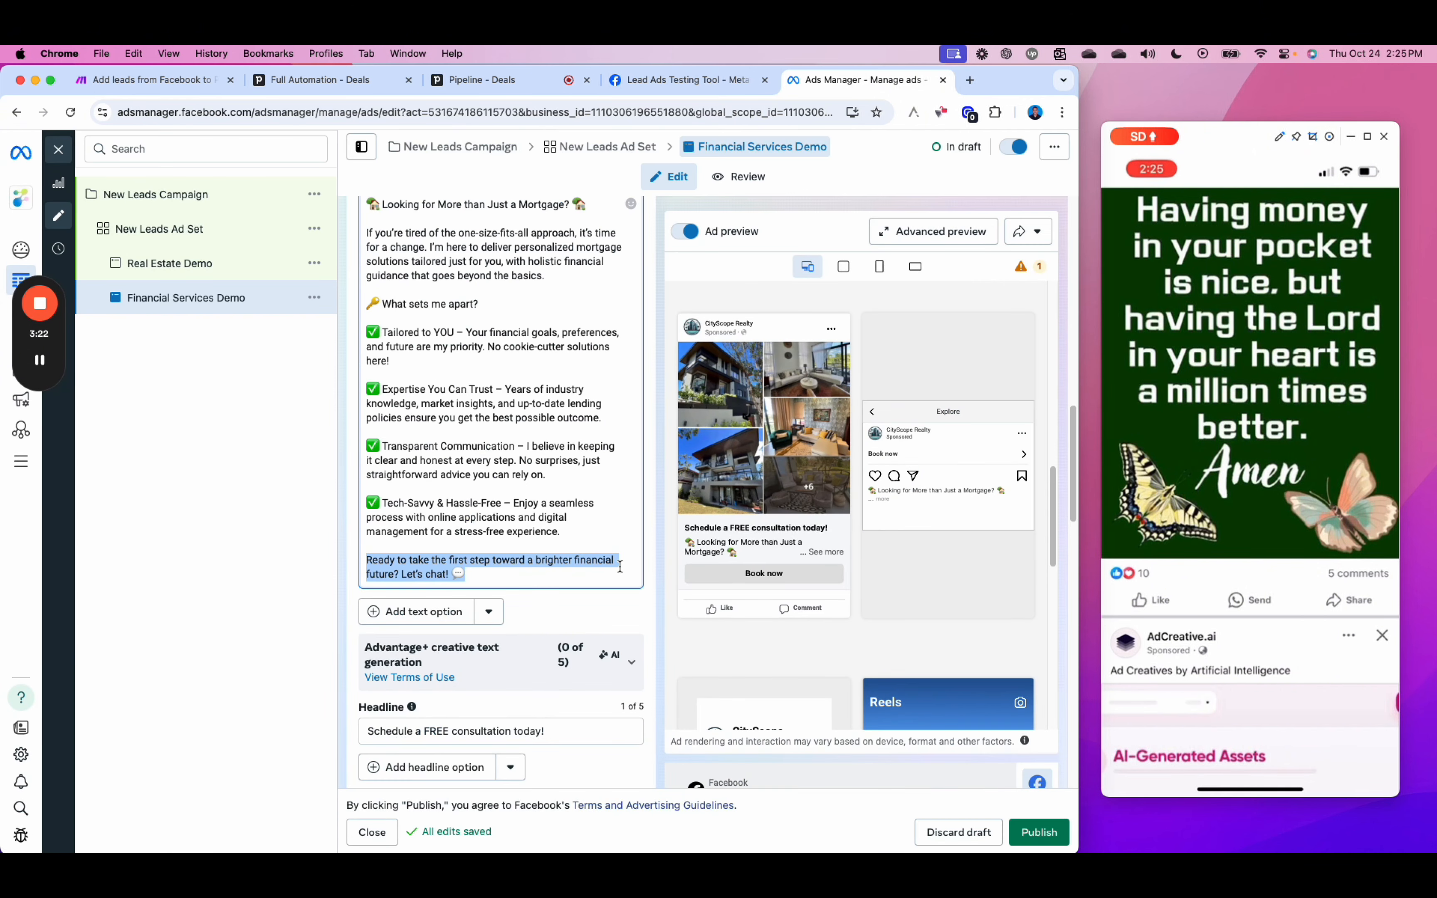
click(649, 574)
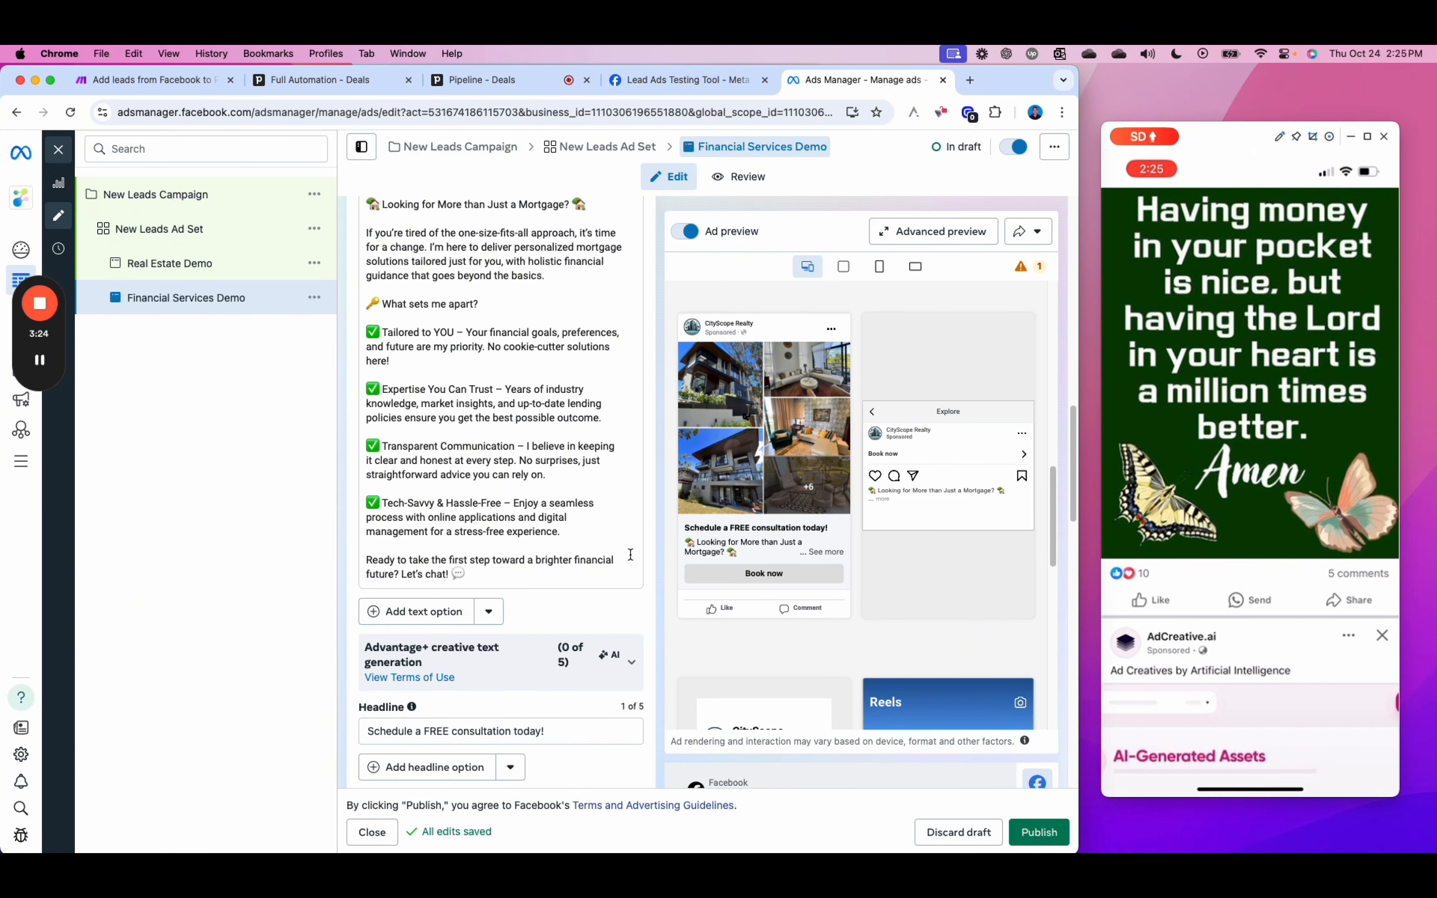
- Check which instant form the ad uses and which Facebook Page is set as its identity
scroll(633, 559, down, 1)
scroll(636, 564, down, 10)
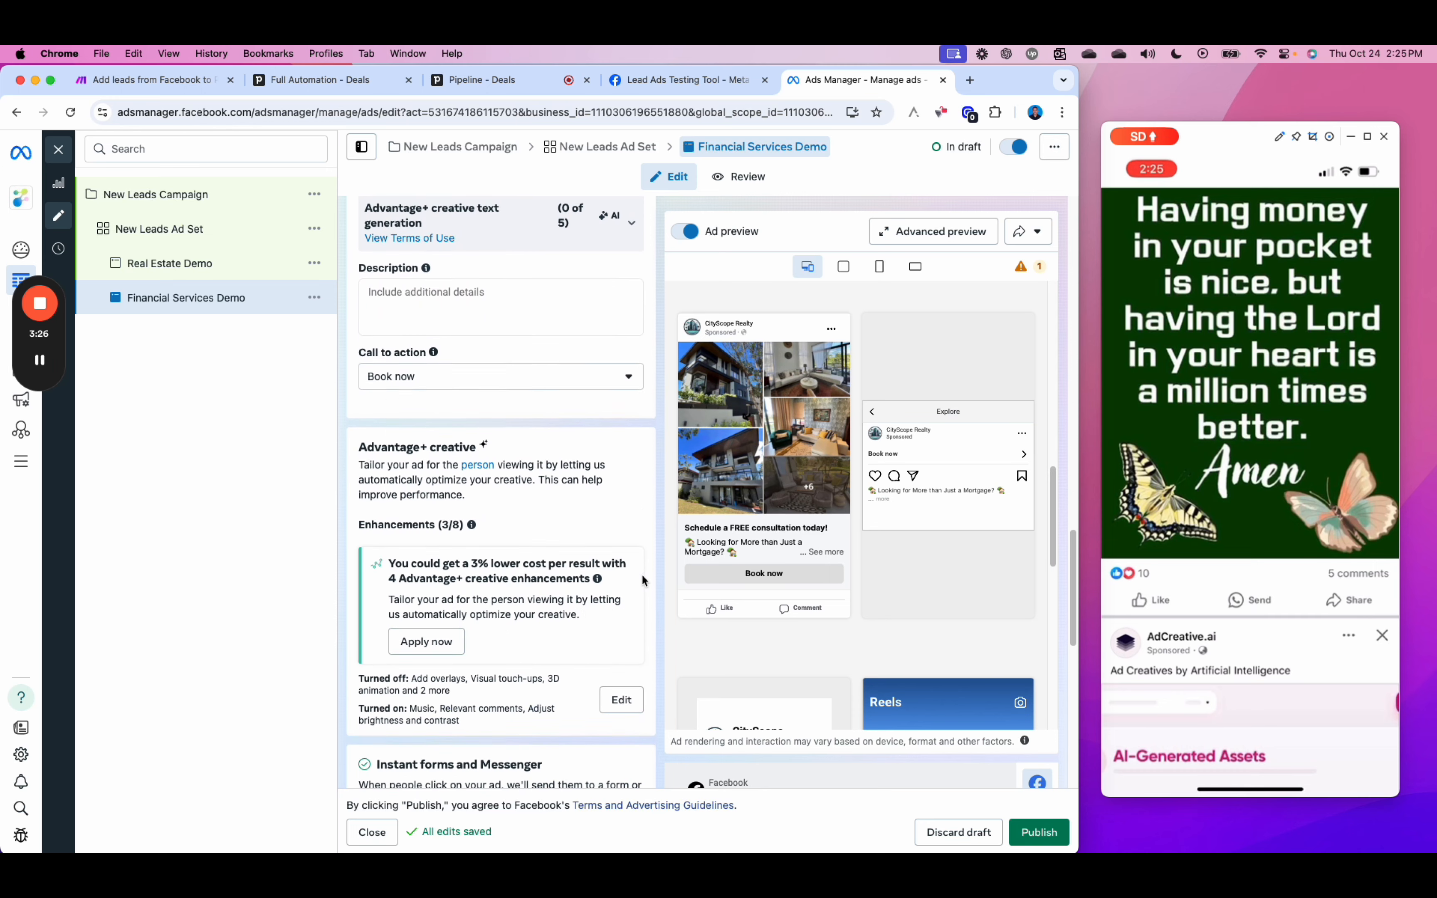
scroll(640, 576, down, 10)
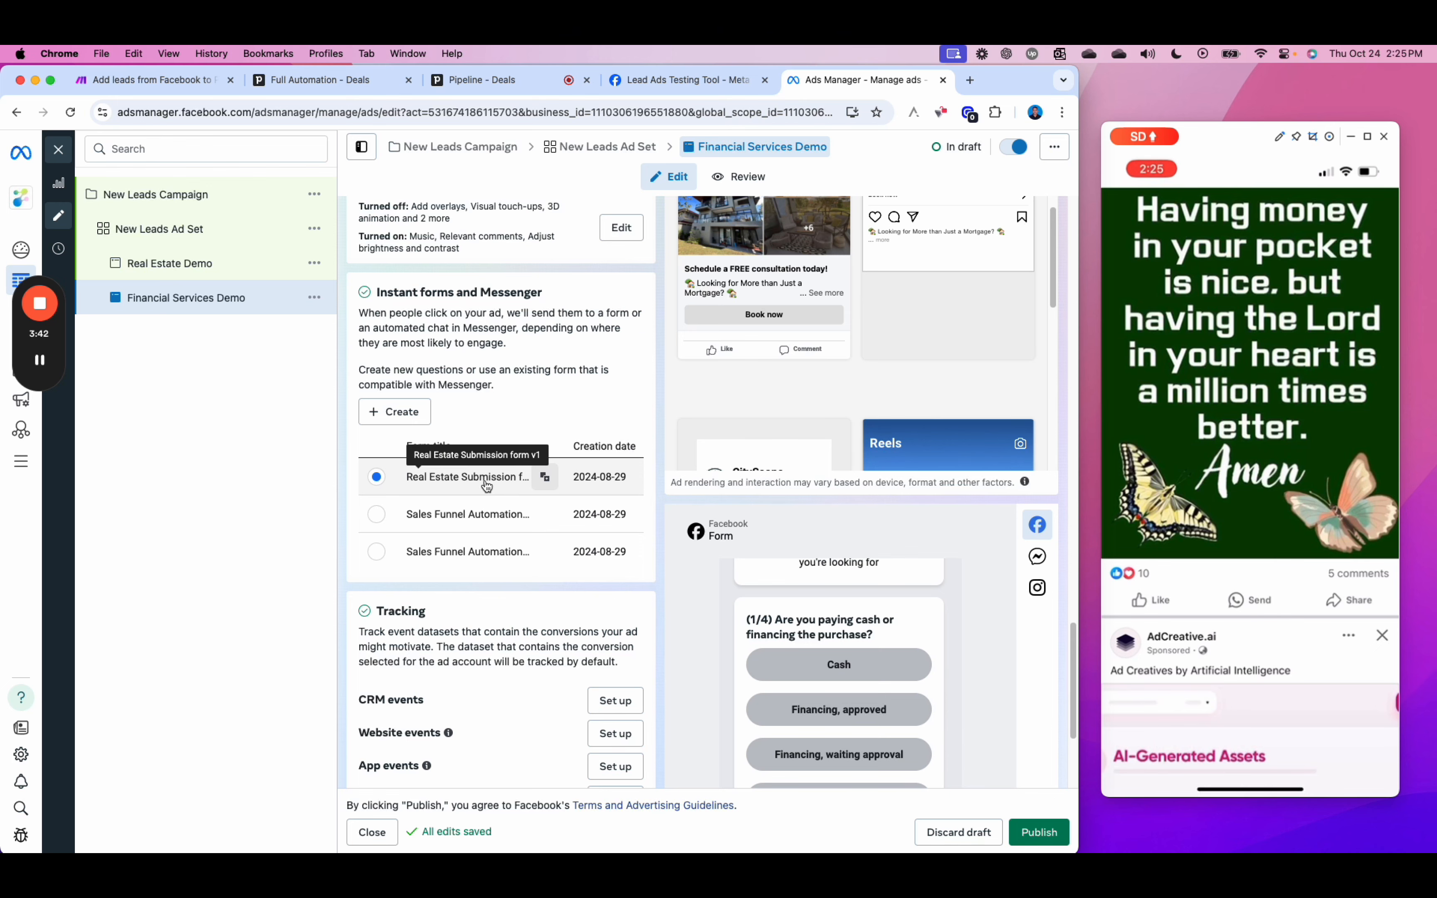
scroll(484, 487, up, 5)
scroll(482, 486, up, 15)
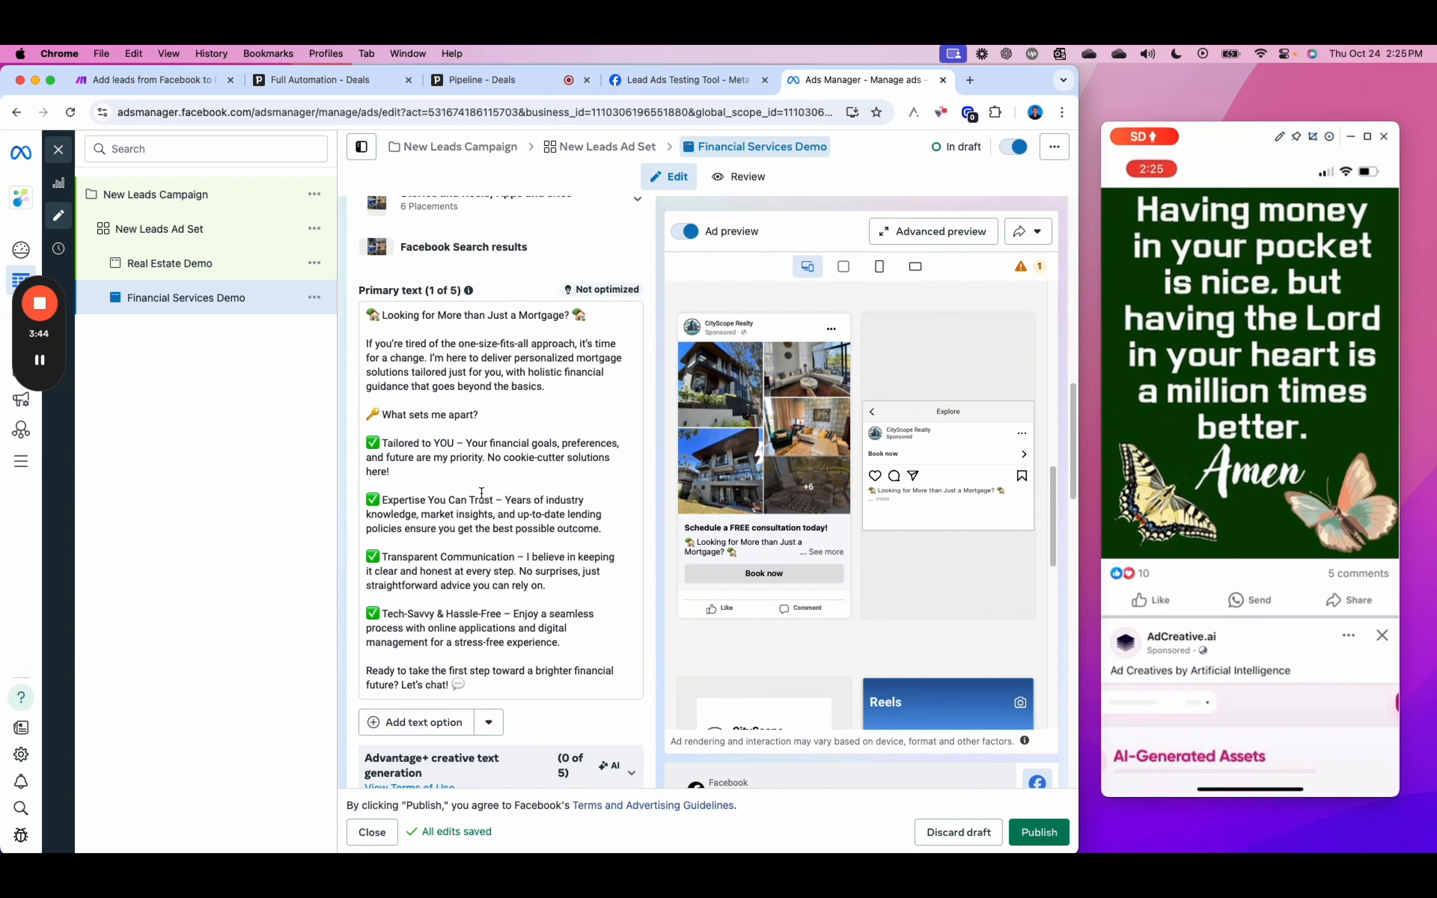
scroll(478, 499, down, 5)
scroll(484, 514, up, 10)
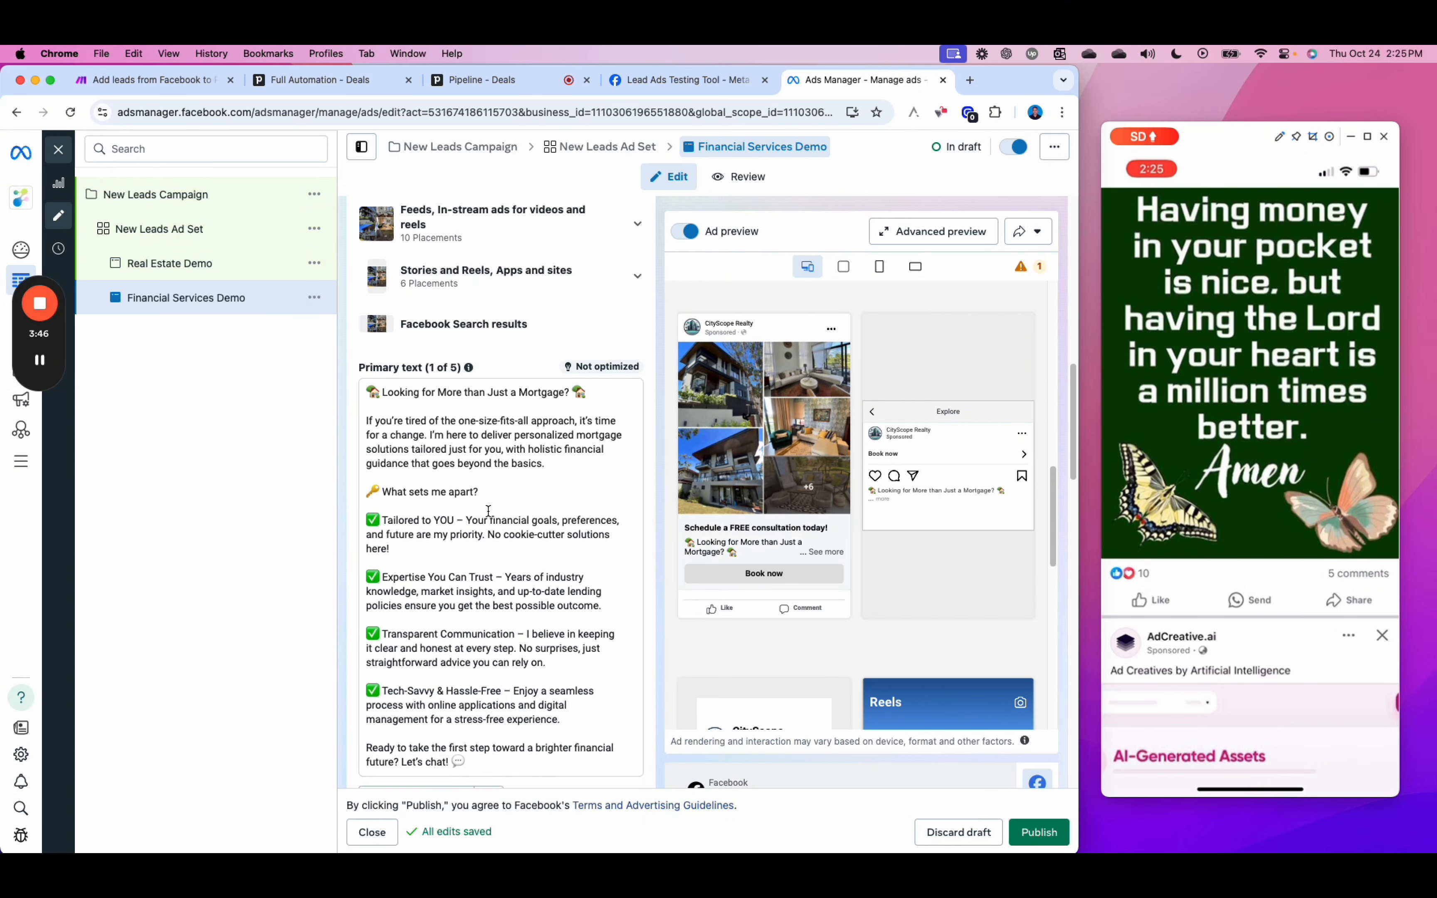
scroll(489, 514, up, 4)
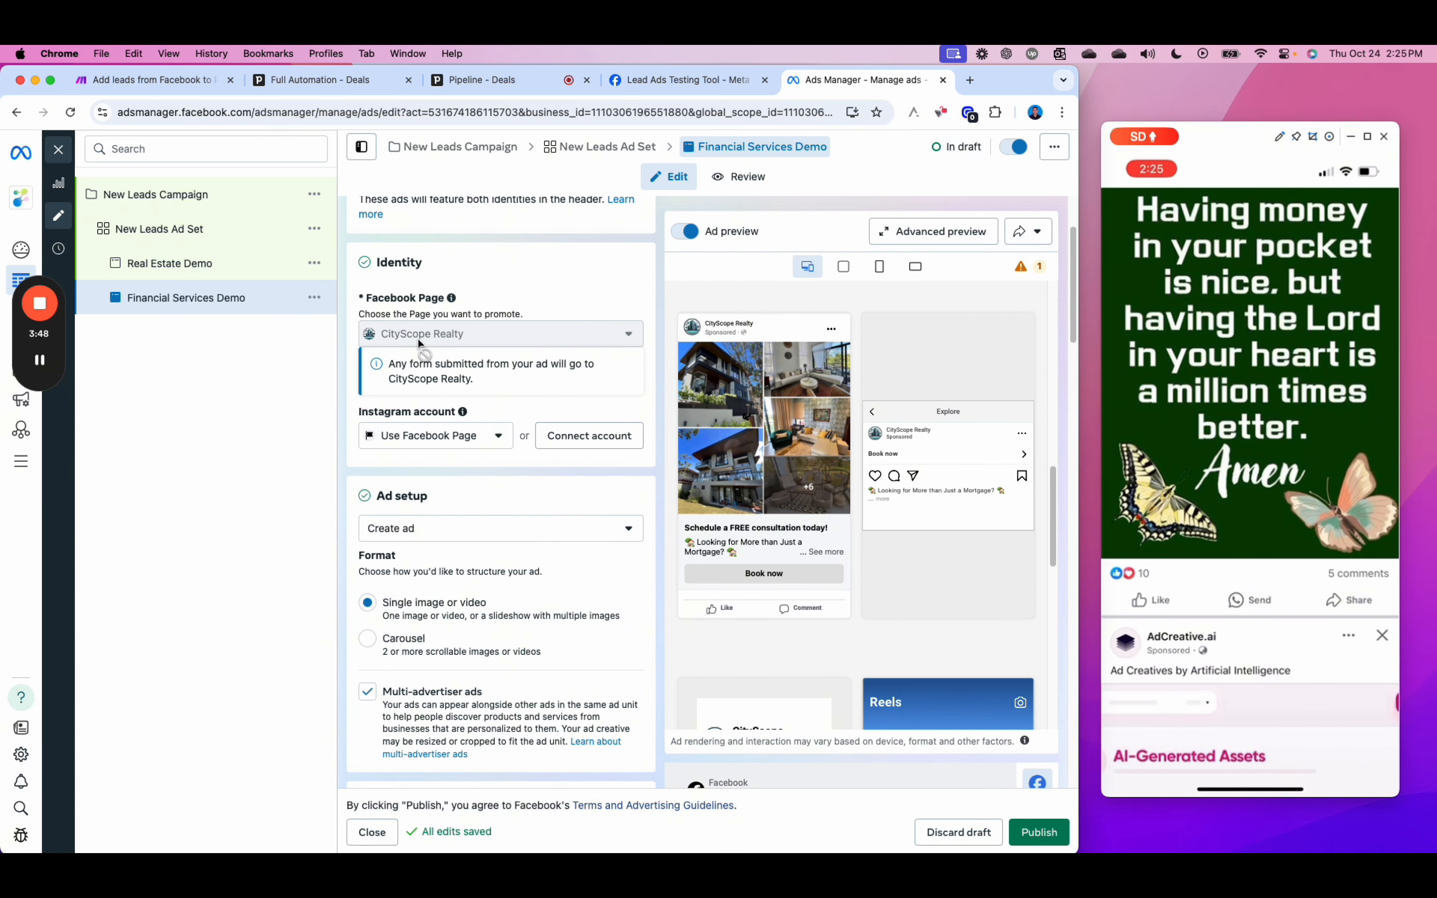
mouse_move(412, 334)
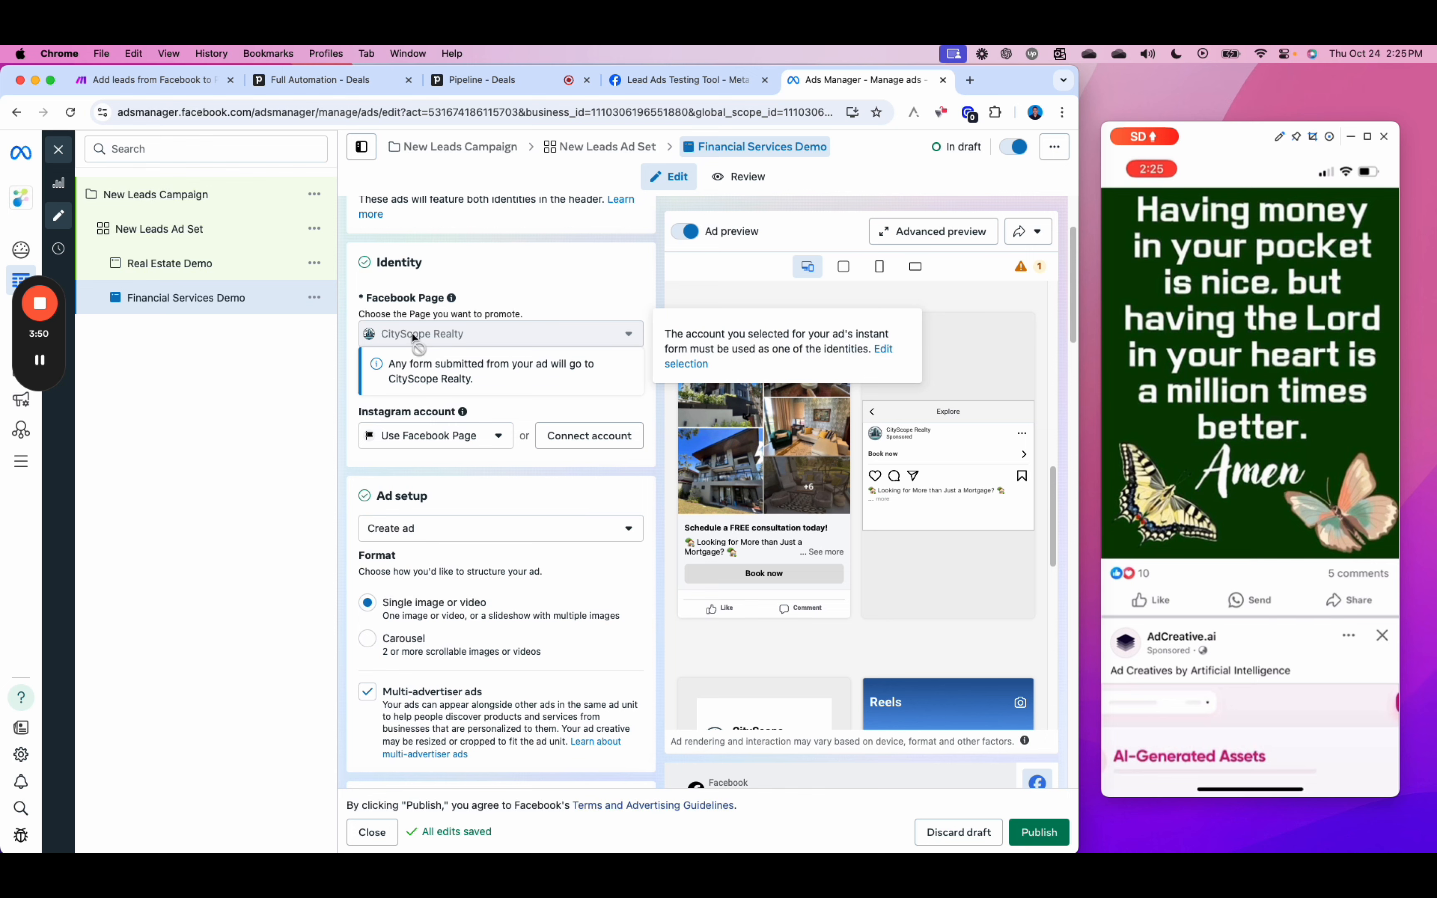
- Page through the instant form preview, from the custom qualifying questions to the contact information page
scroll(354, 499, down, 15)
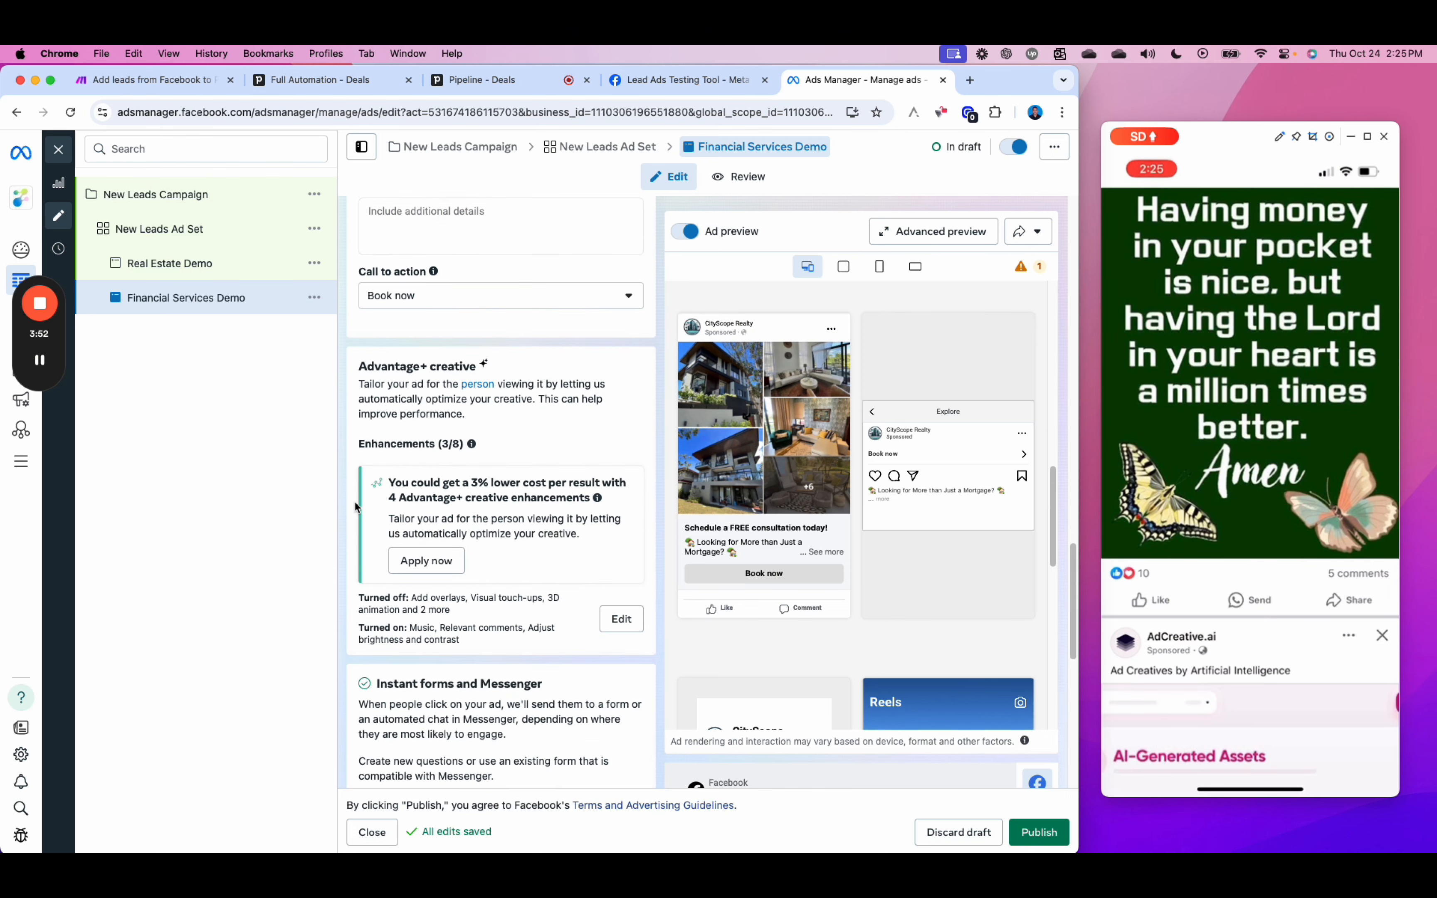
scroll(355, 503, down, 10)
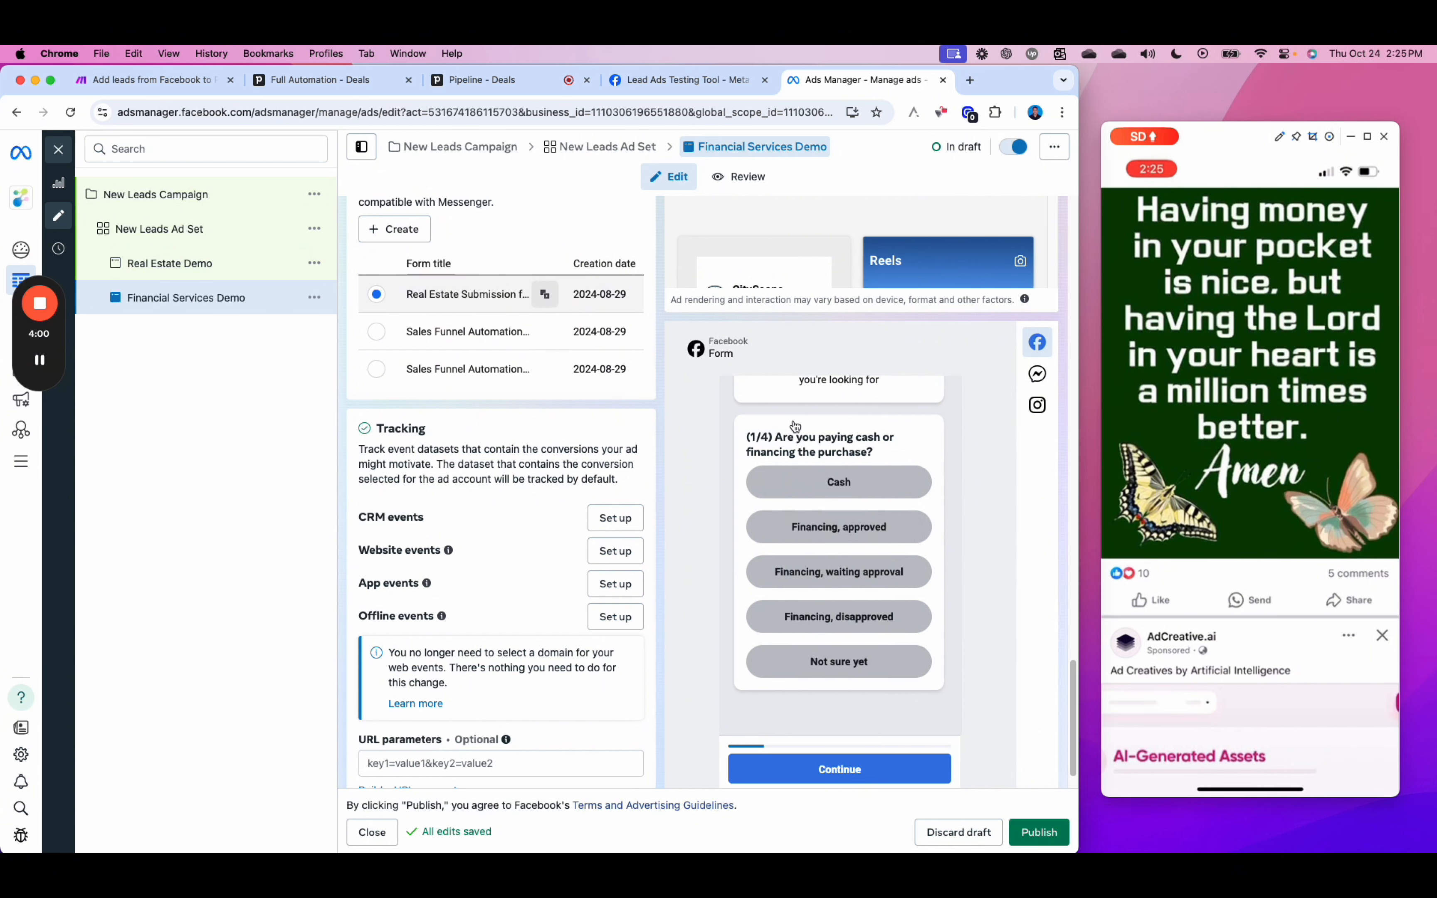
scroll(995, 567, down, 2)
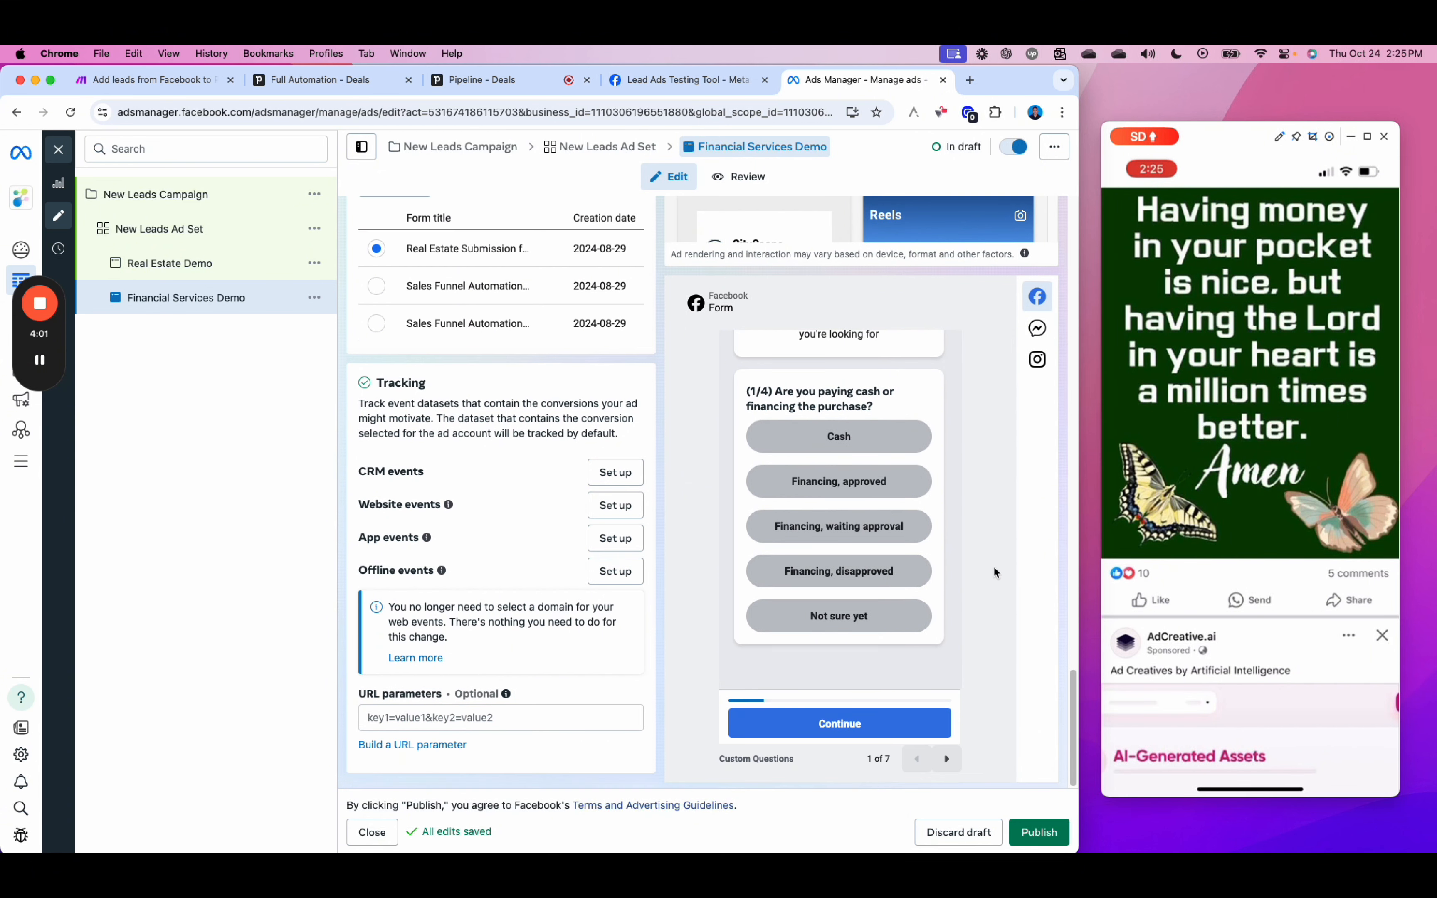
click(948, 759)
click(948, 760)
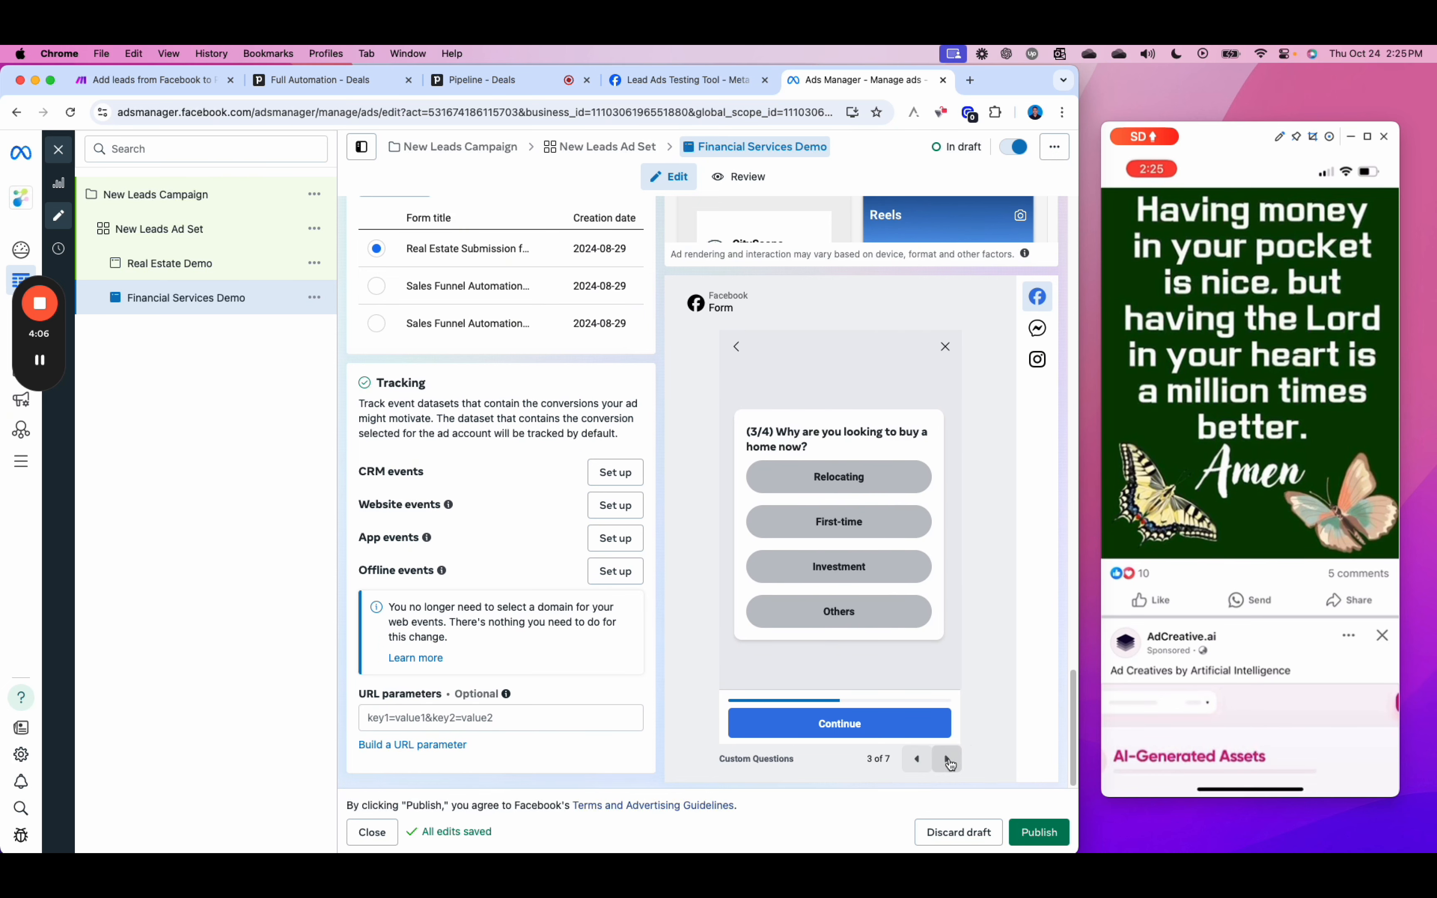
click(949, 761)
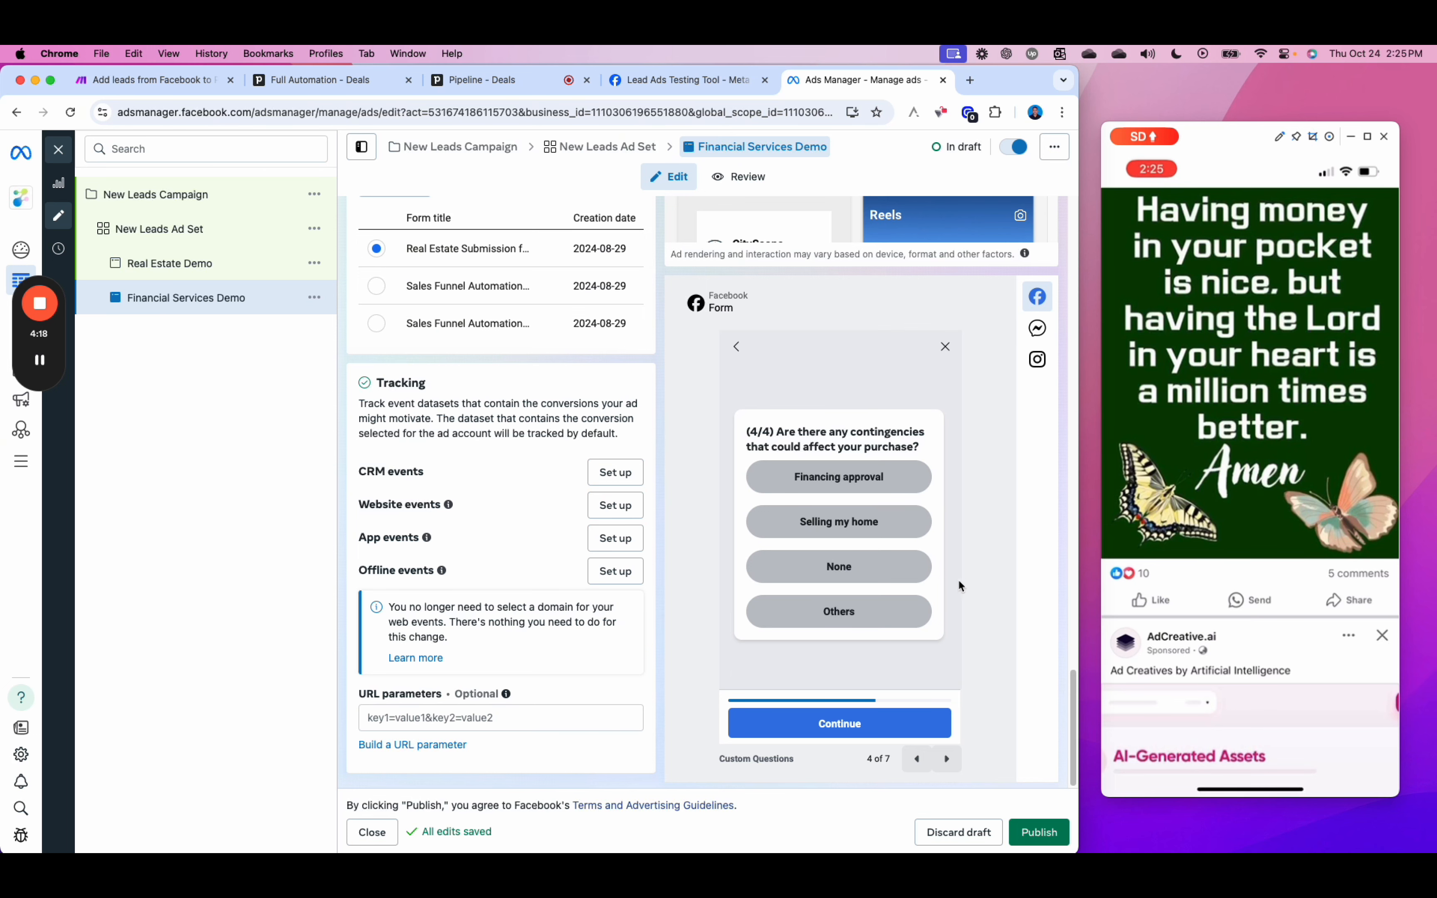
click(948, 759)
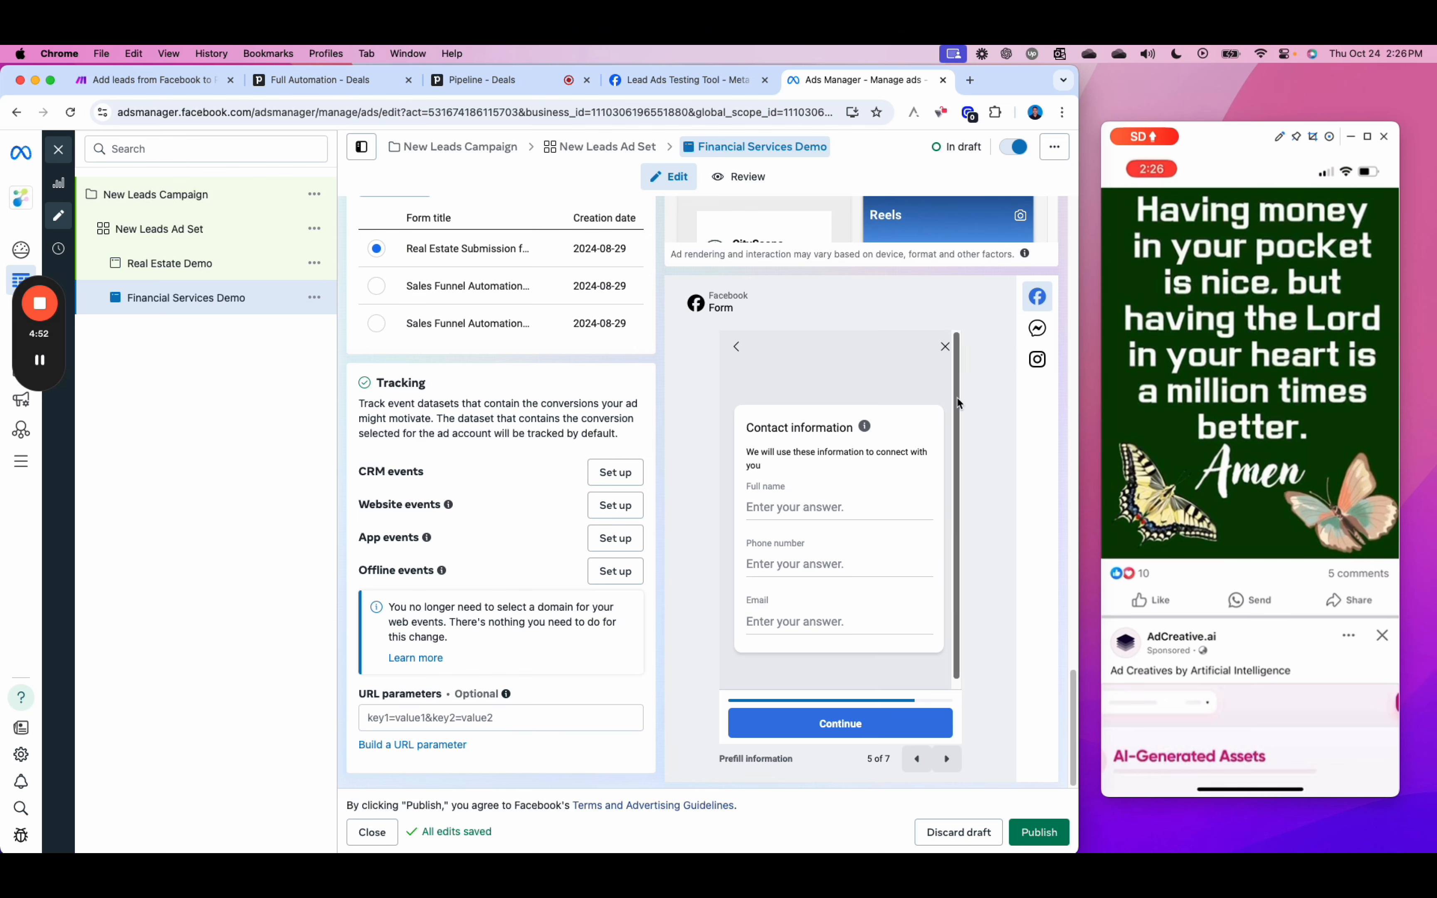
- Send the Financial Services Demo ad preview to the phone as a Facebook notification
scroll(989, 371, up, 3)
scroll(987, 369, up, 8)
click(1028, 231)
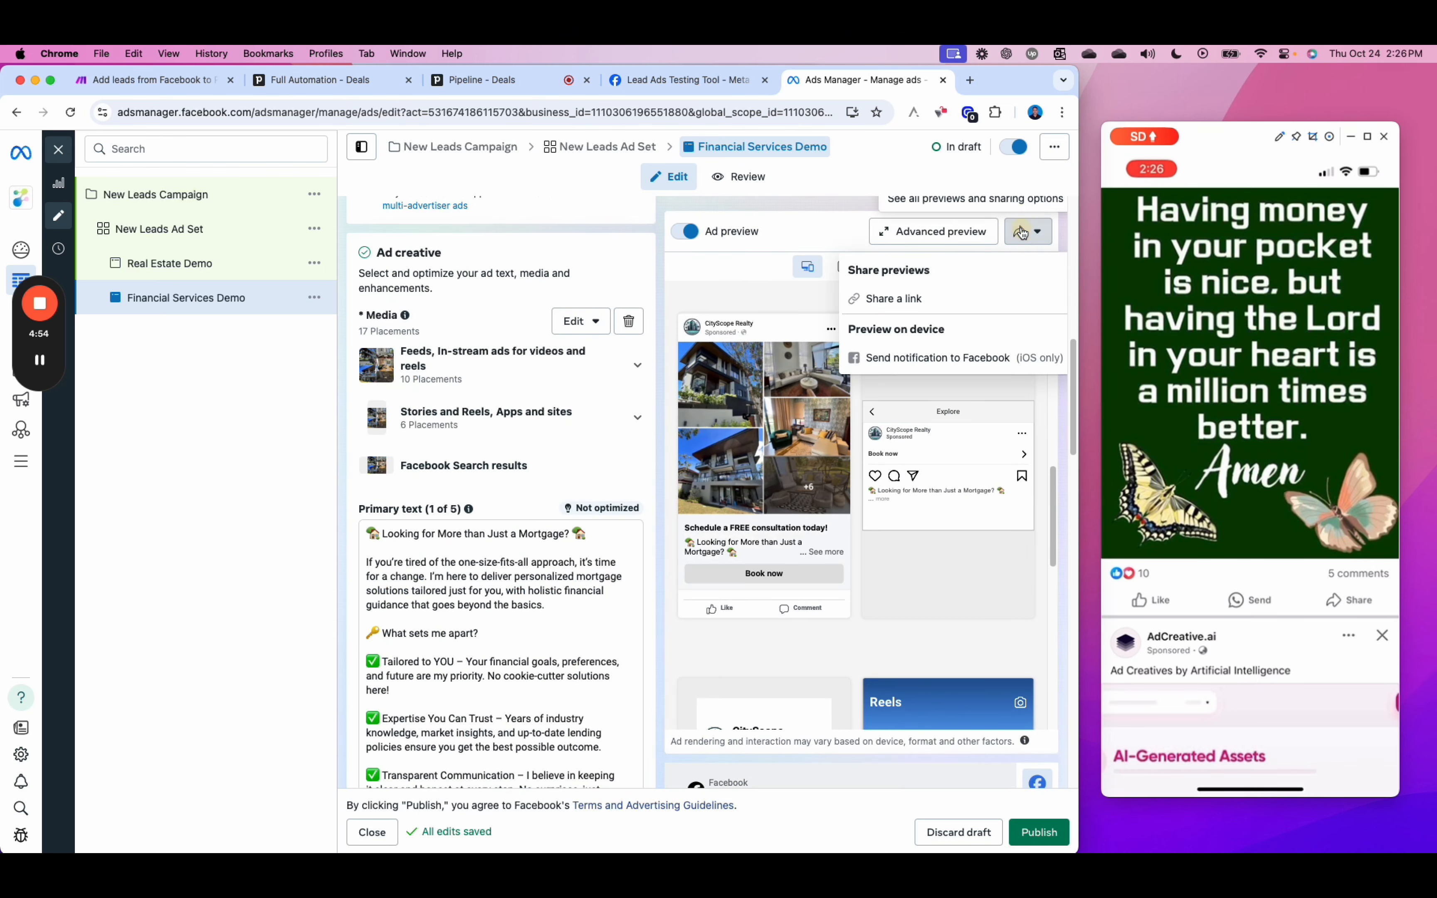
click(929, 359)
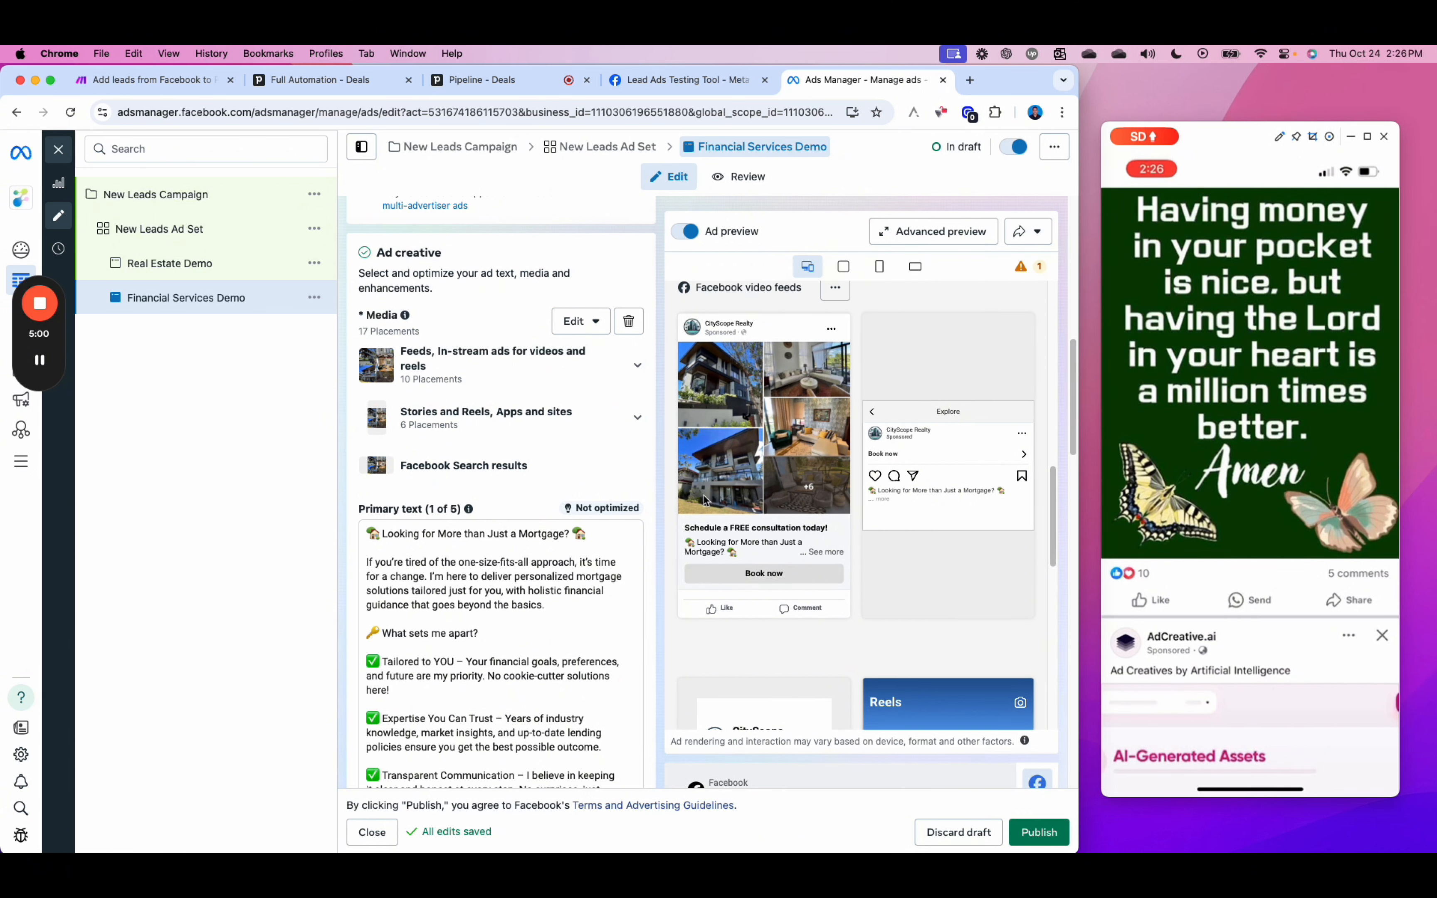
scroll(1268, 756, up, 1)
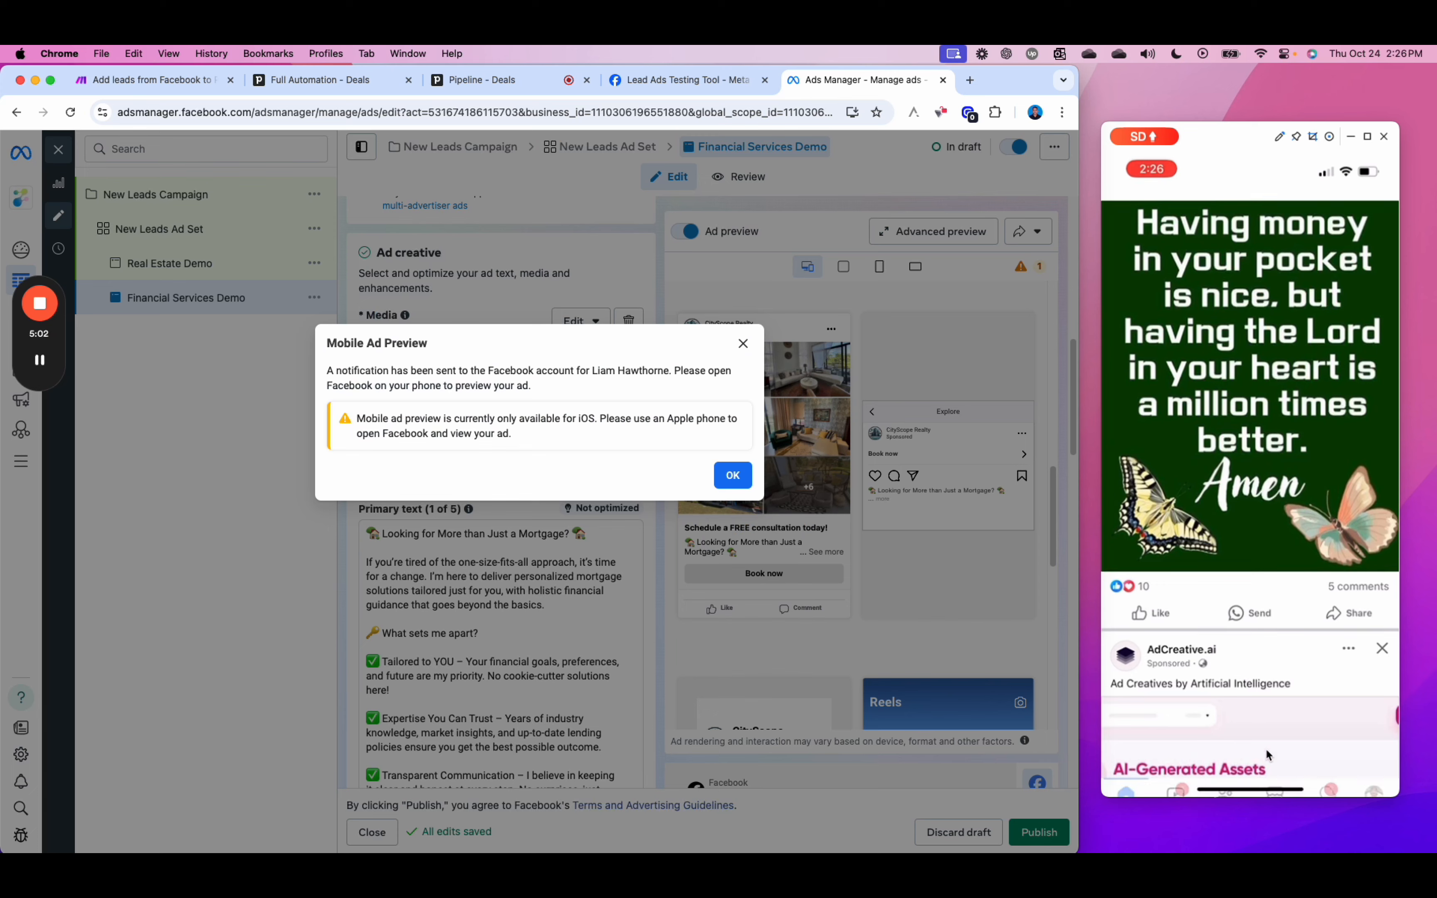
- Dismiss the mobile ad preview message and open the ad preview from the phone's Facebook notifications
scroll(1268, 755, up, 2)
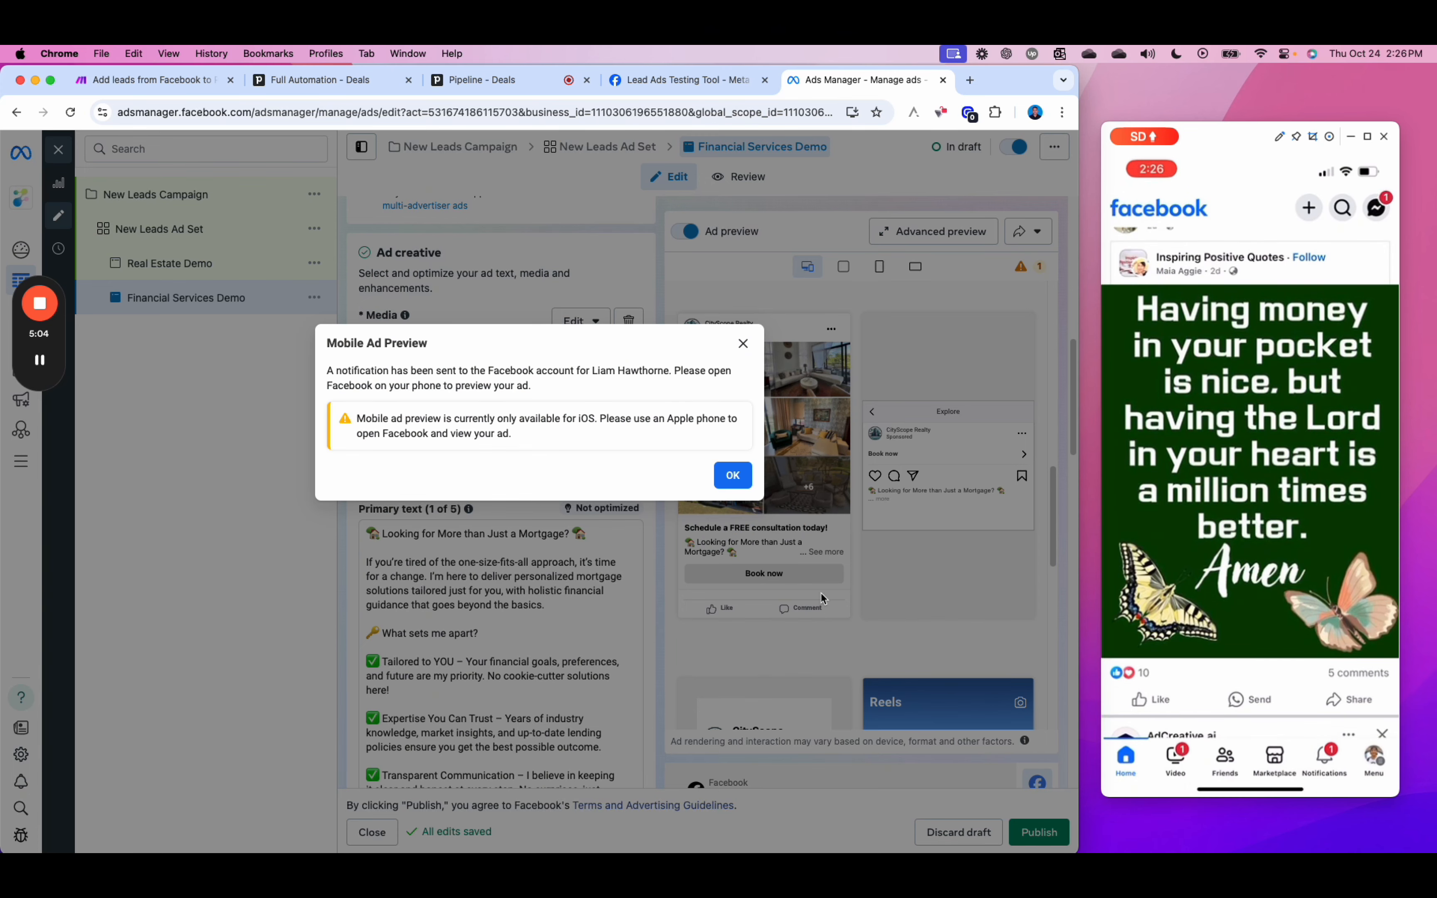
click(734, 475)
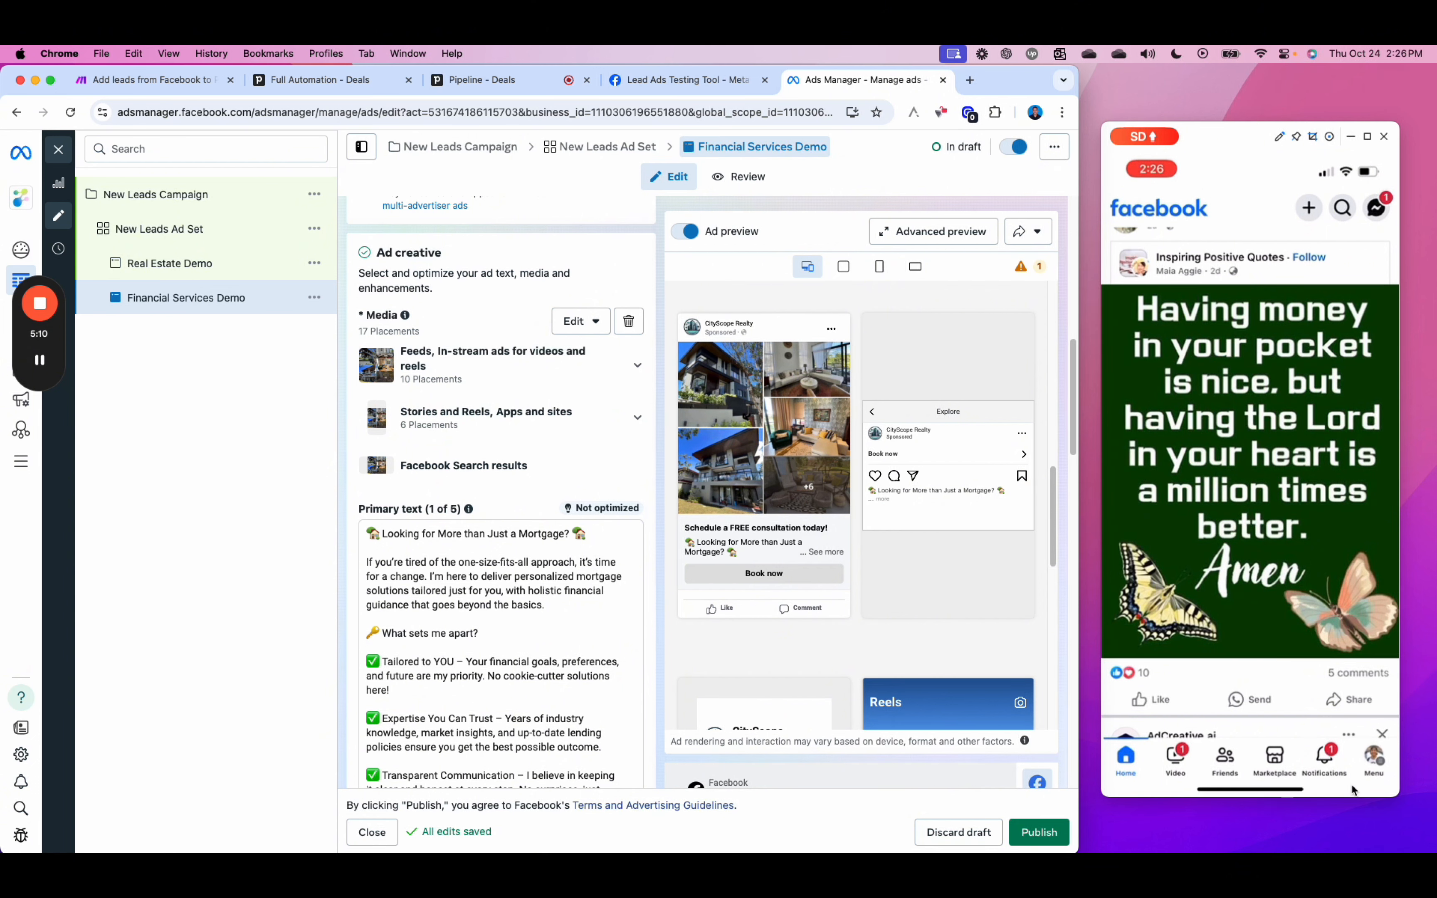
click(1325, 760)
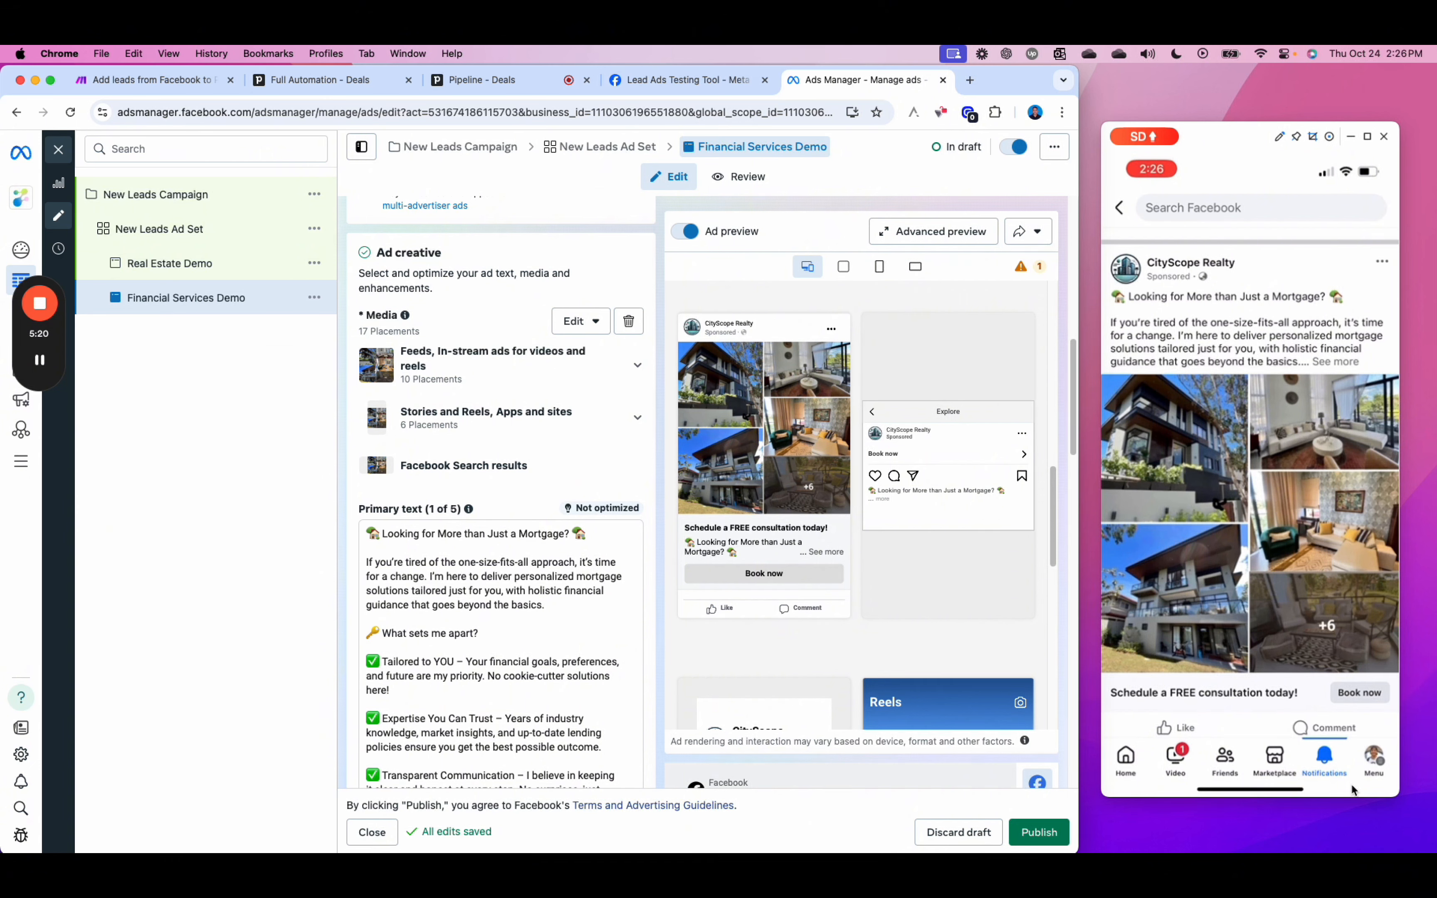
- Compare the ad's primary text, media, headline and call to action with the expanded CityScope Realty ad on the phone
scroll(501, 616, down, 5)
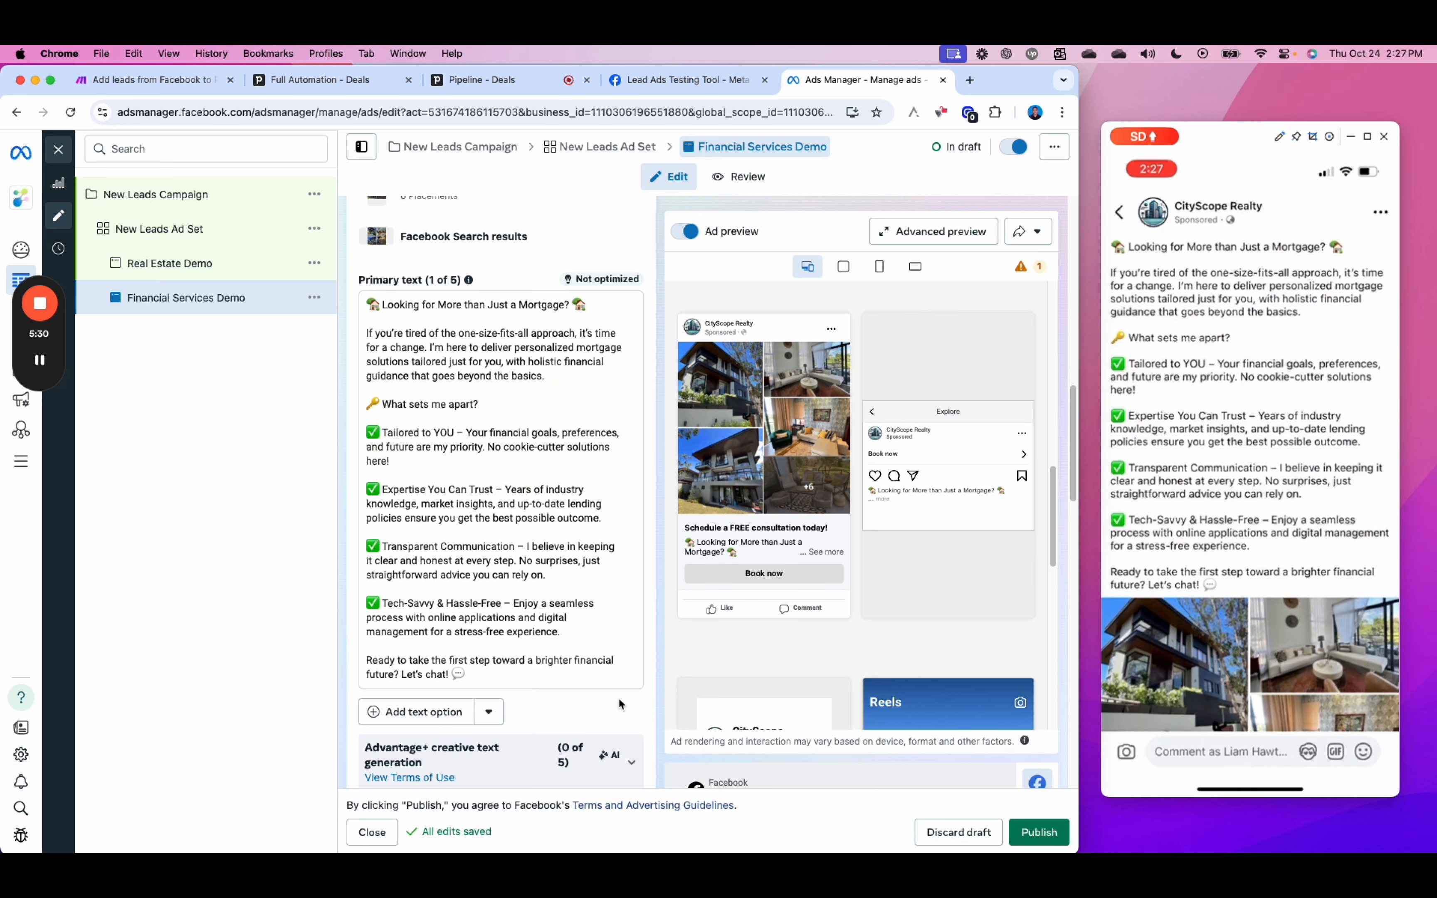
scroll(620, 702, down, 5)
scroll(447, 319, up, 8)
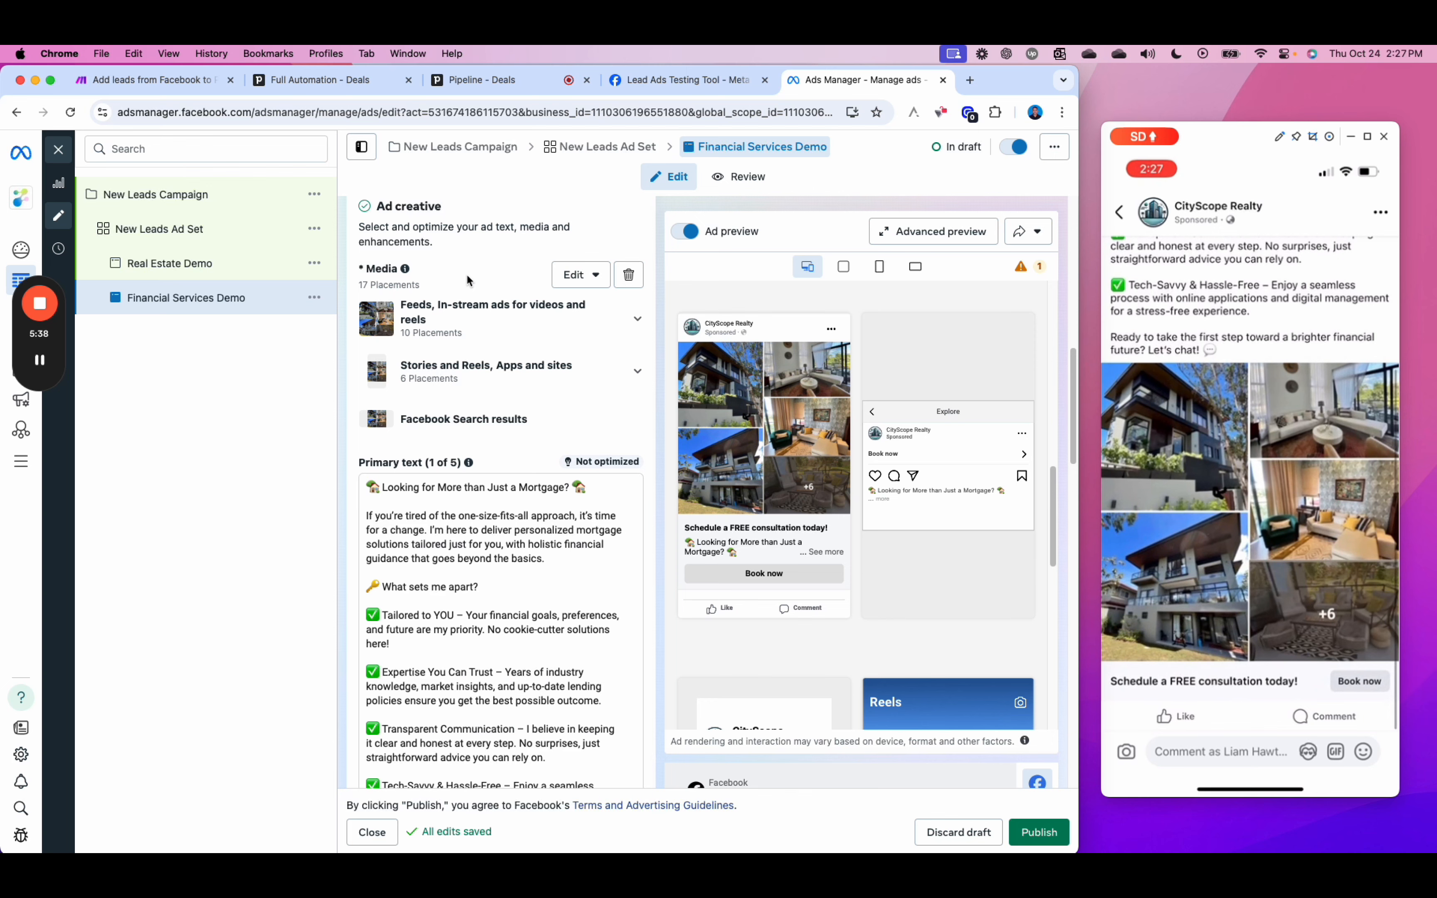
scroll(565, 452, down, 10)
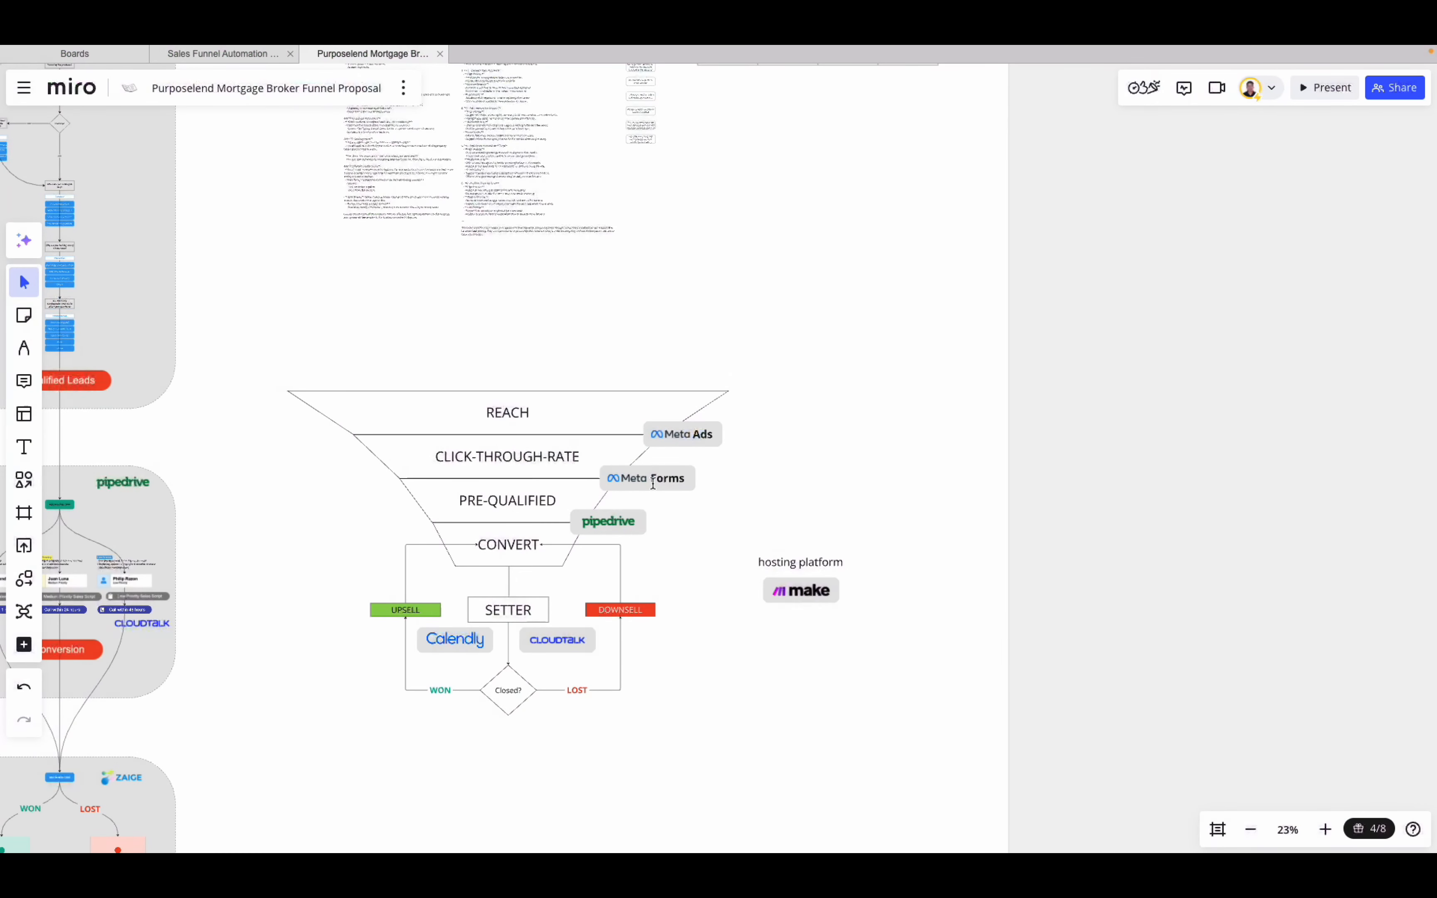
- Switch to the Miro funnel proposal board and examine the funnel stages from Meta Ads and Meta Forms to Pipedrive
scroll(616, 480, up, 3)
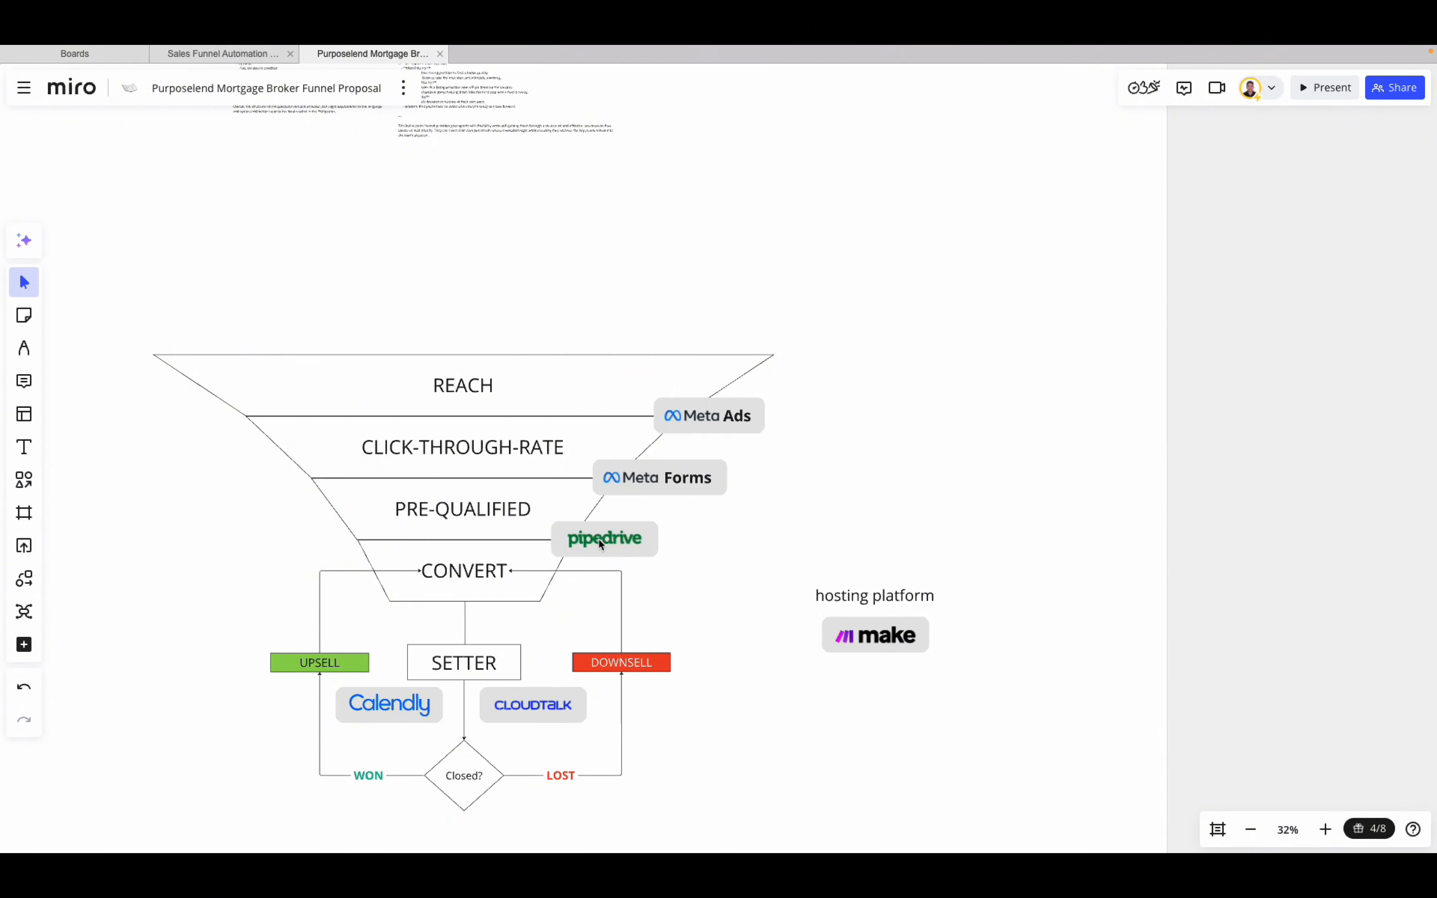
scroll(603, 538, down, 1)
scroll(601, 536, left, 2)
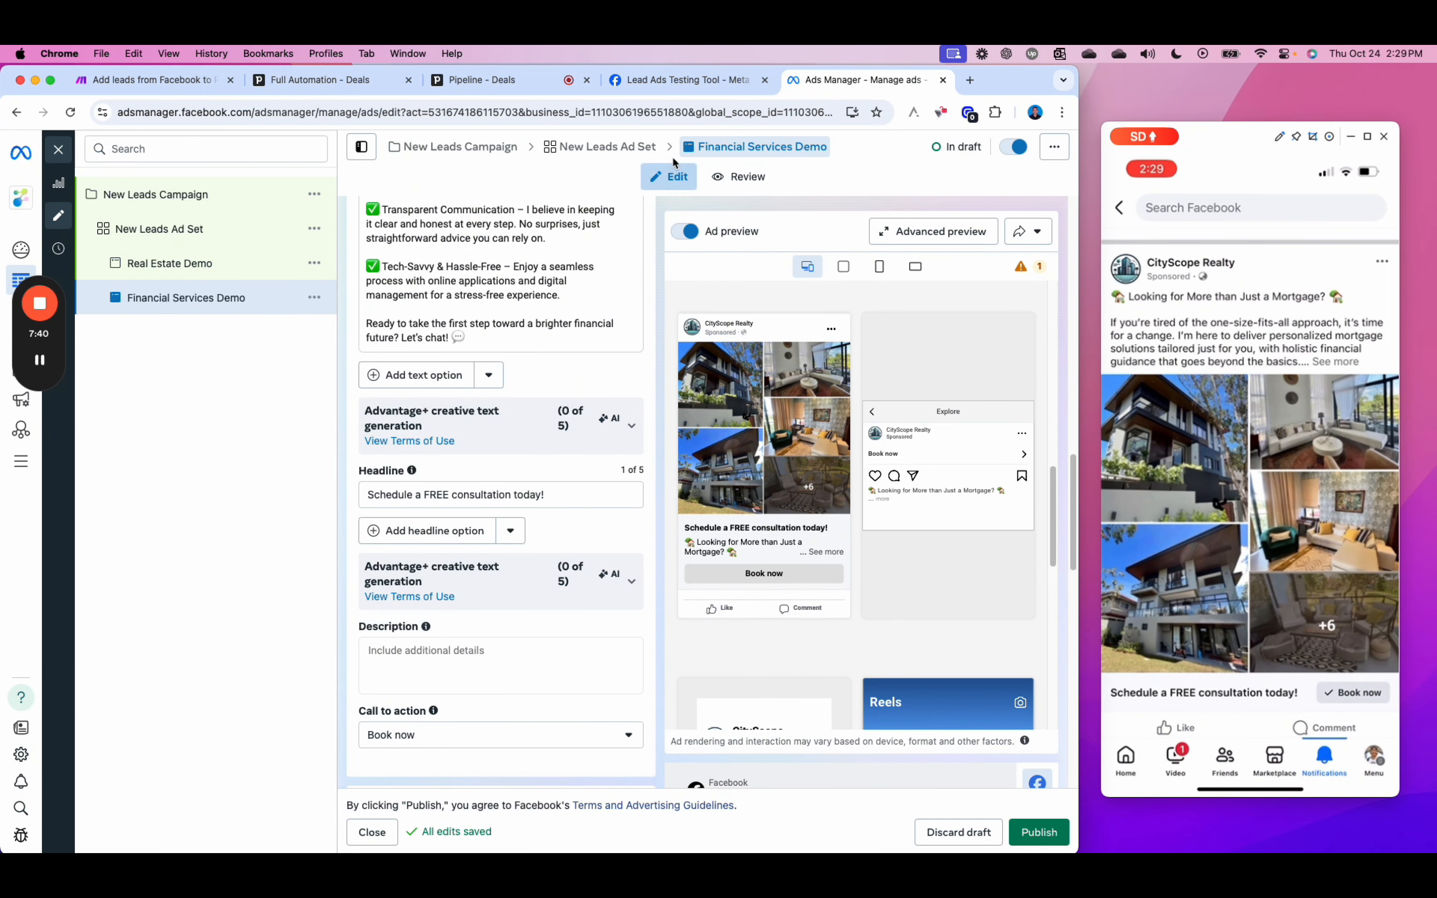
- Switch to the Lead Ads Testing Tool and delete the existing test lead for Real Estate Submission form v1
click(692, 80)
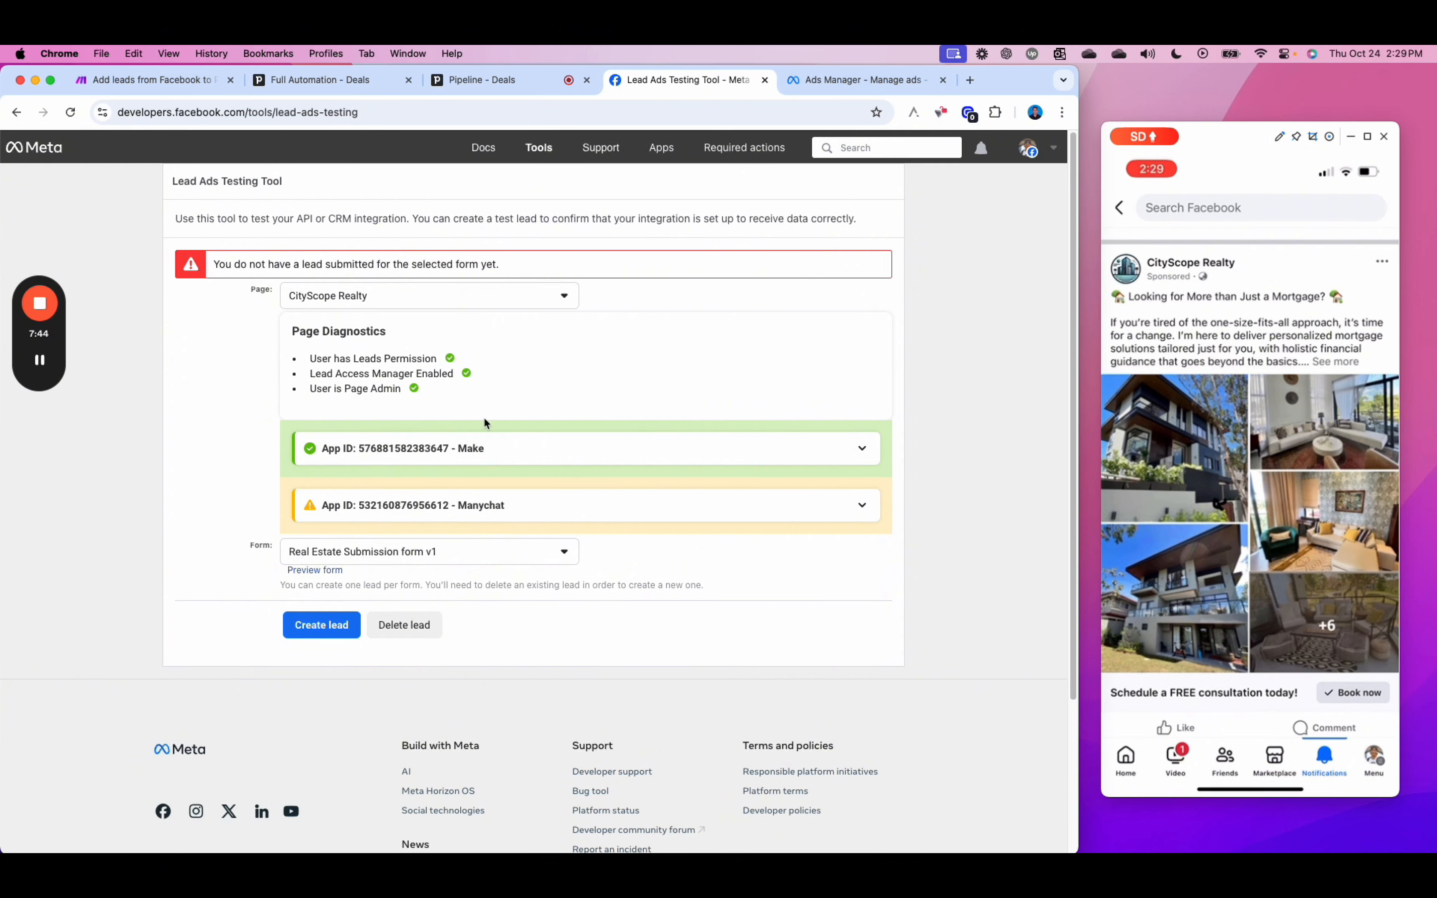
click(336, 572)
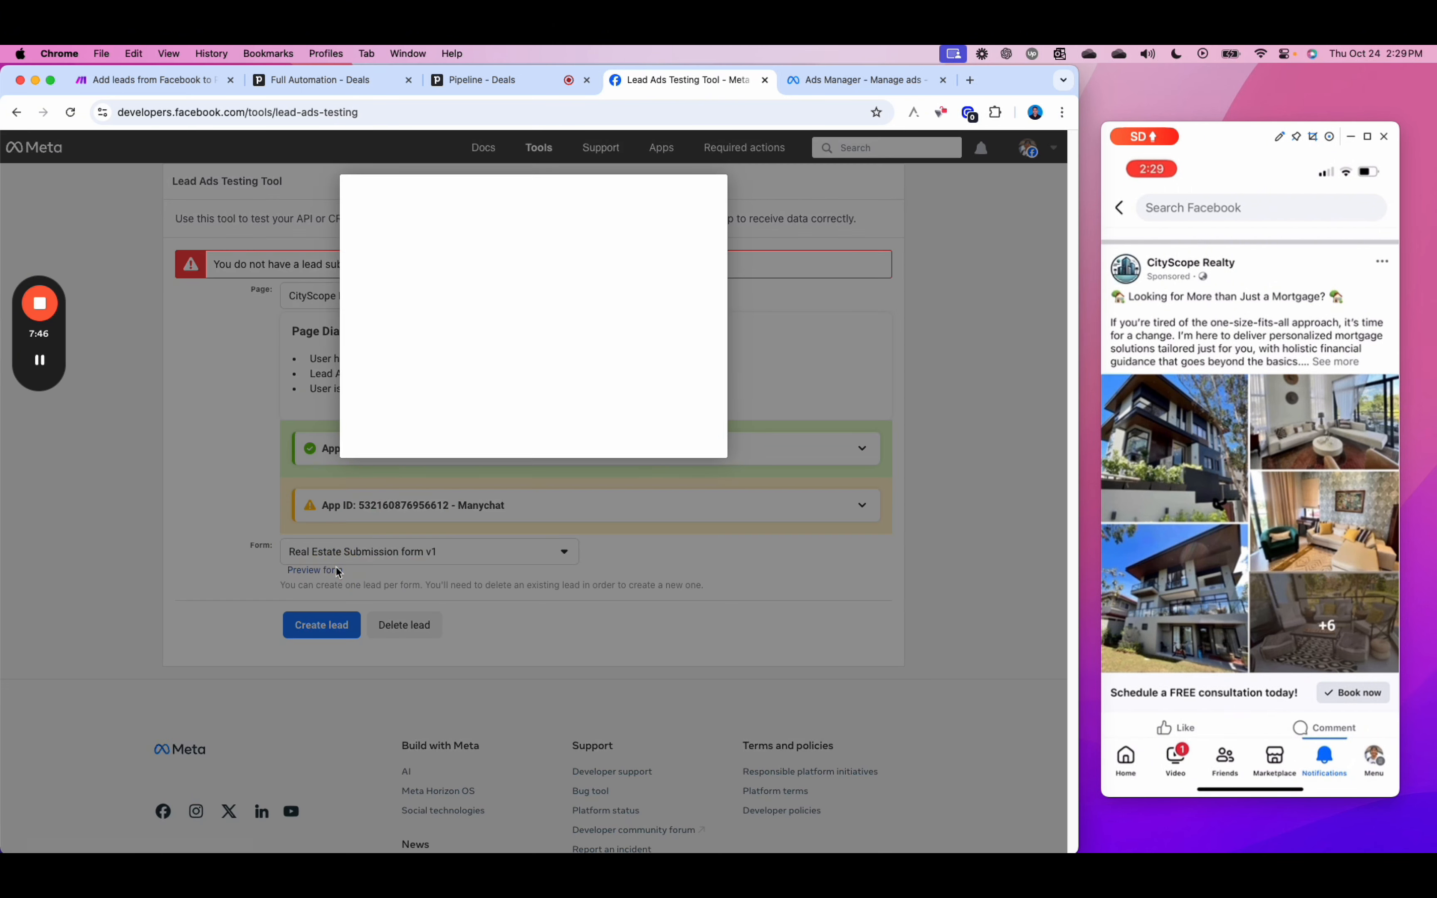
click(624, 442)
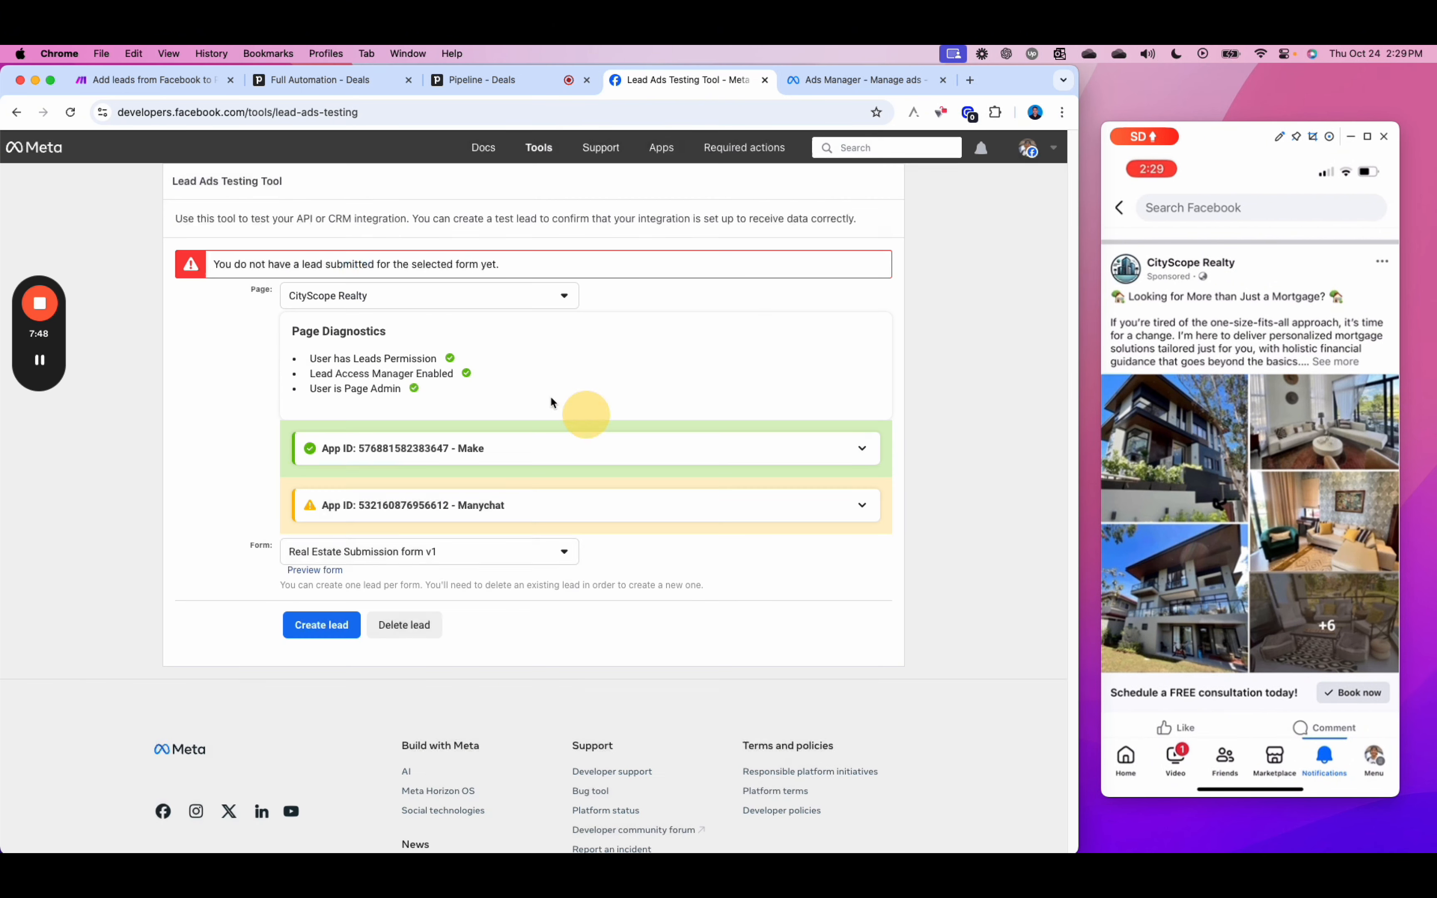
click(410, 626)
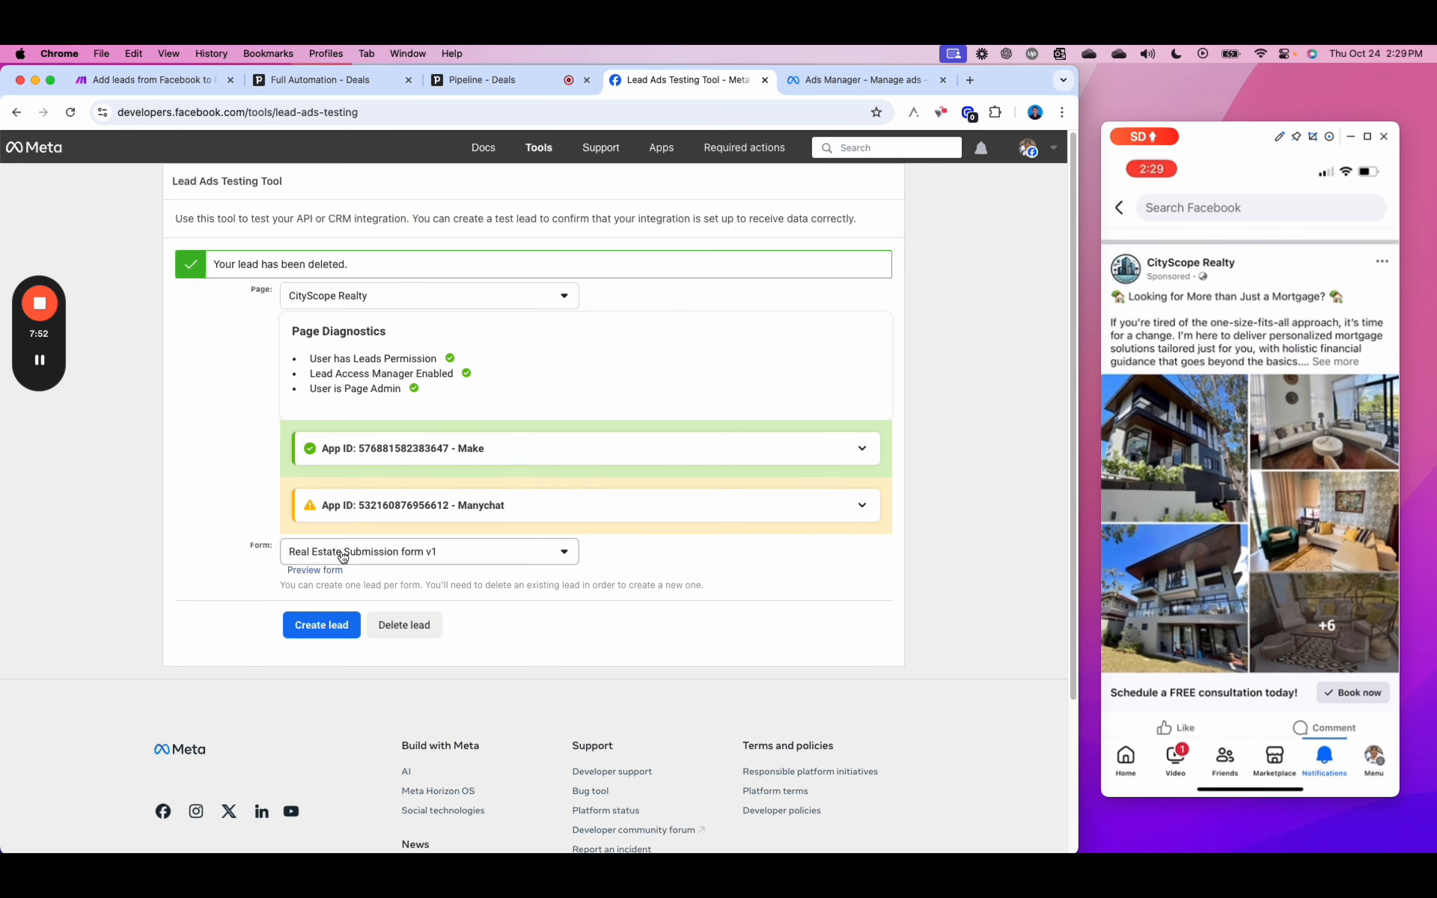
- Reload the testing tool and open the preview of Real Estate Submission form v1 for the CityScope Realty page
click(329, 570)
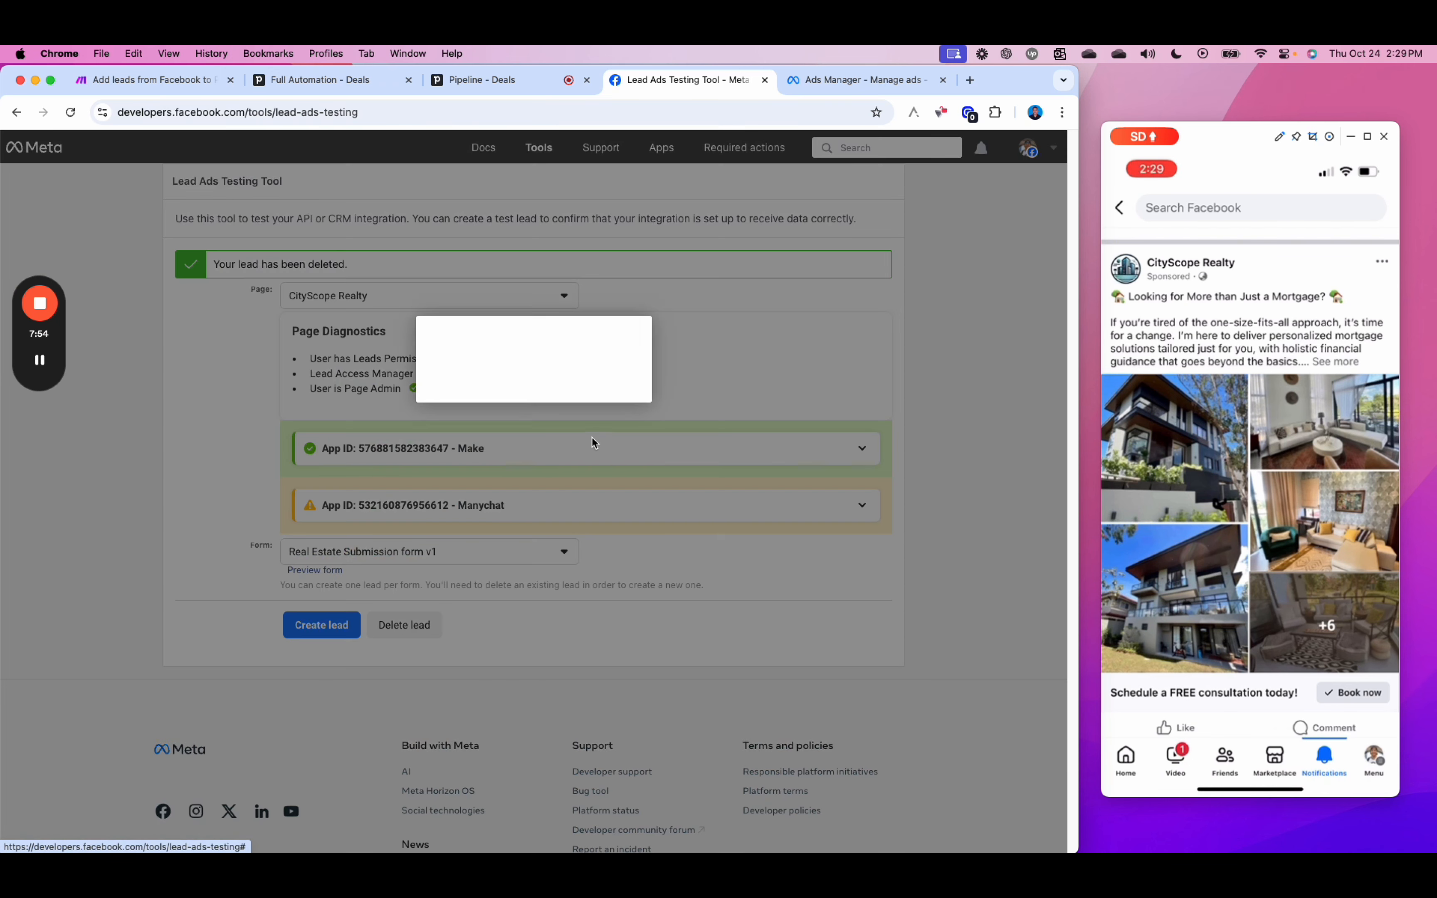
click(628, 443)
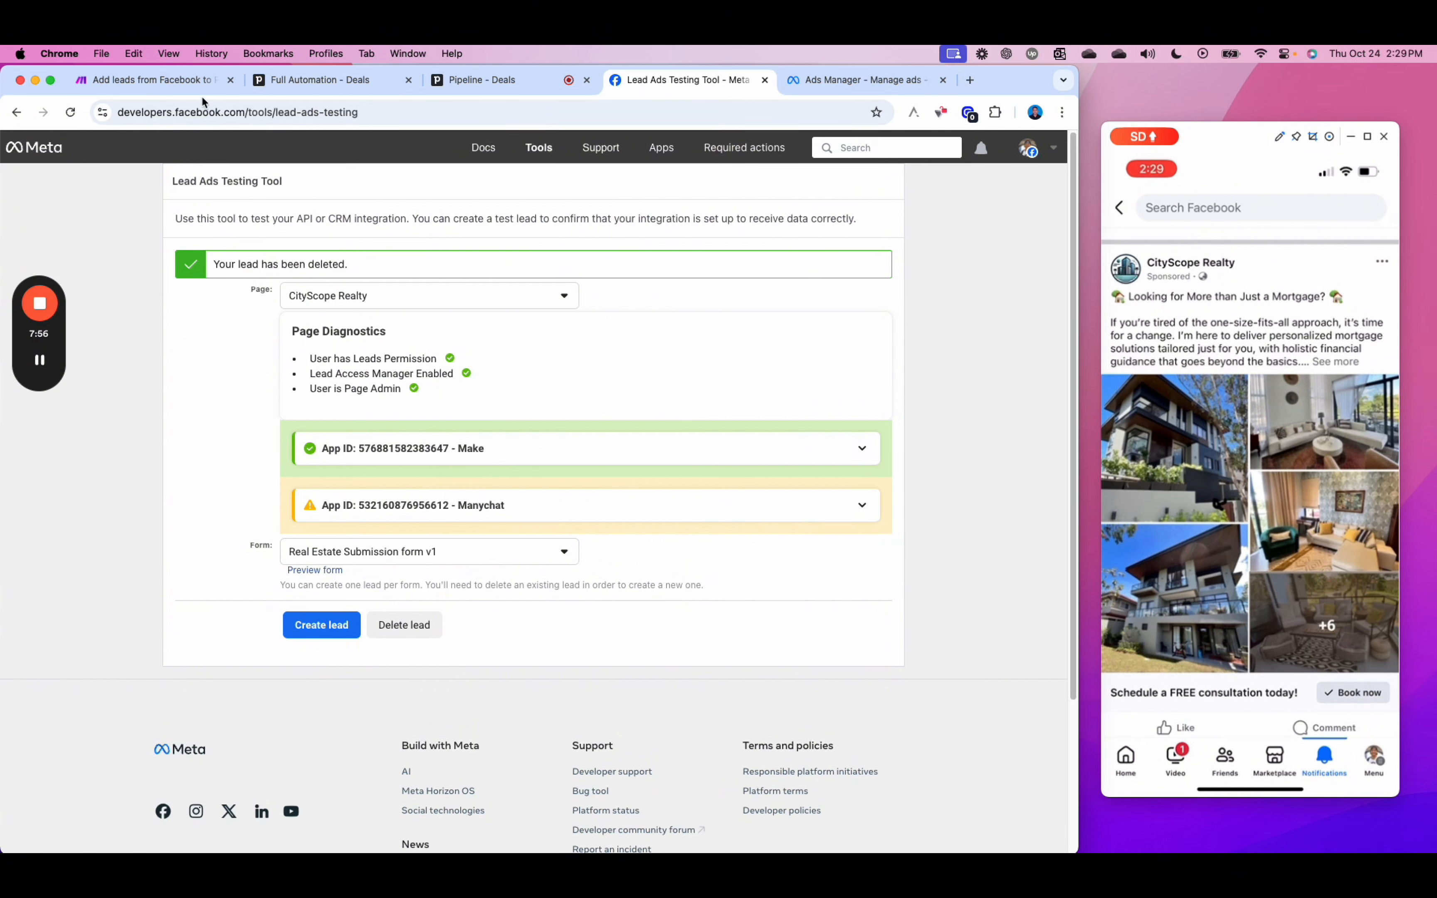
click(71, 112)
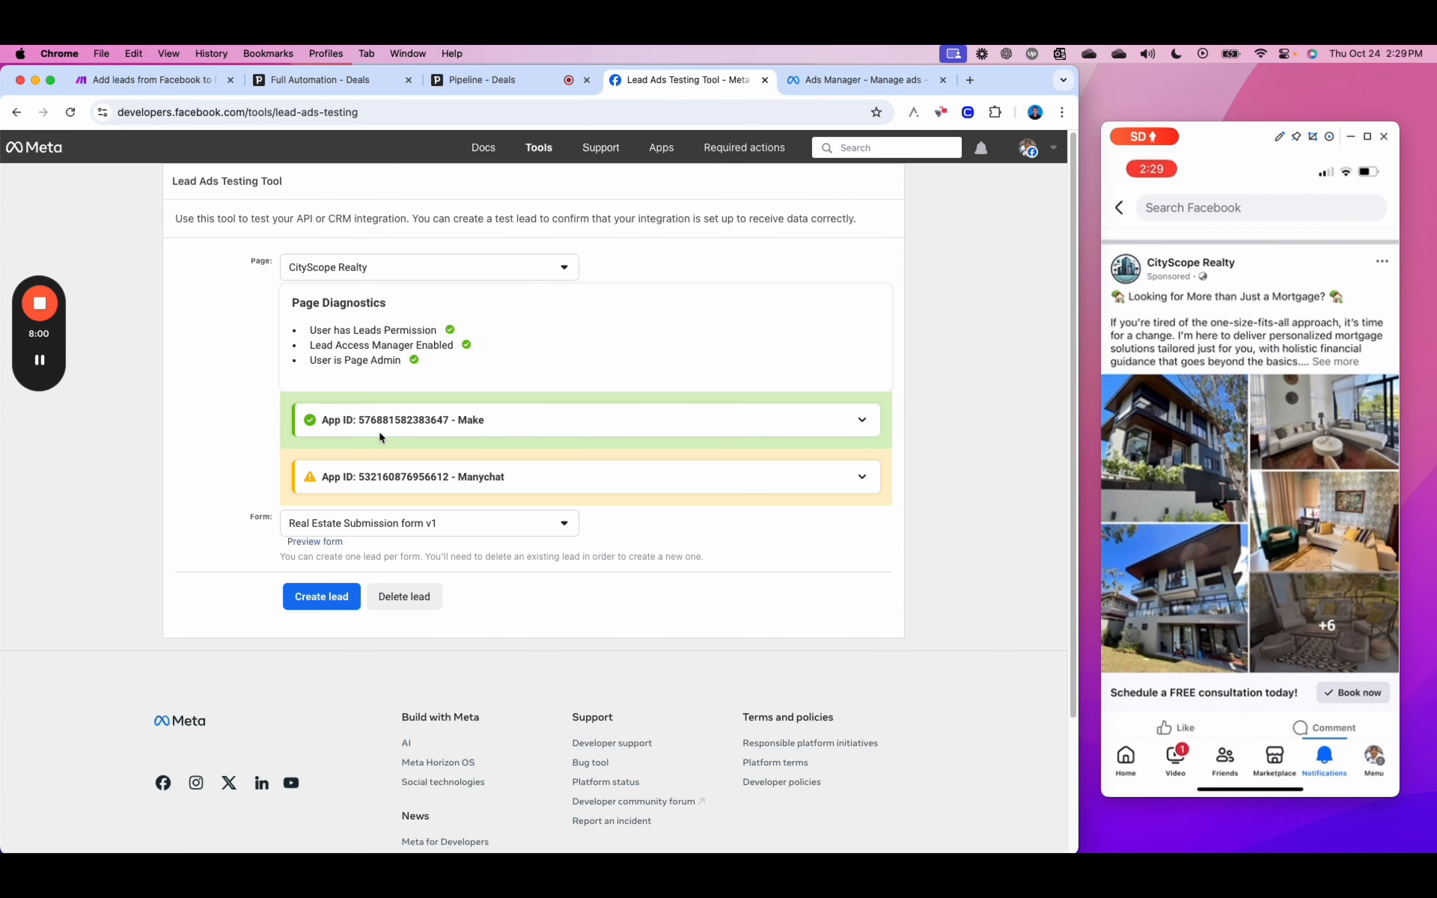
click(435, 275)
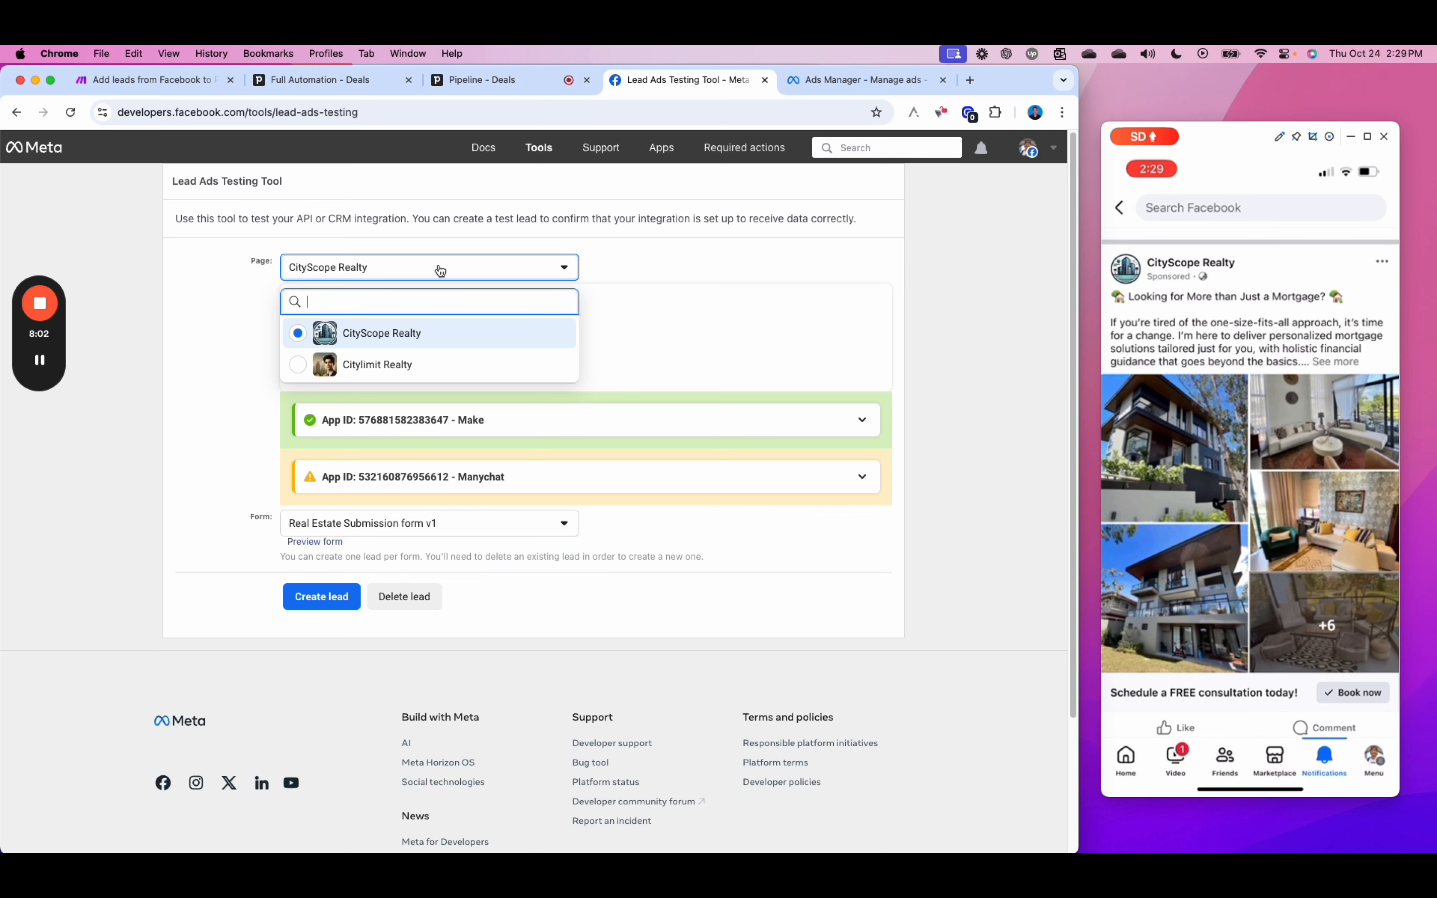
click(440, 270)
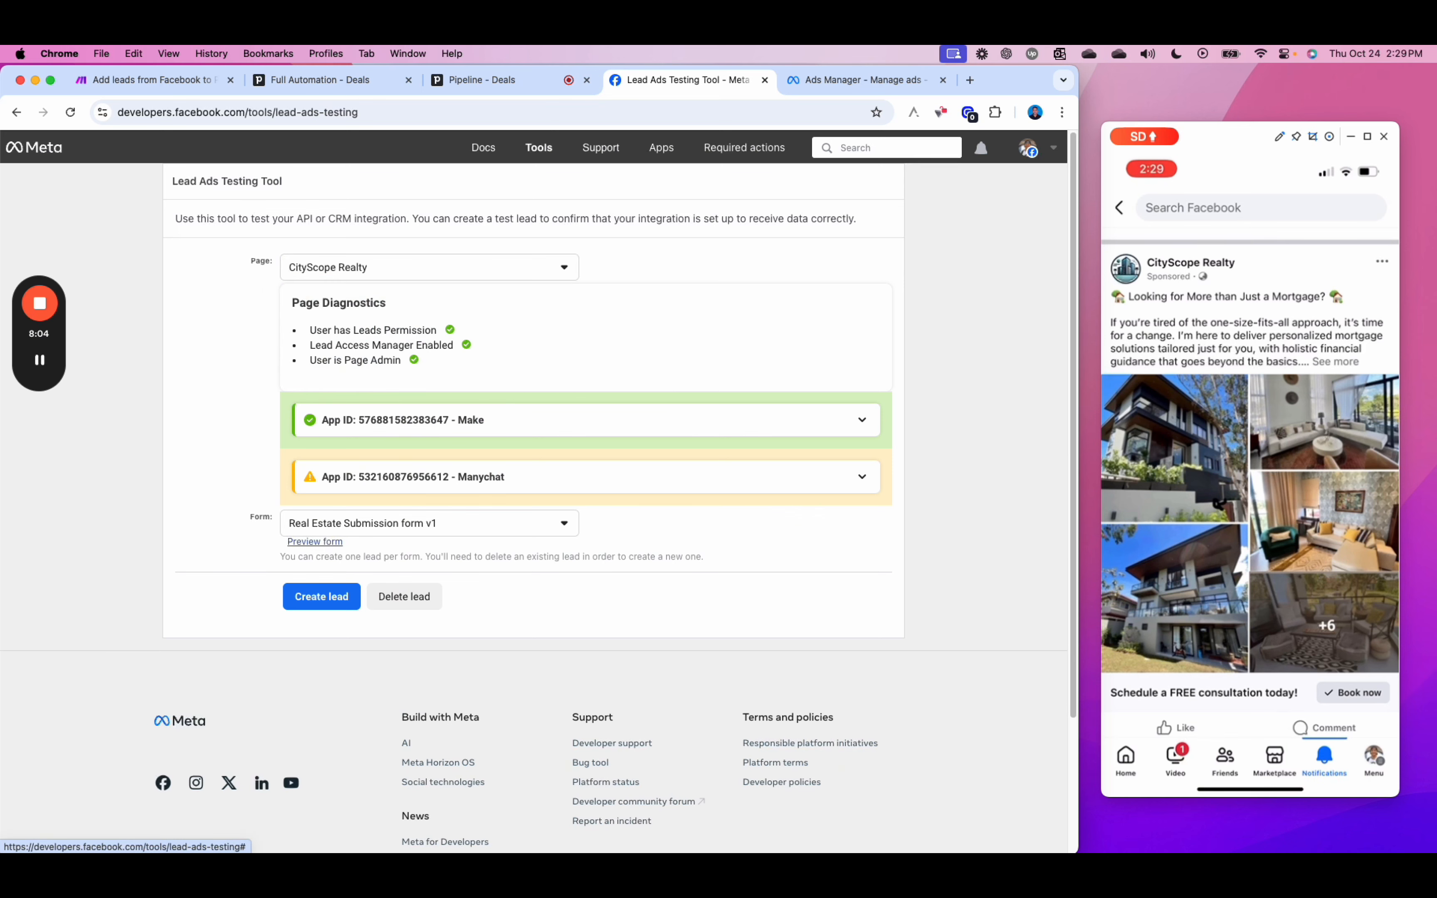
click(334, 530)
click(333, 529)
click(332, 543)
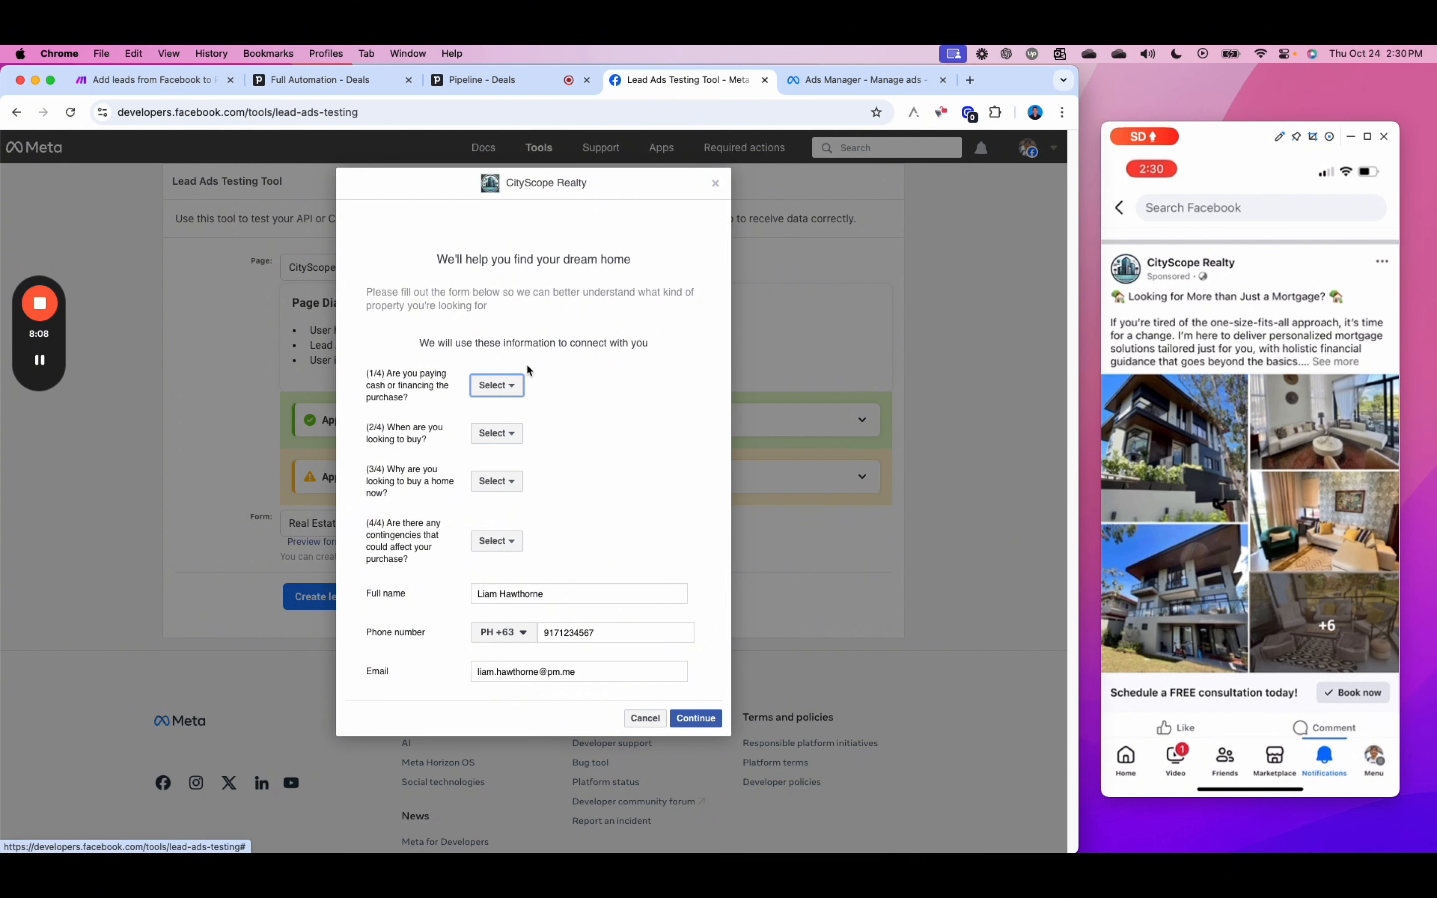
- Answer the four qualifying questions with Cash, ASAP, Relocating and Financing approval
click(511, 388)
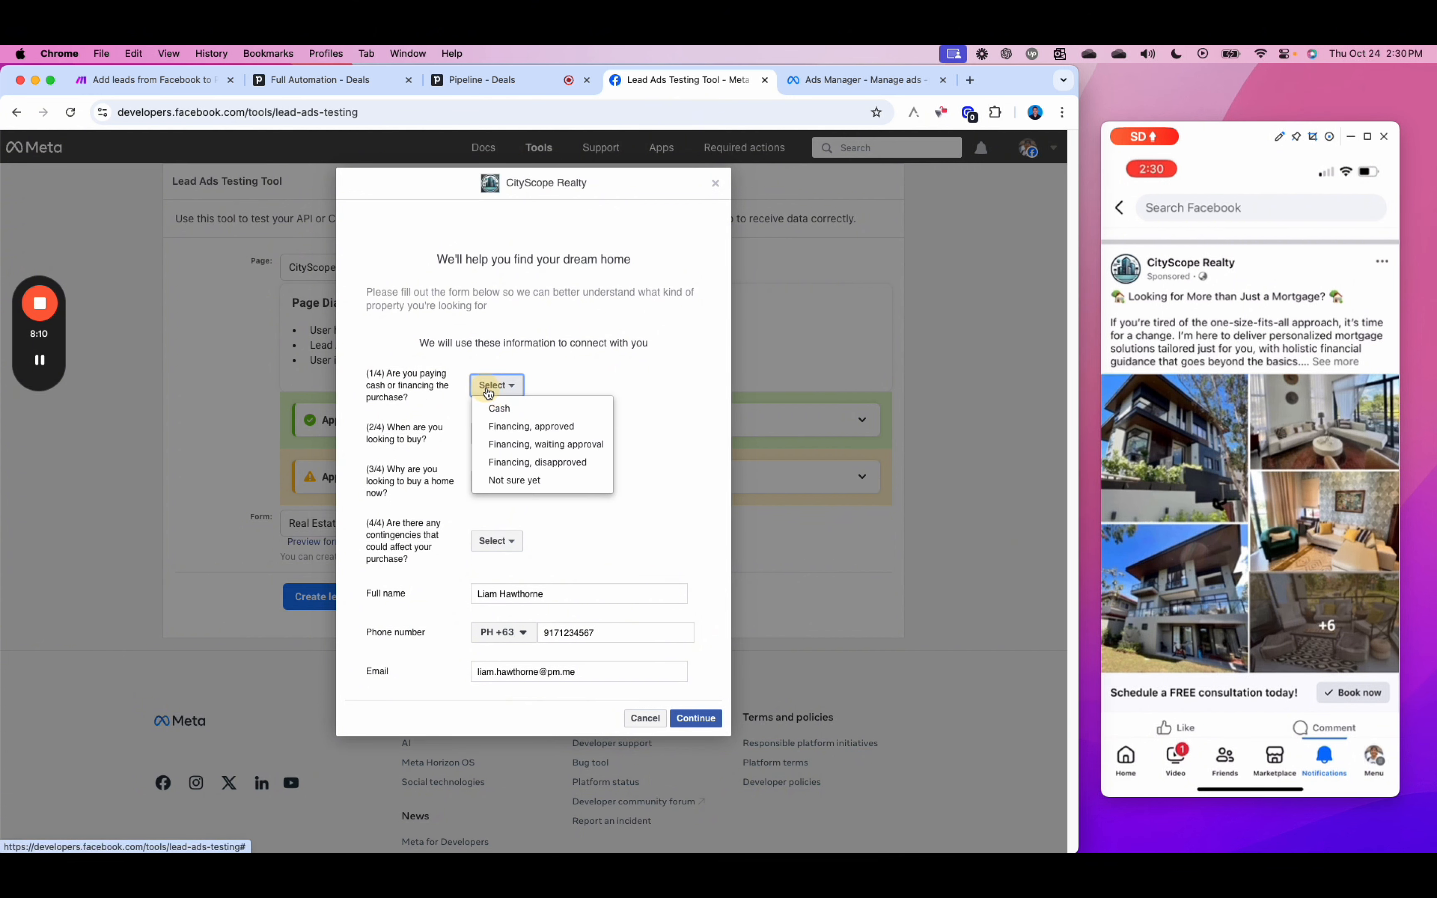
click(509, 410)
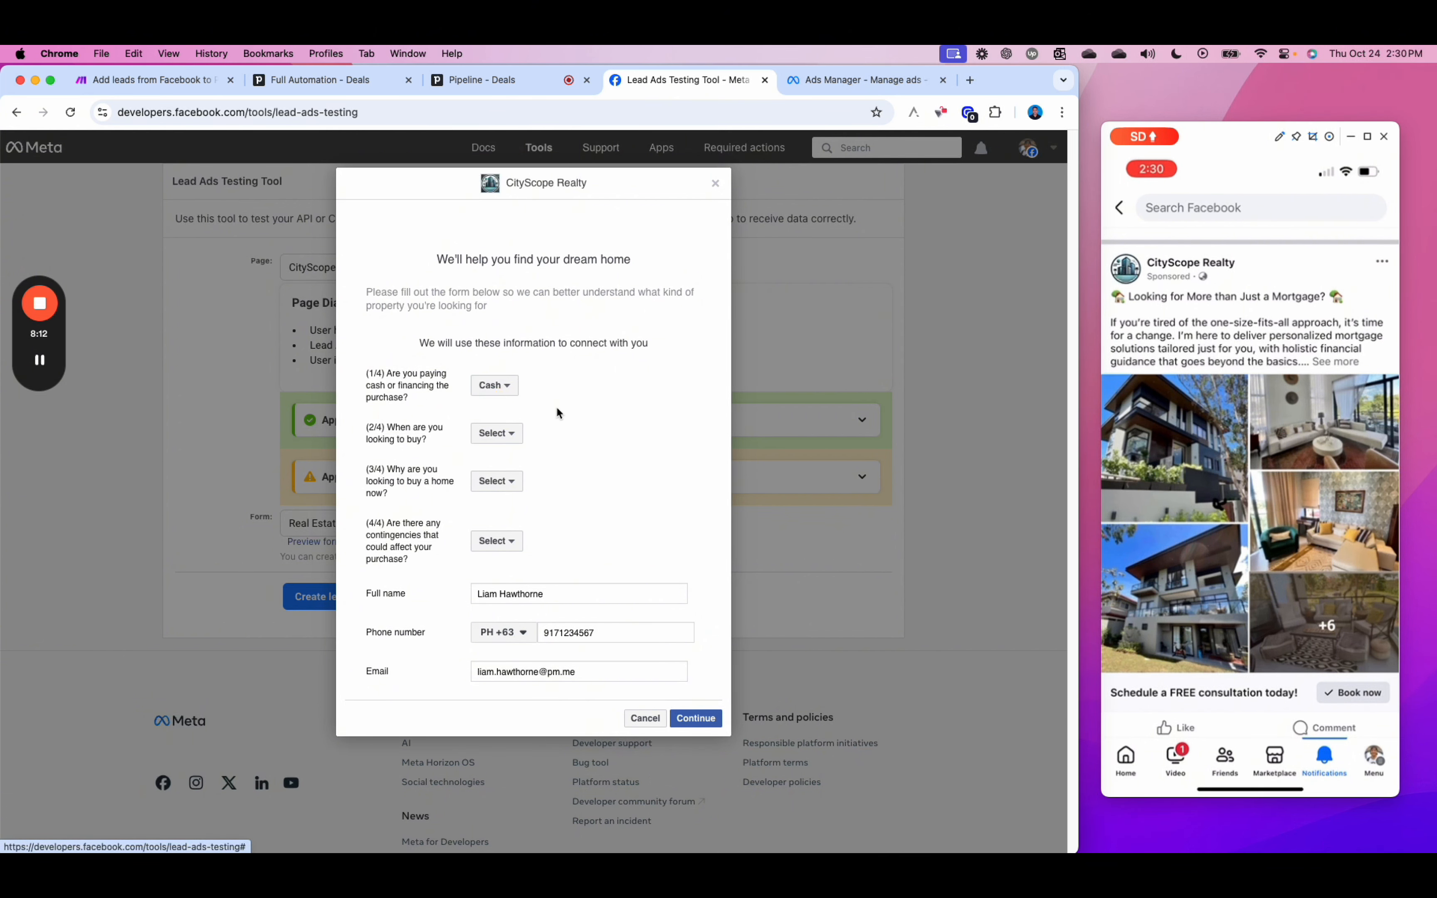
click(502, 432)
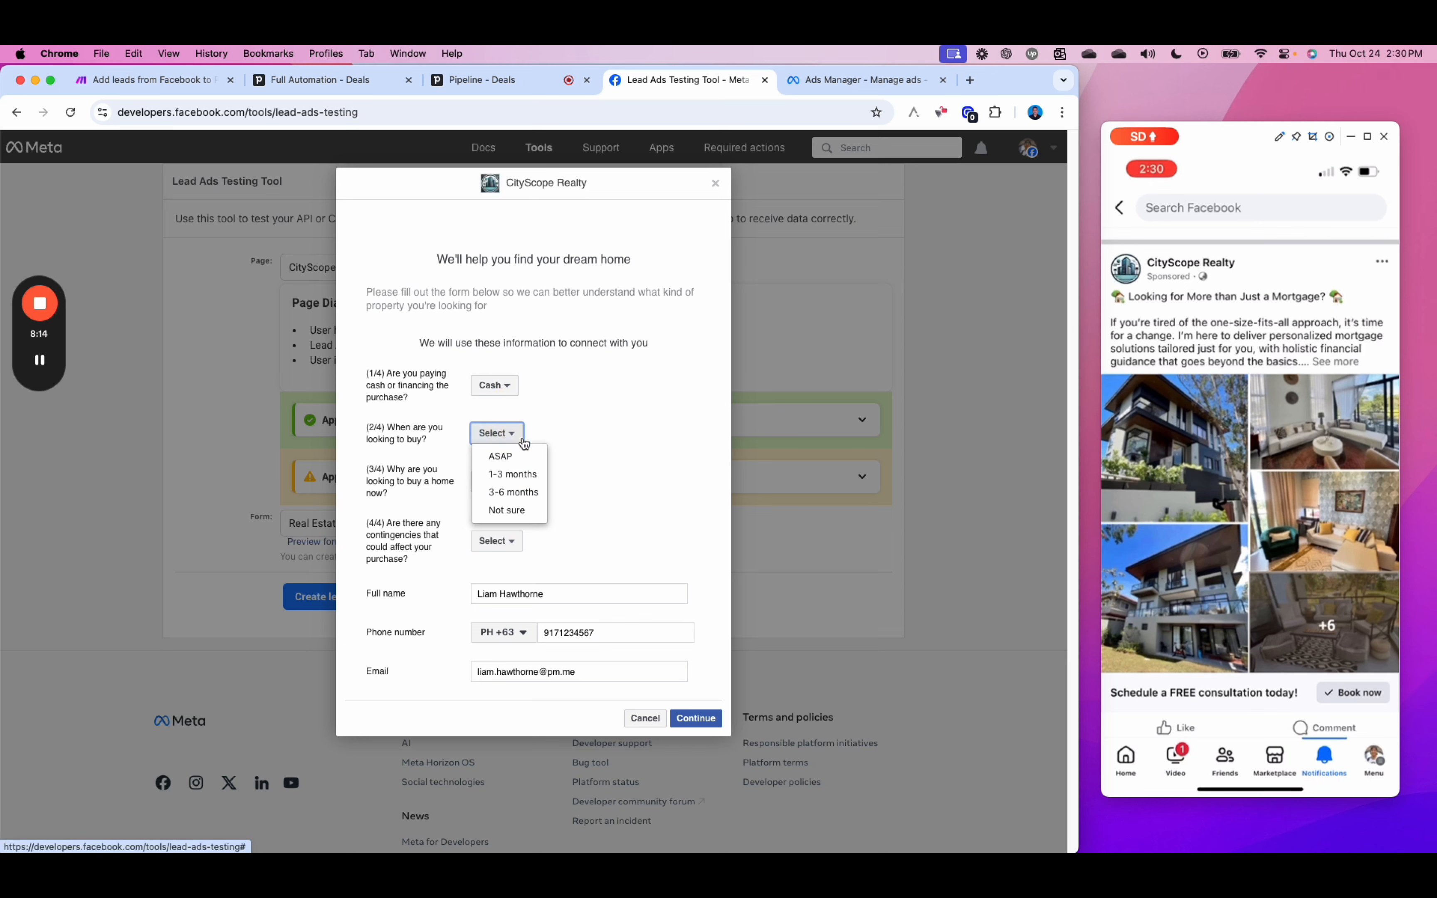
click(527, 457)
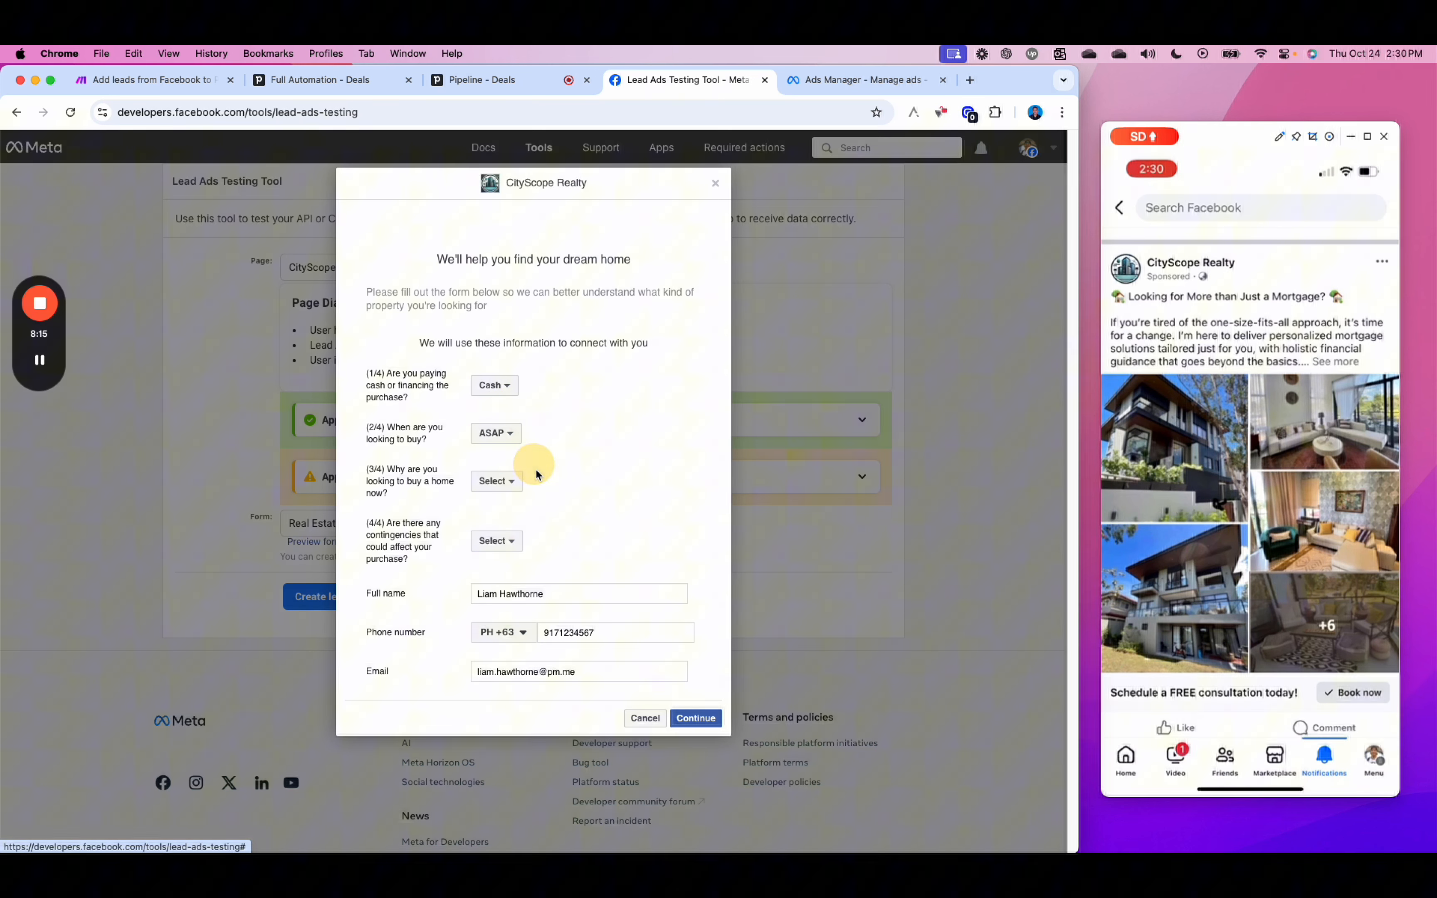
click(500, 485)
click(512, 504)
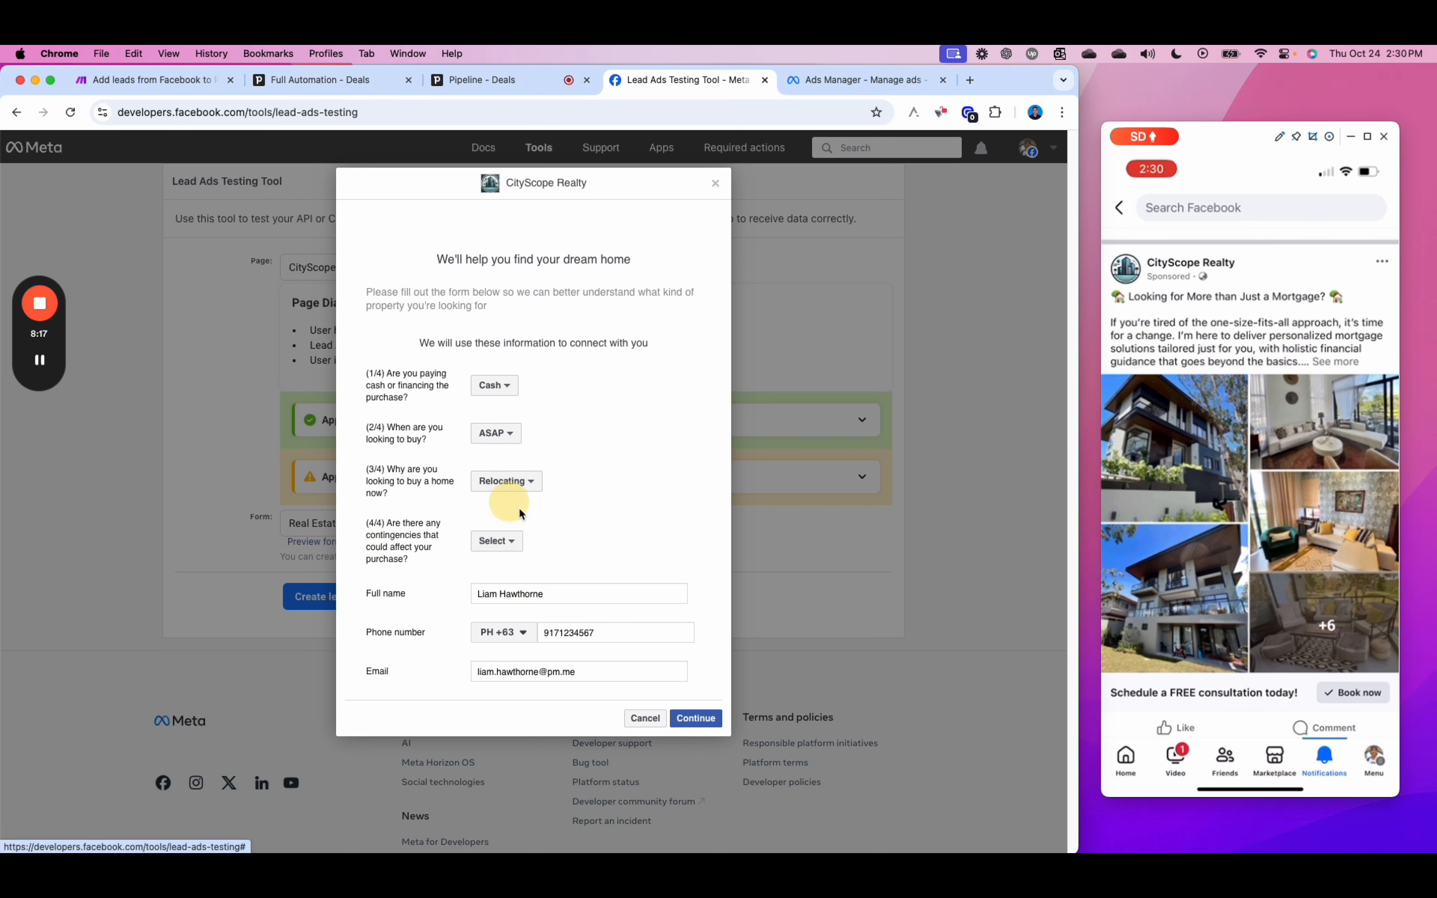
click(510, 541)
click(528, 564)
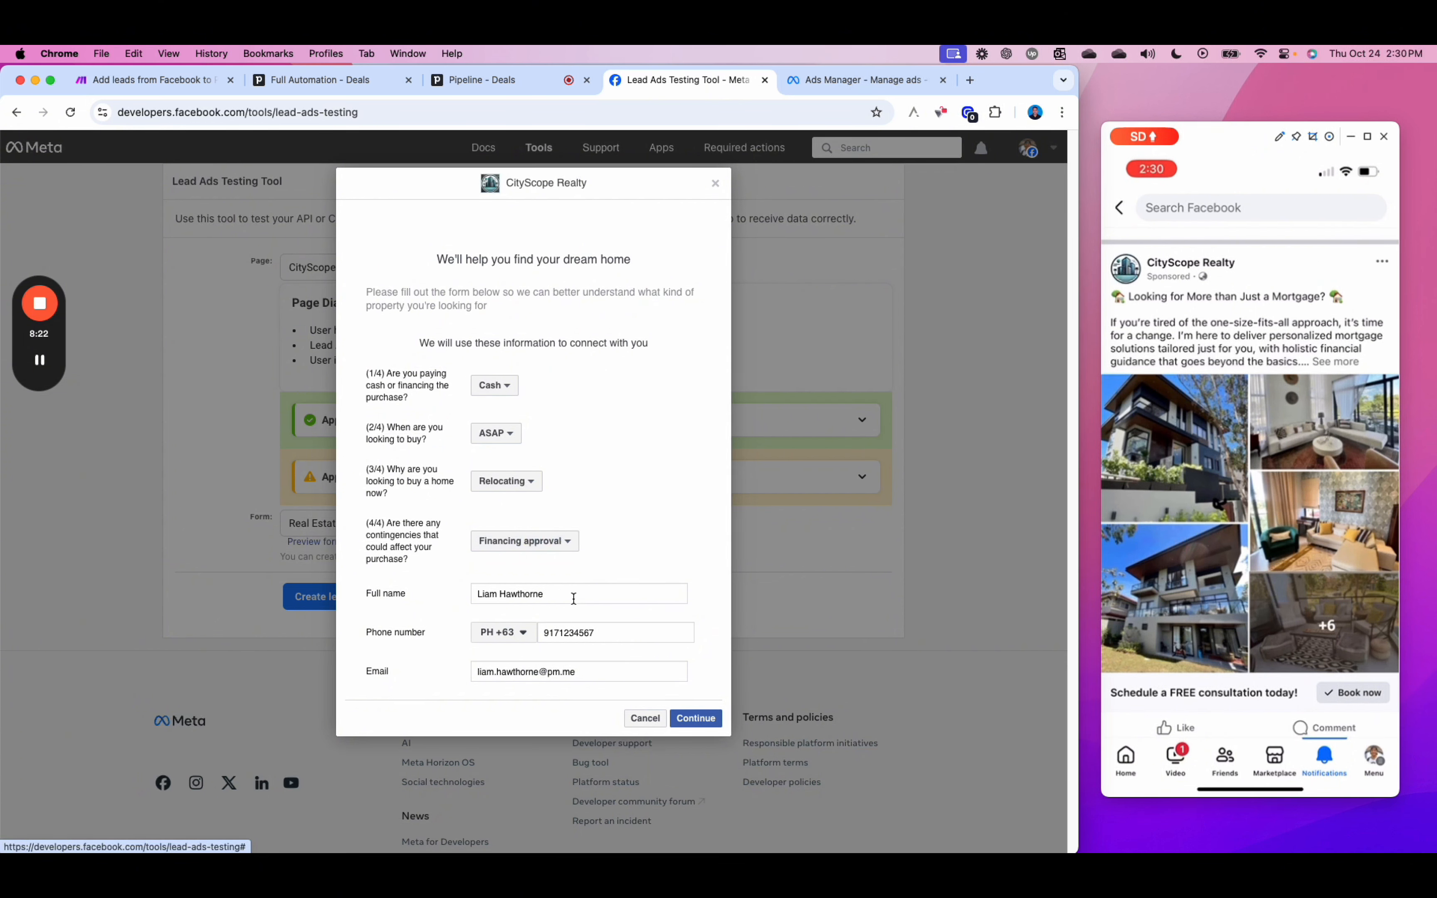
- Edit the prefilled phone number and continue to the form's terms and conditions
drag(572, 634, 544, 634)
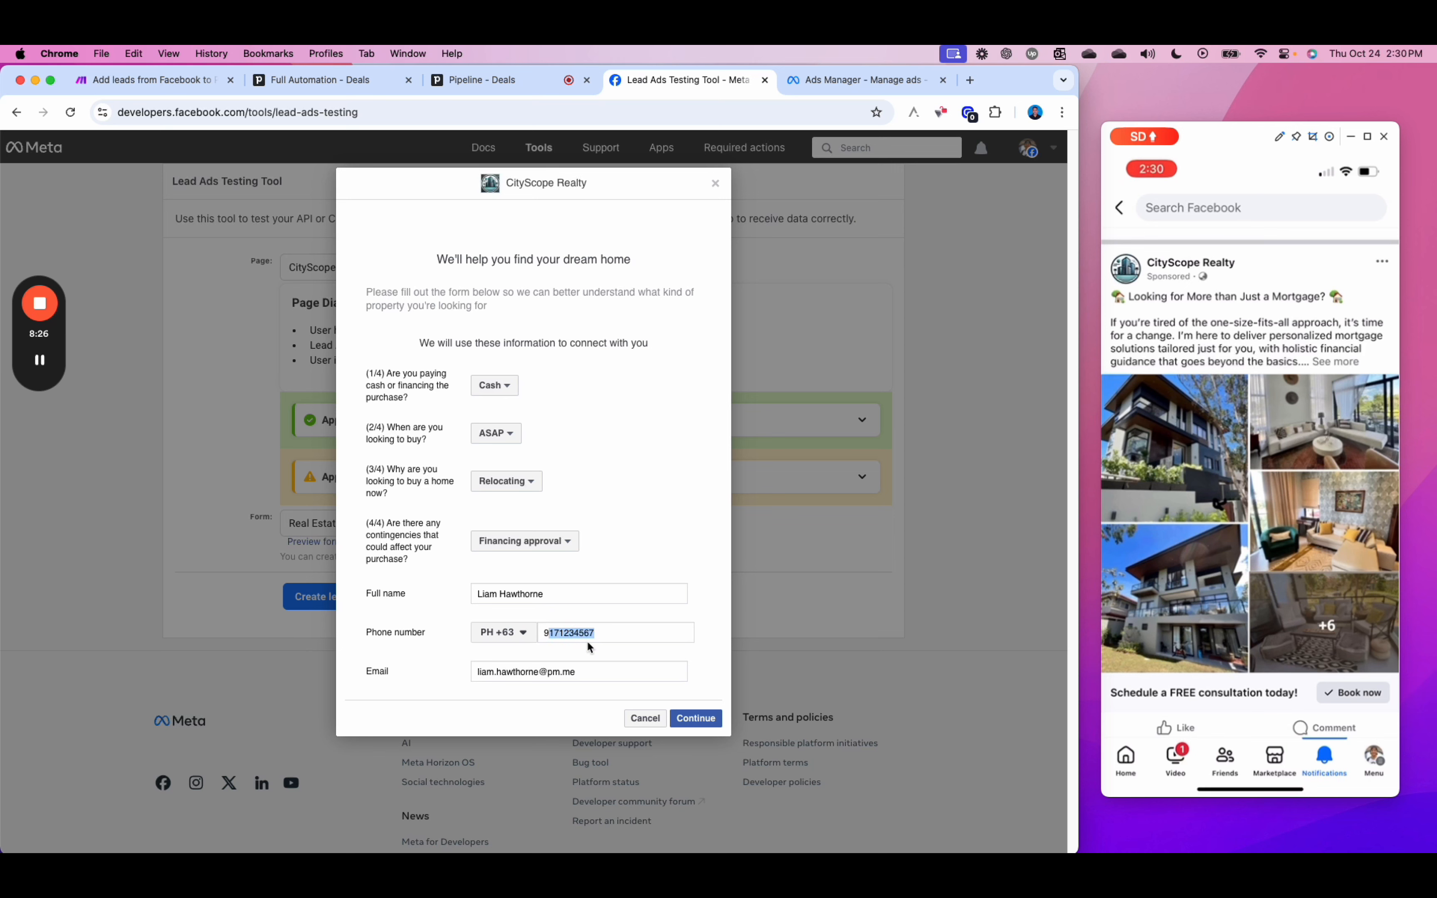
key(BackSpace)
click(698, 719)
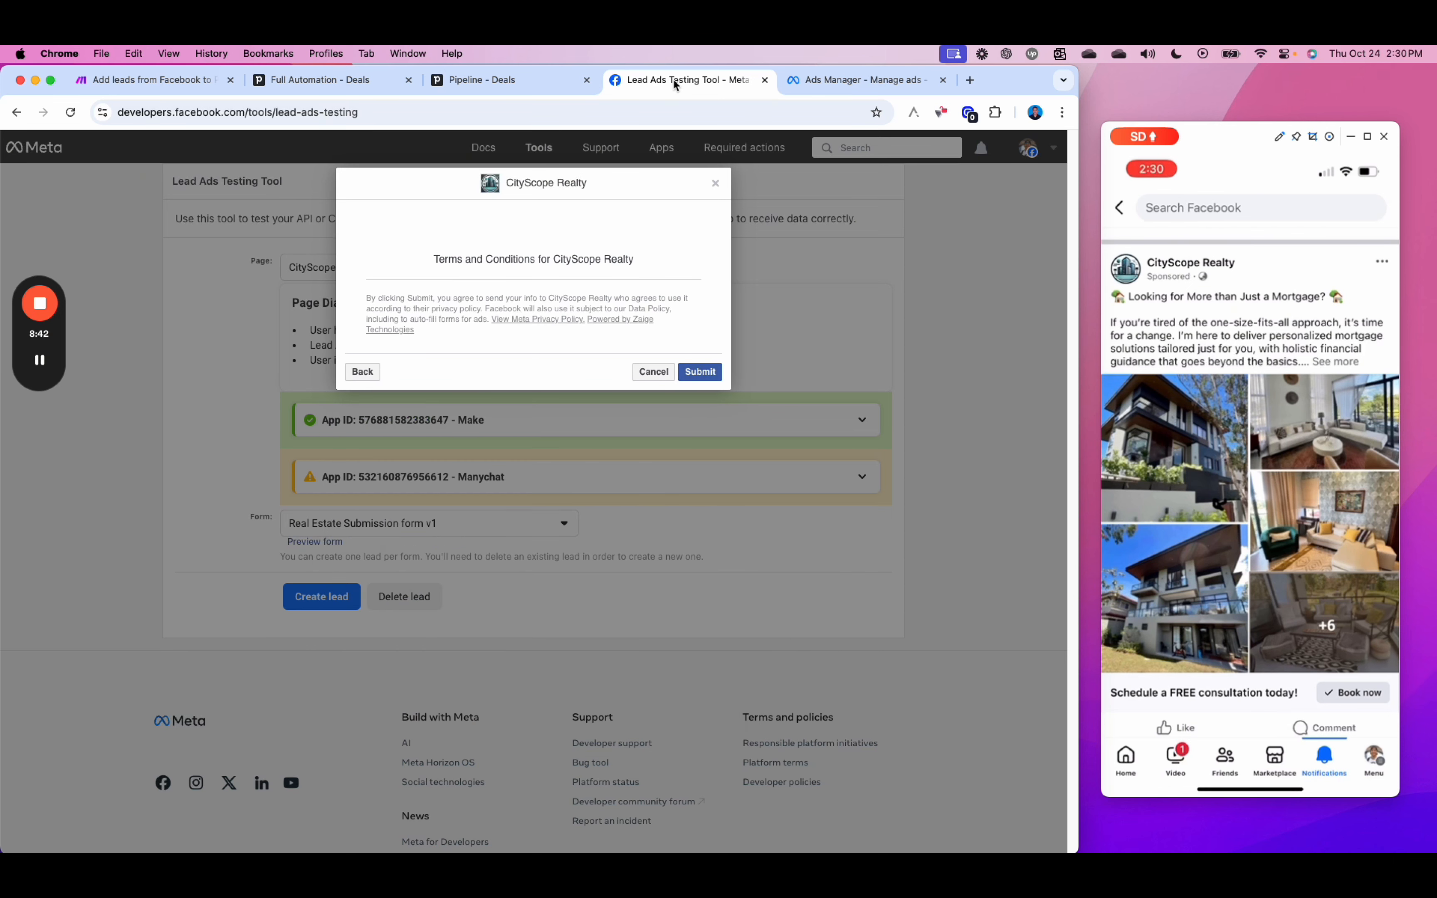
- Move the Lead Ads Testing Tool into its own narrower window beside the Pipedrive deals pipeline
drag(675, 84, 1197, 51)
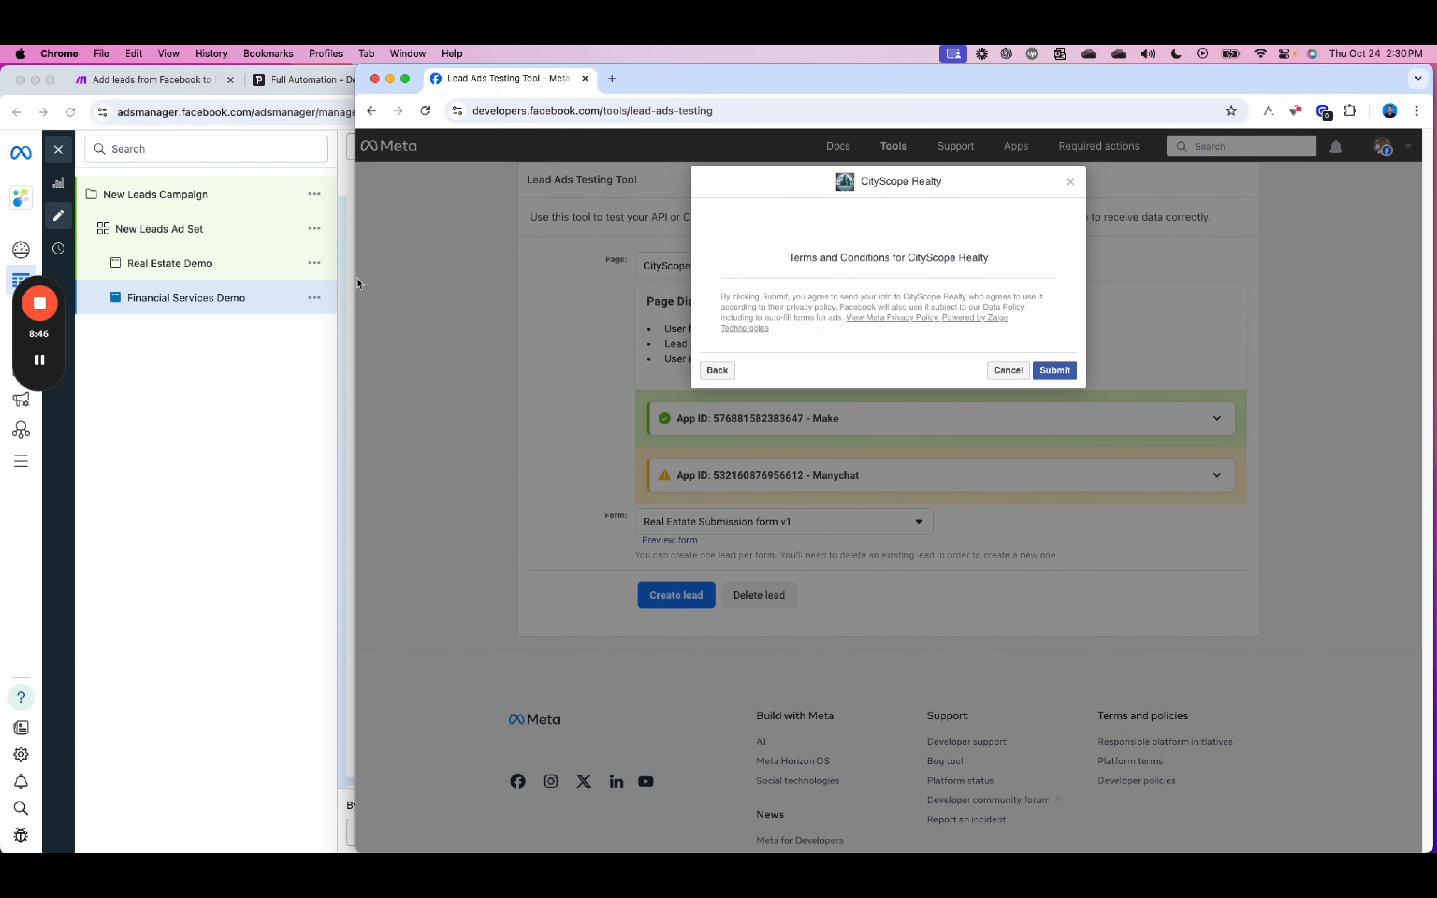
drag(357, 278, 728, 278)
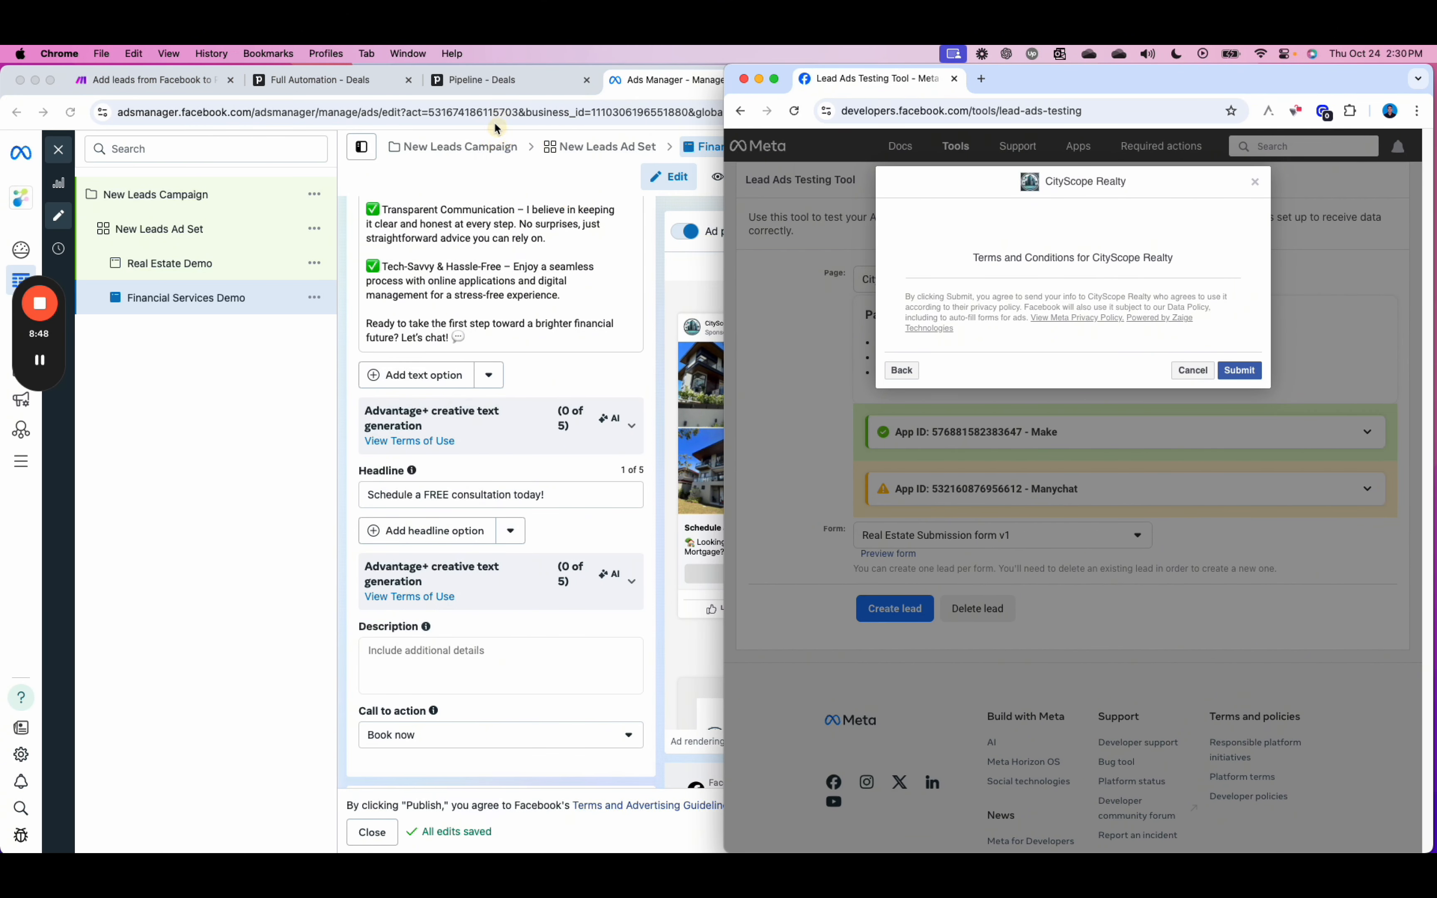
click(493, 89)
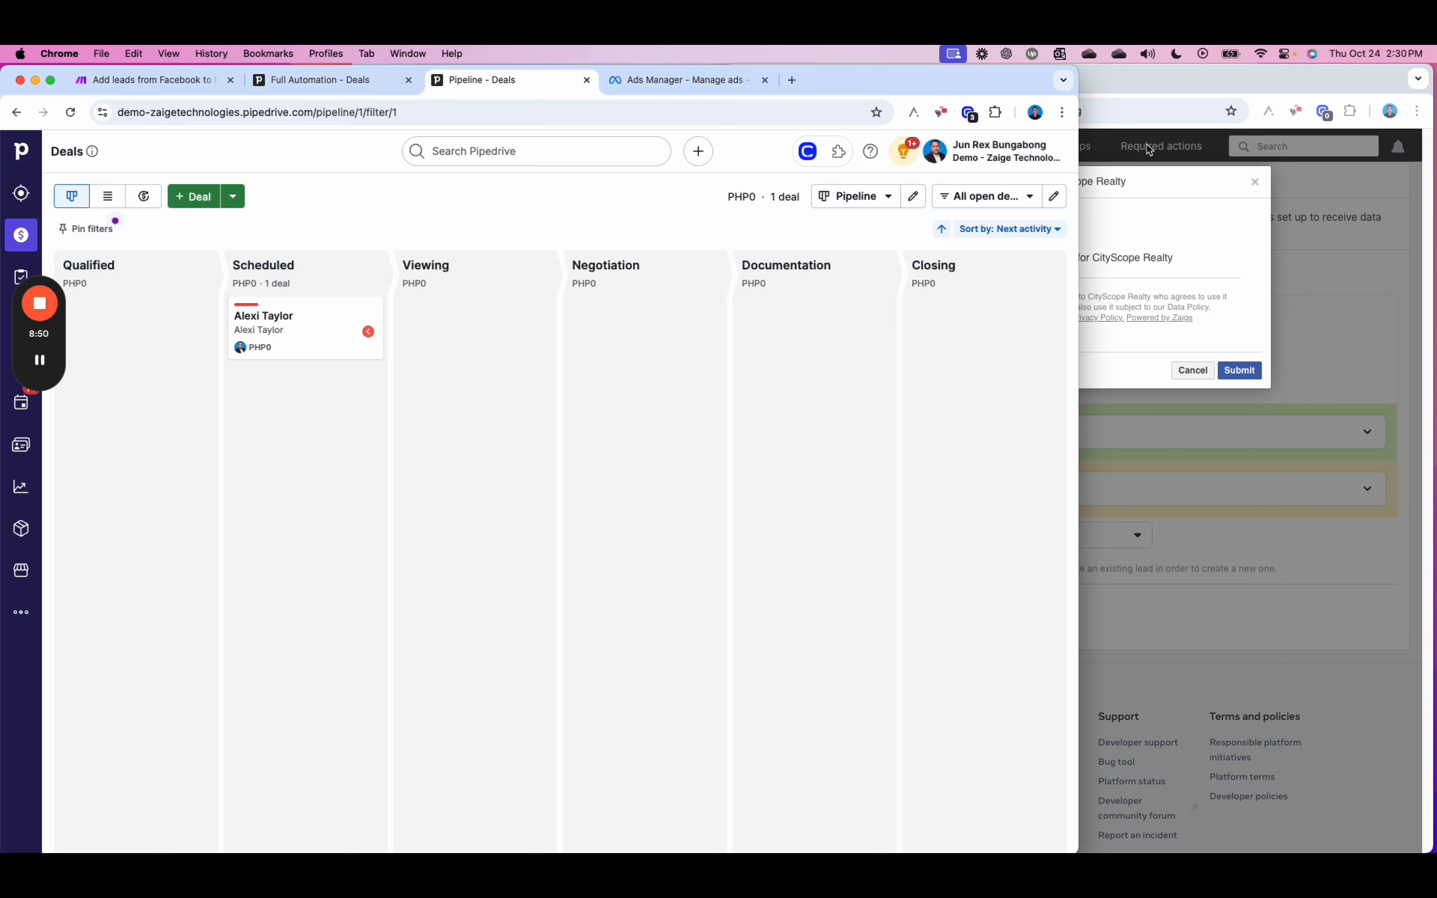
click(1183, 87)
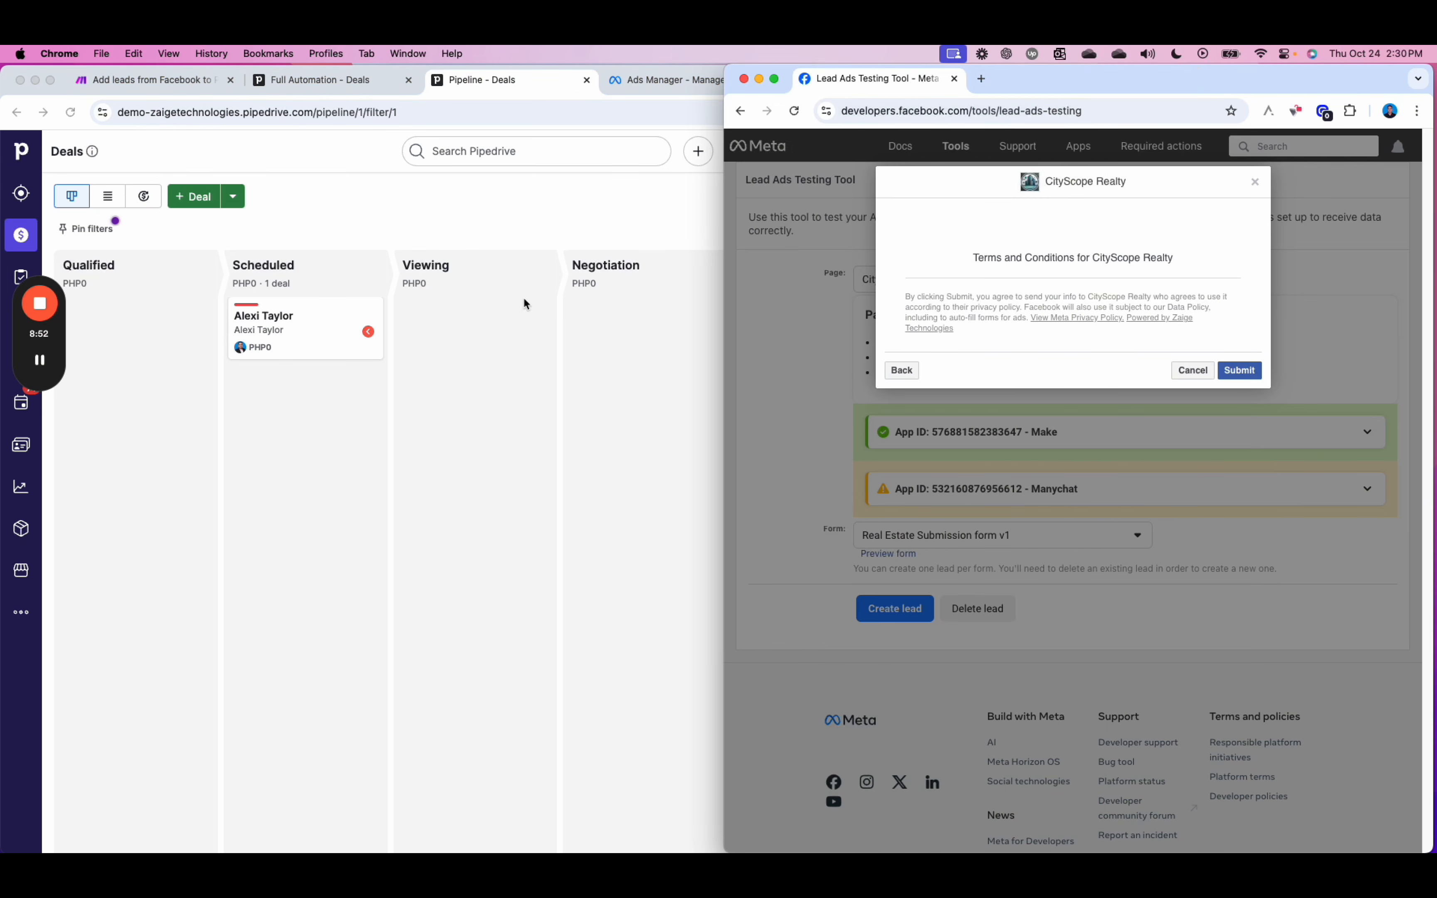
click(415, 223)
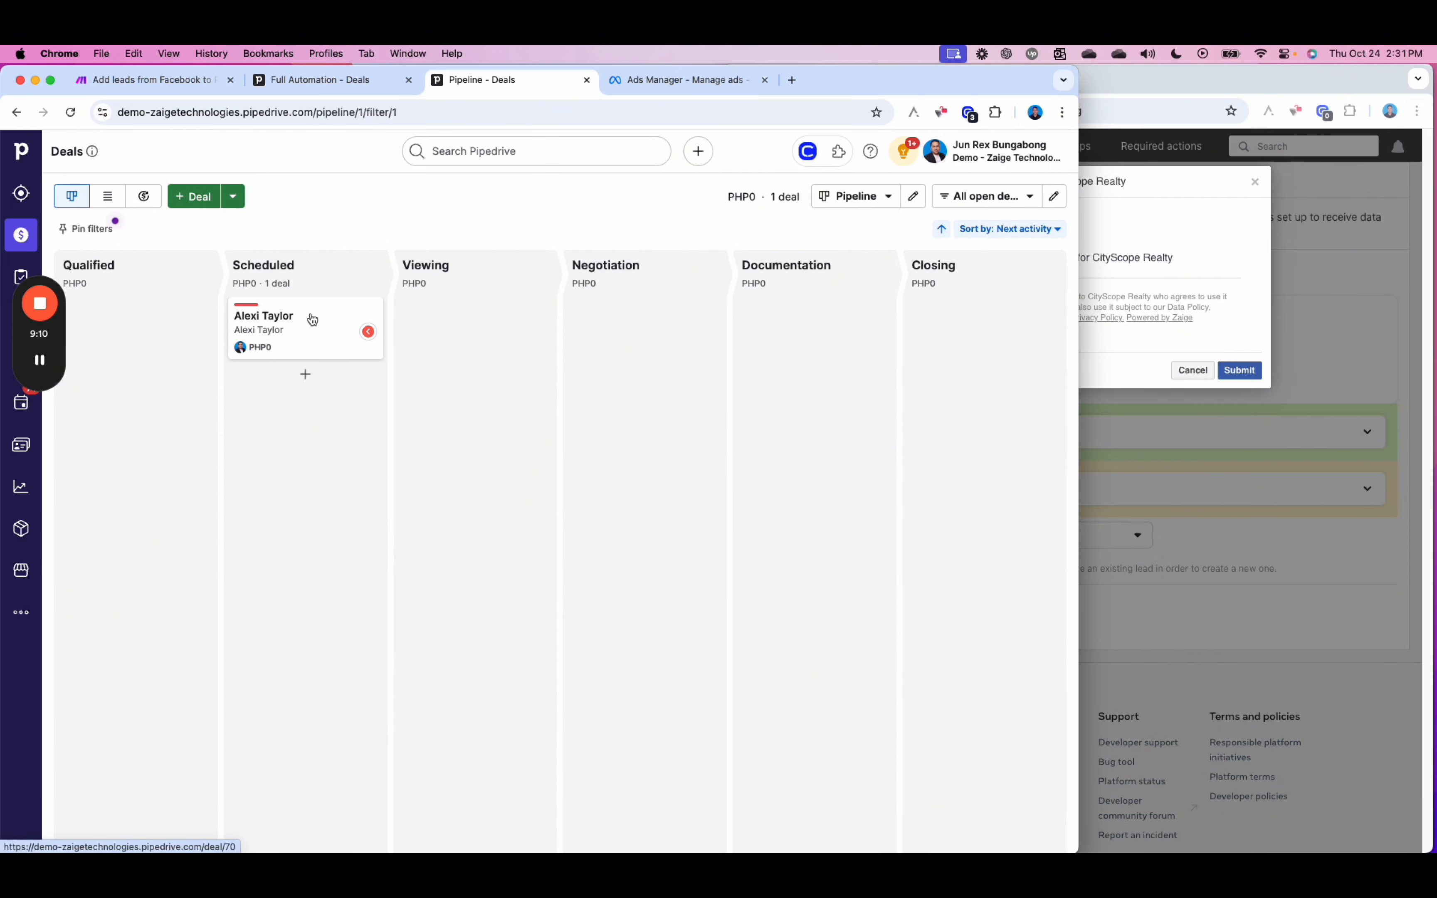
click(1139, 188)
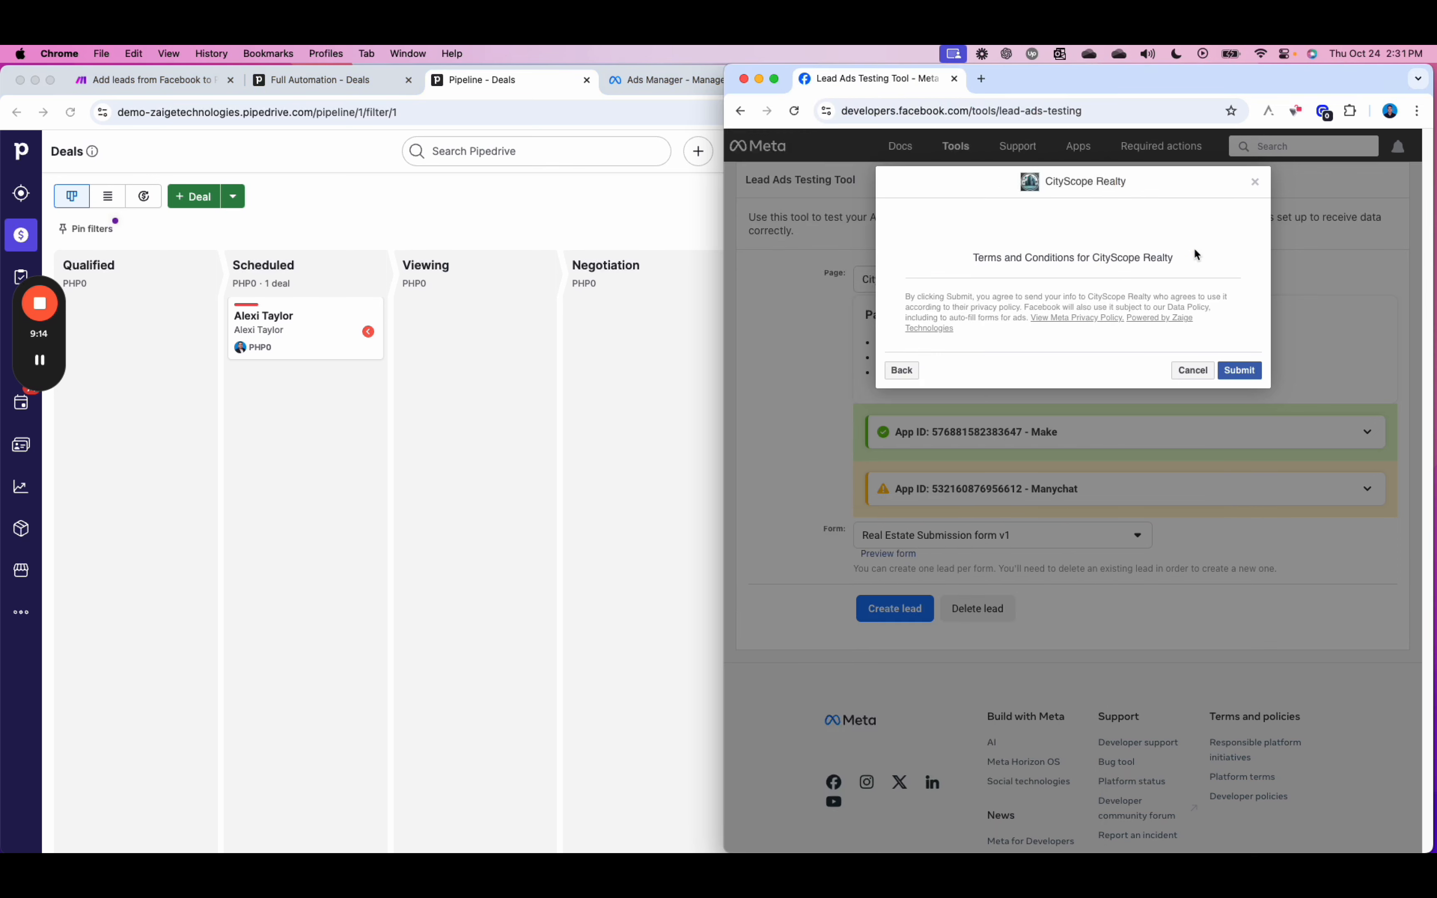
- Submit the test lead form and check the Qualified stage of the Pipedrive pipeline for the new deal
click(1246, 378)
click(372, 199)
drag(60, 339, 48, 699)
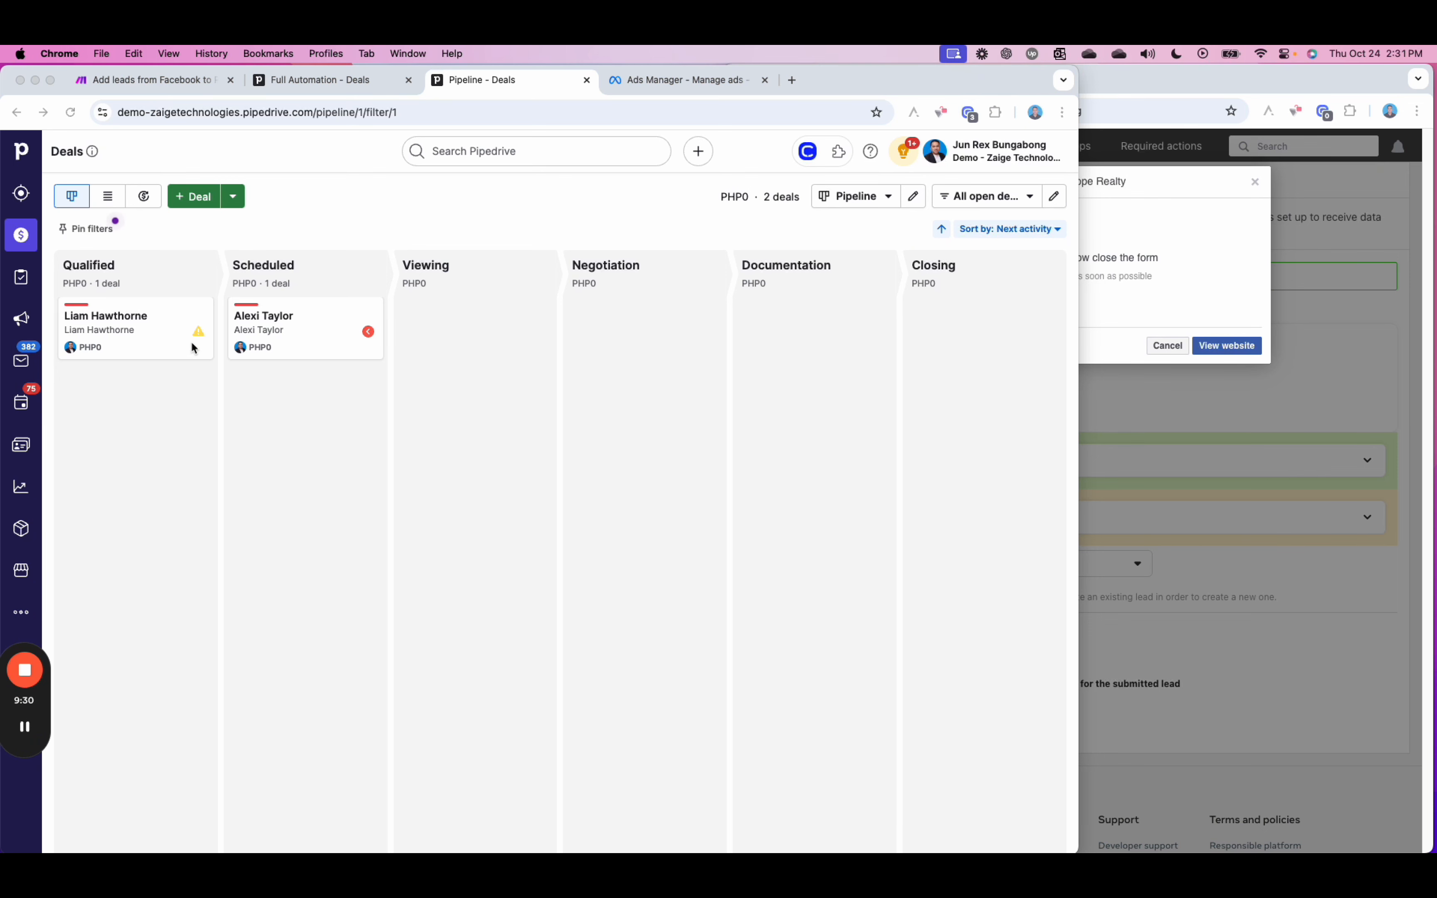
click(296, 202)
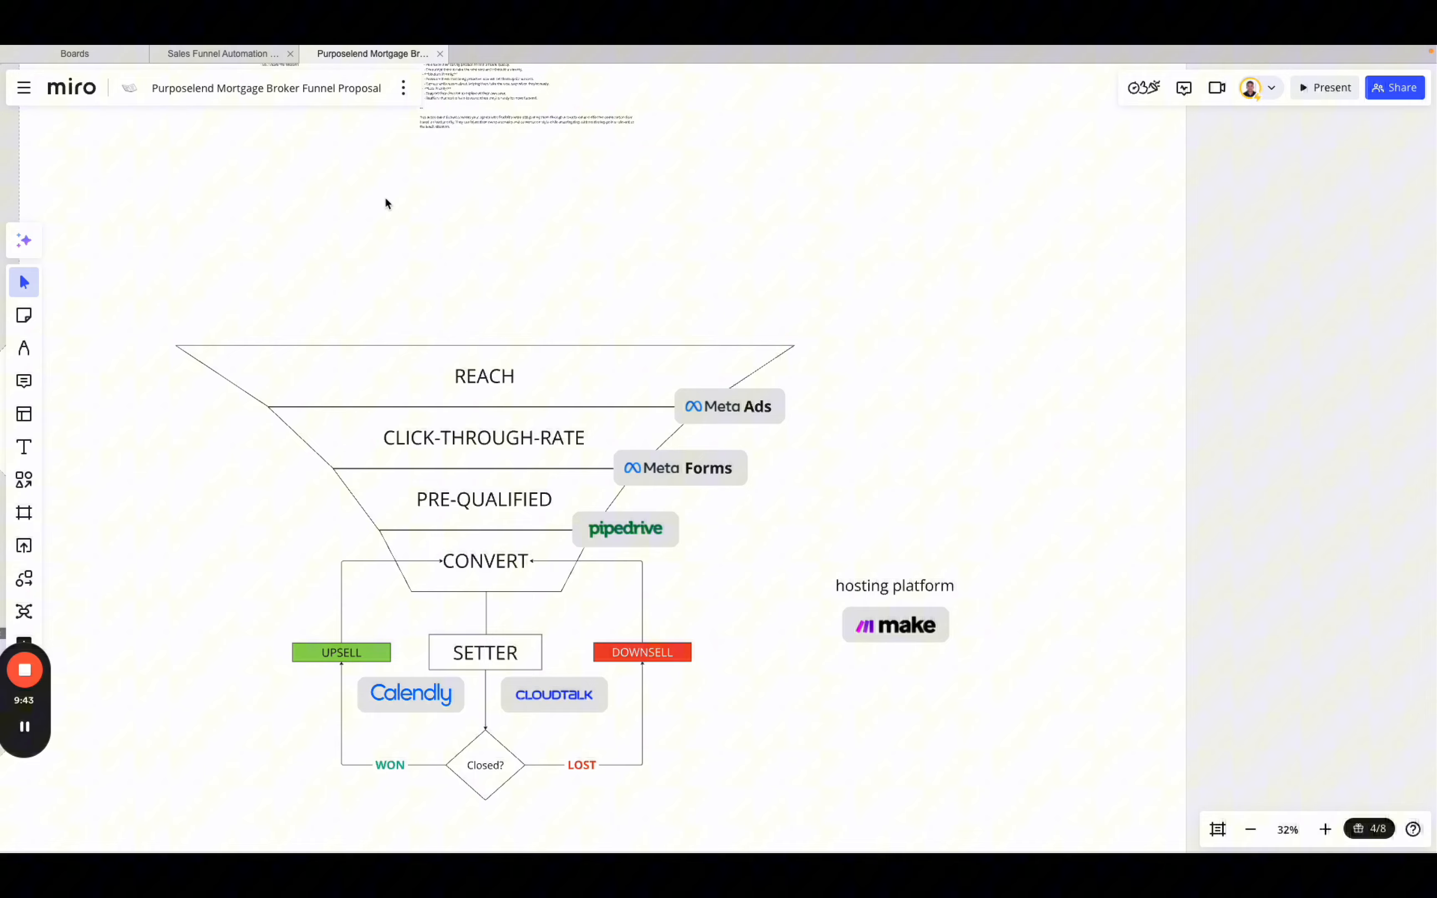
- Switch to the Sales Funnel Automation (Advance) board in Miro and examine the finance-readiness and timeline priority branches
click(225, 54)
scroll(645, 554, up, 5)
scroll(599, 601, up, 3)
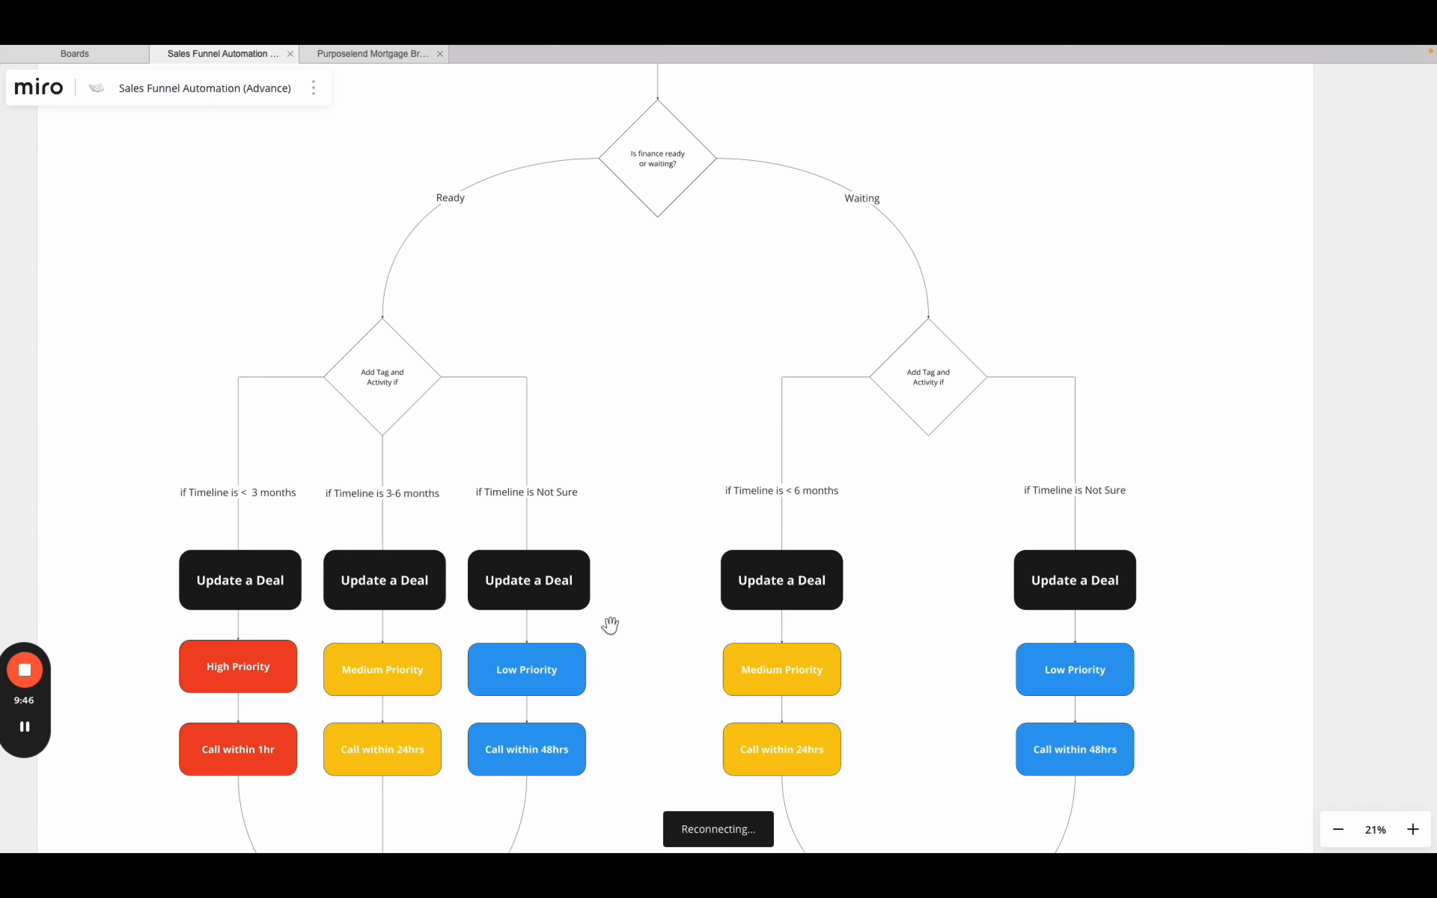
scroll(493, 386, down, 5)
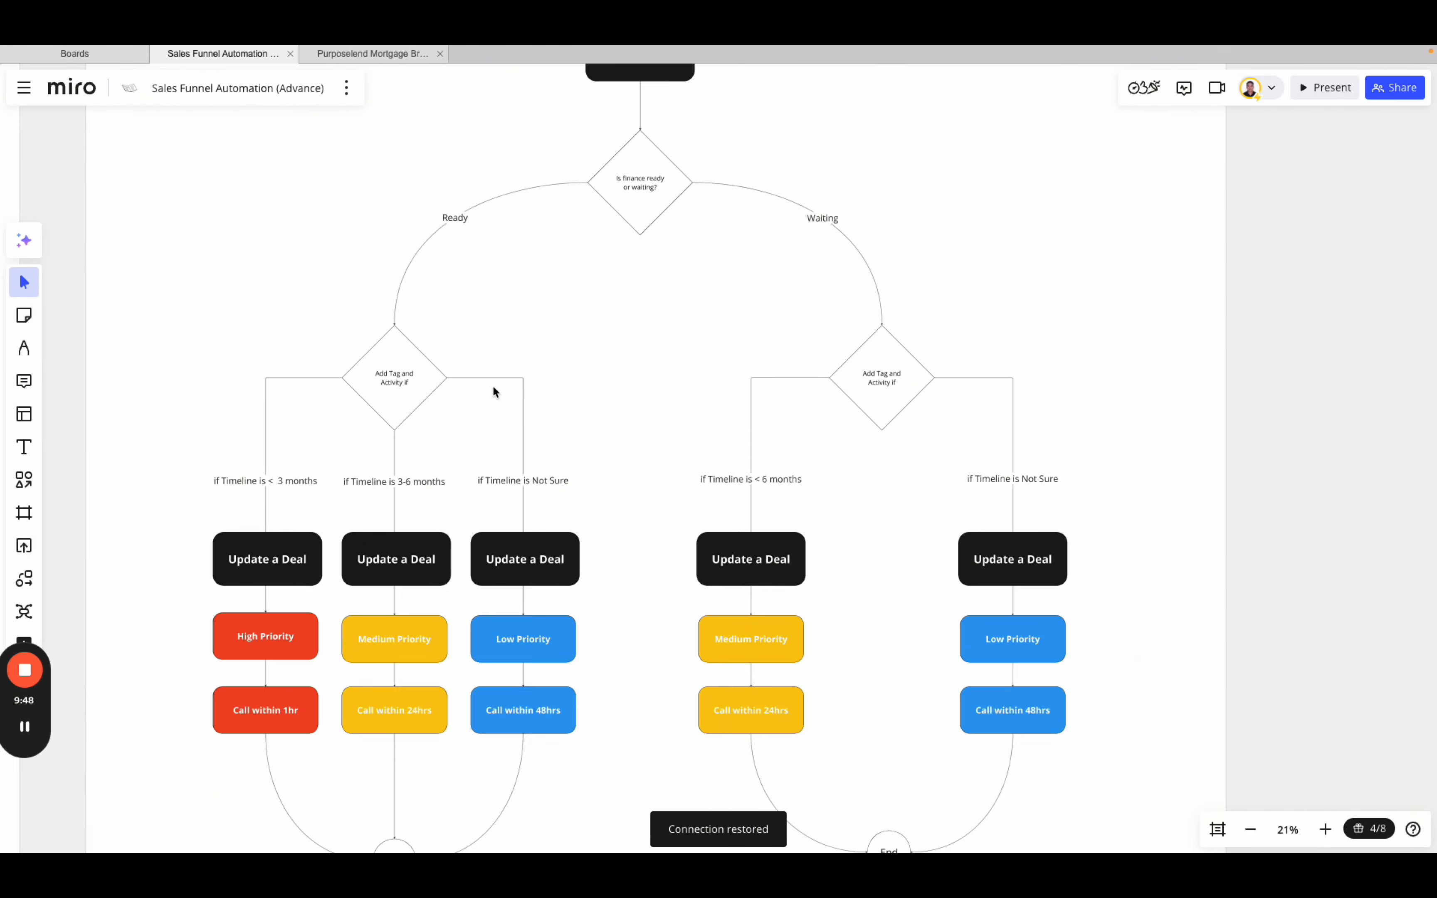
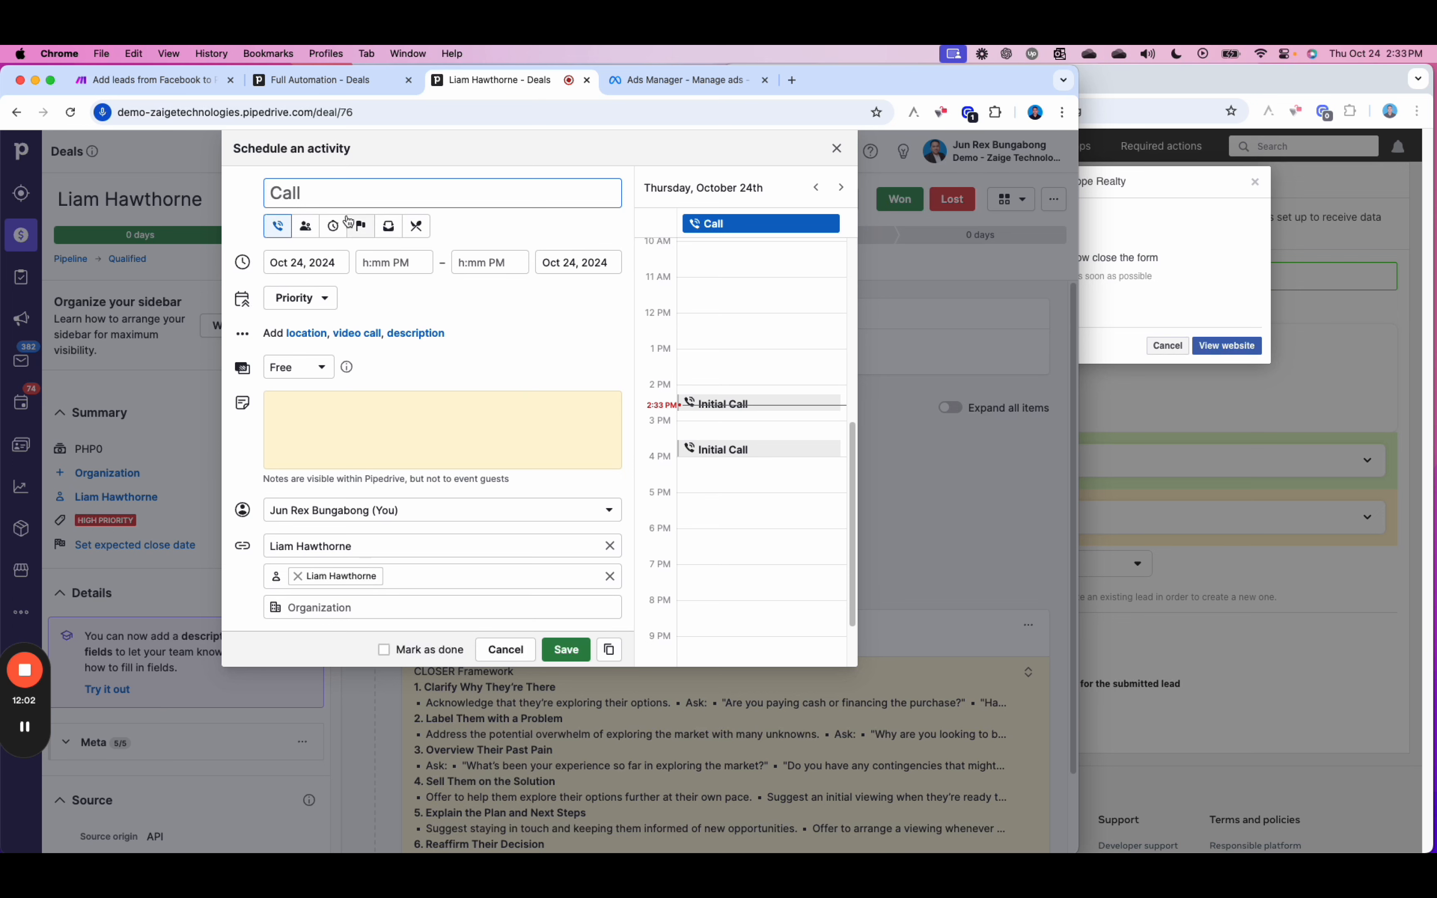
- Schedule a meeting activity titled "Virtual appointment" on the open deal for Oct 25, 2024 at 2:45 PM and save it
click(307, 226)
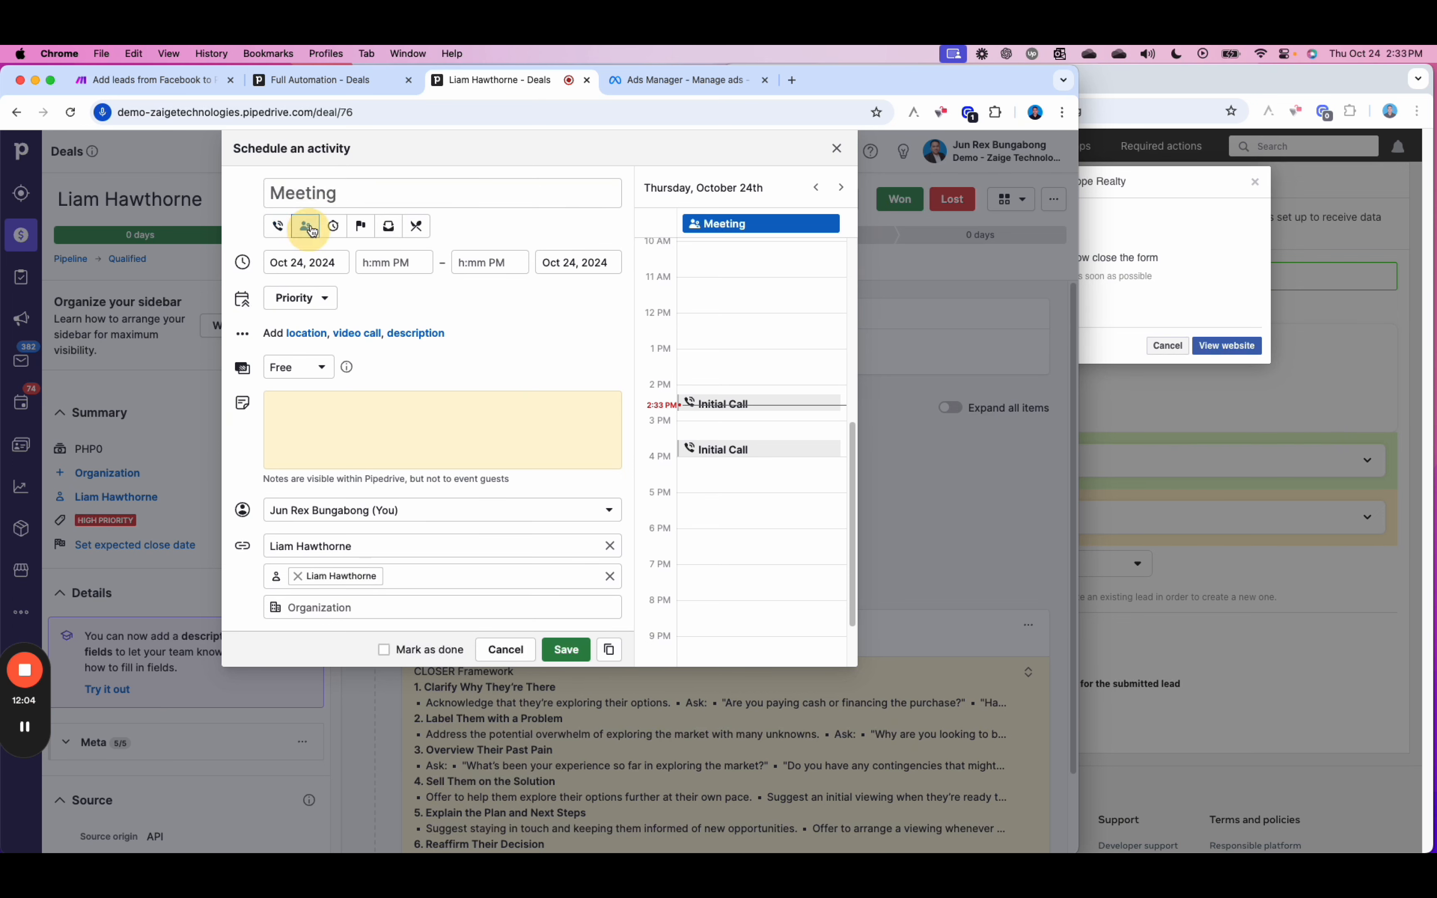
double_click(321, 194)
text(Vir)
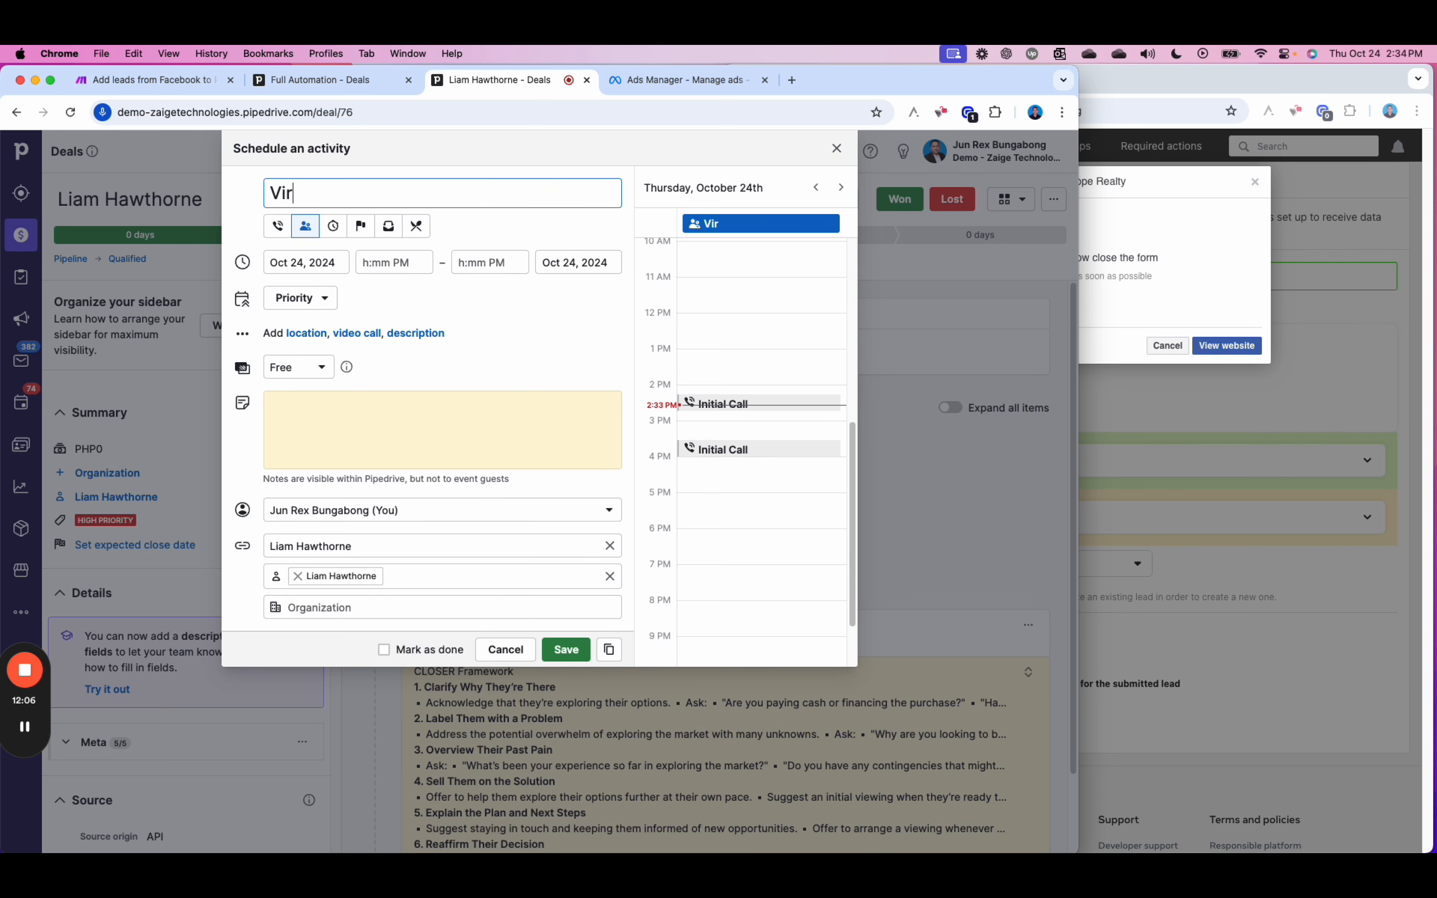
text(tual appoi)
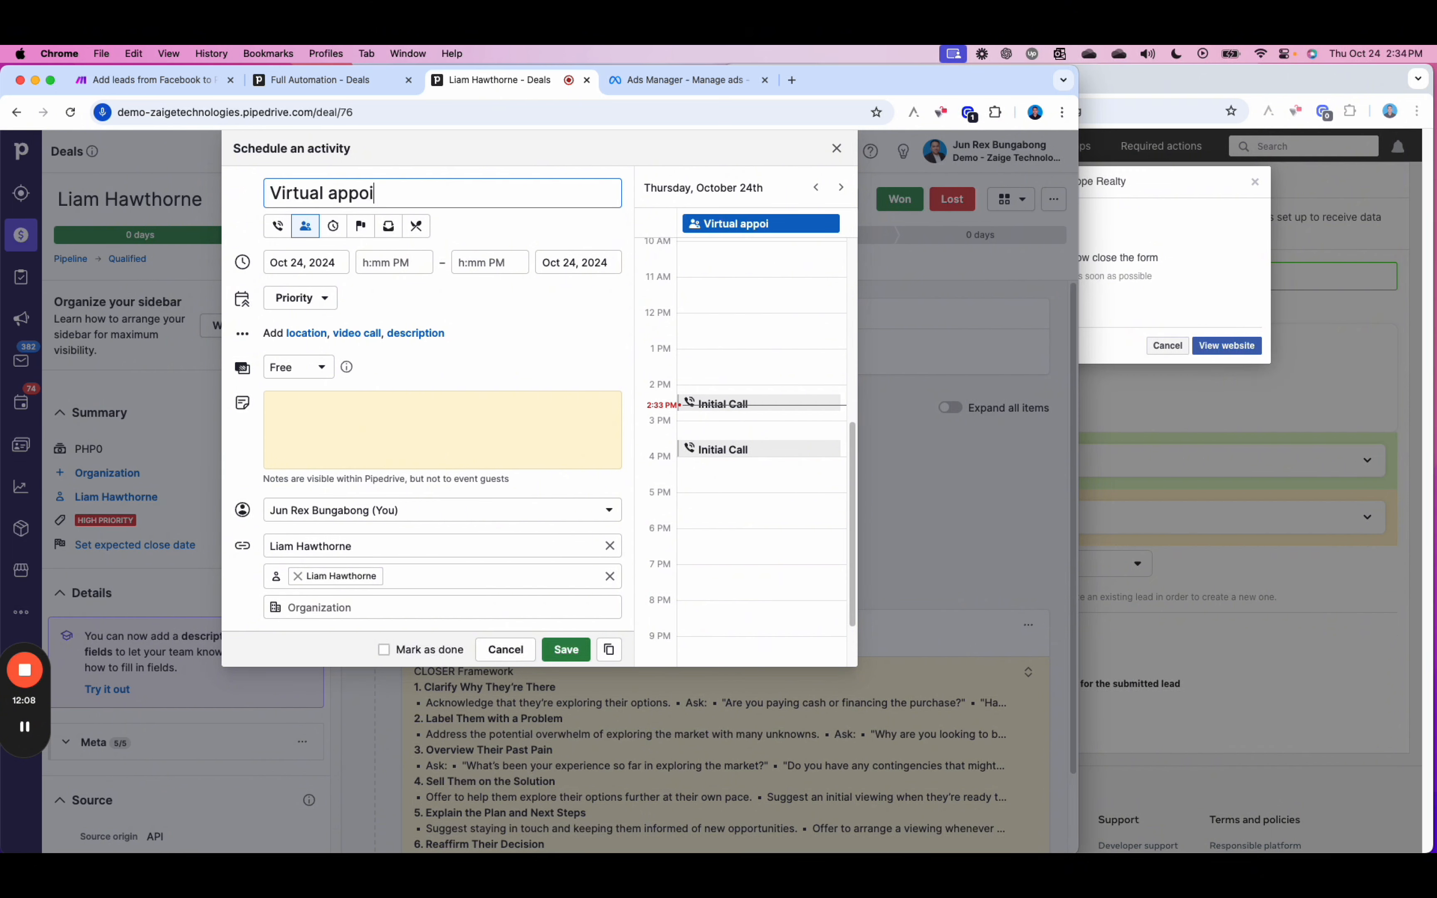
text(ntment)
click(386, 264)
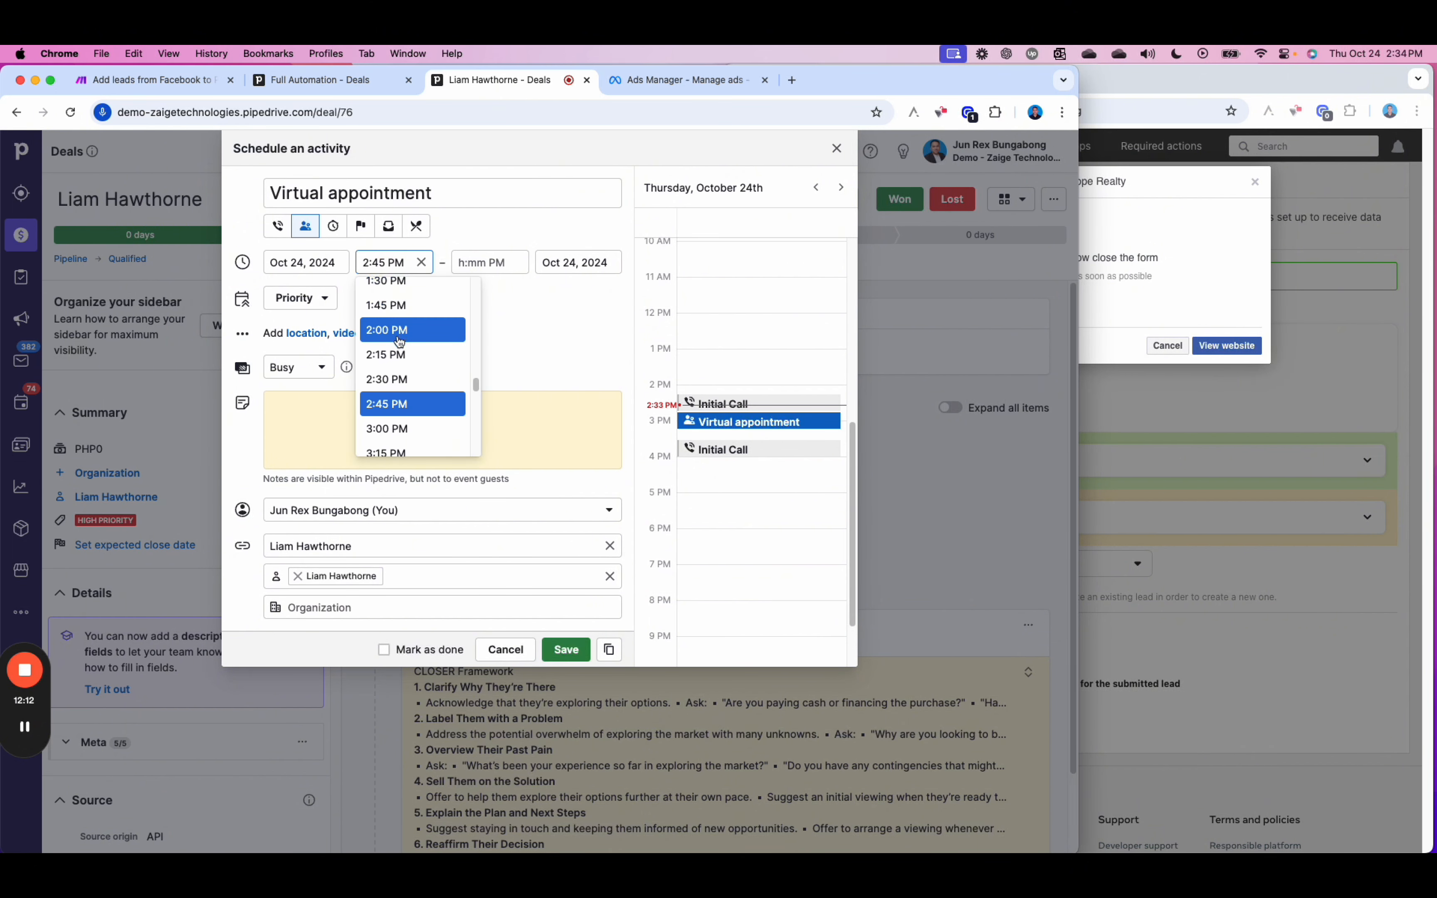
click(322, 261)
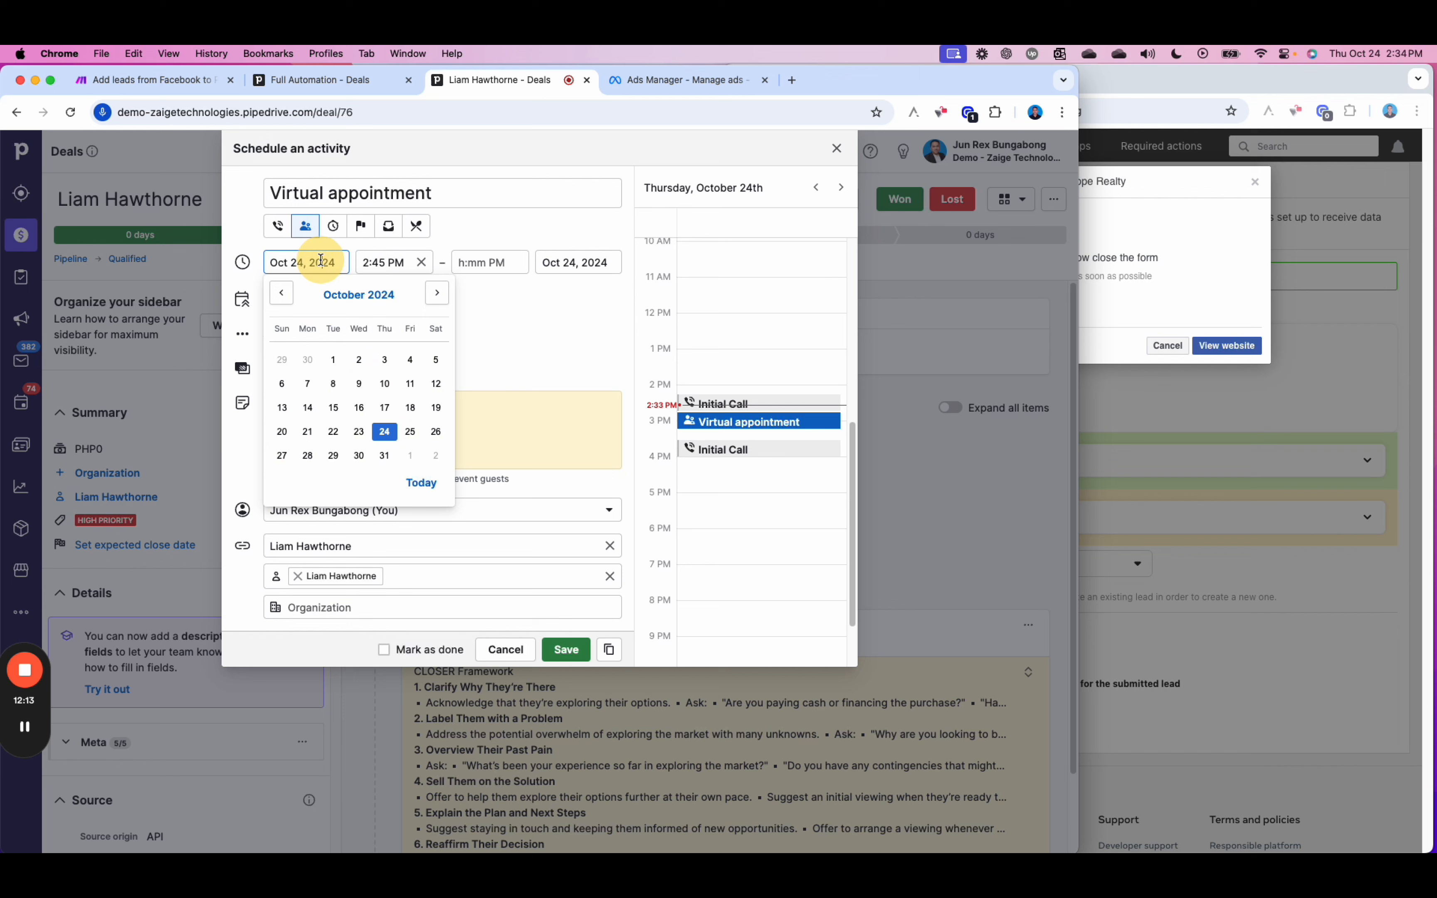
click(410, 432)
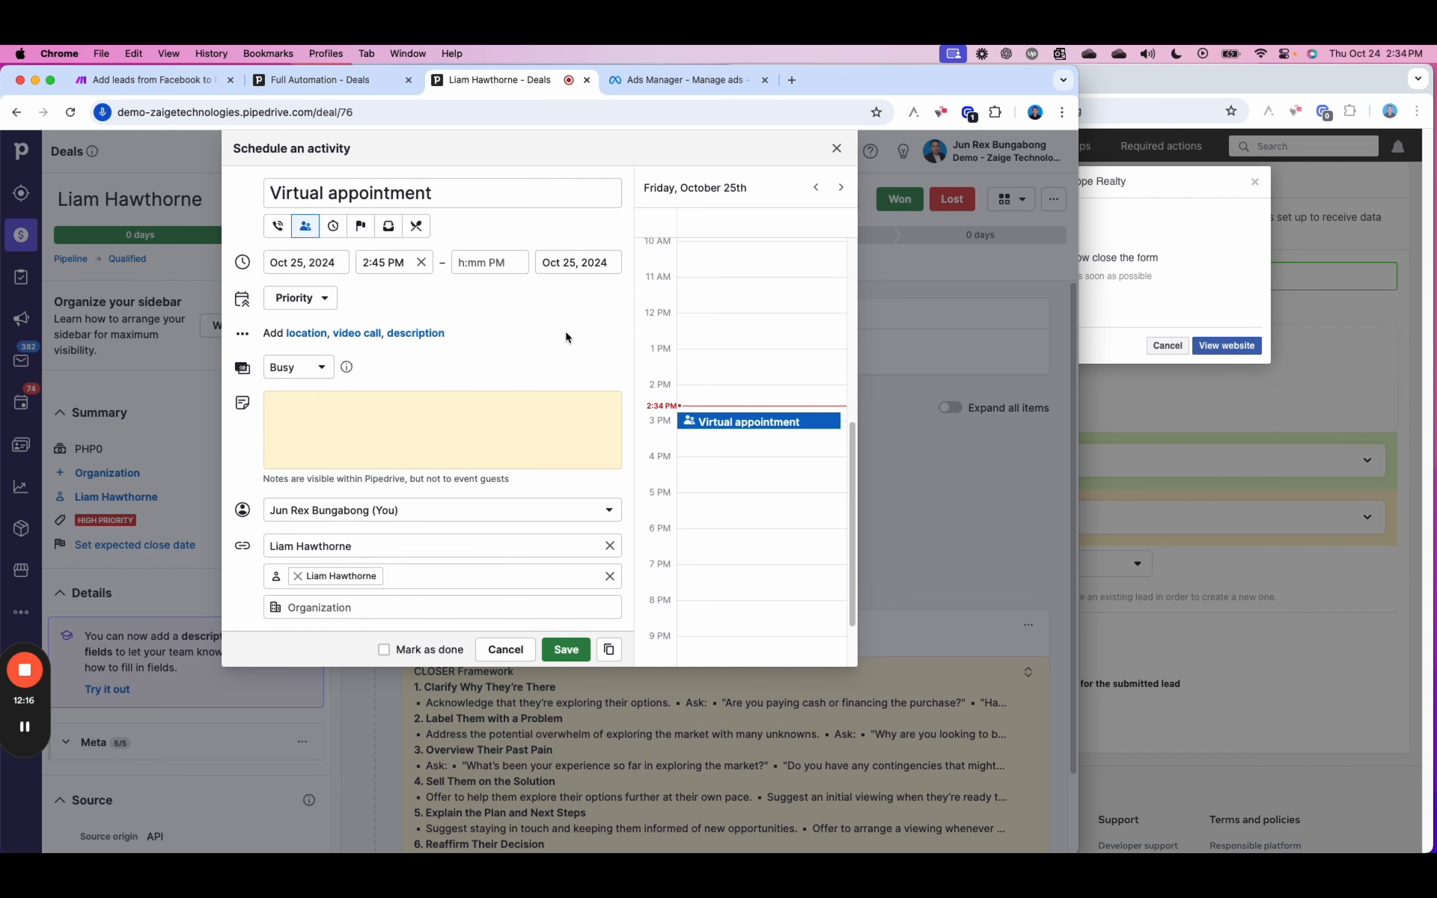
click(574, 649)
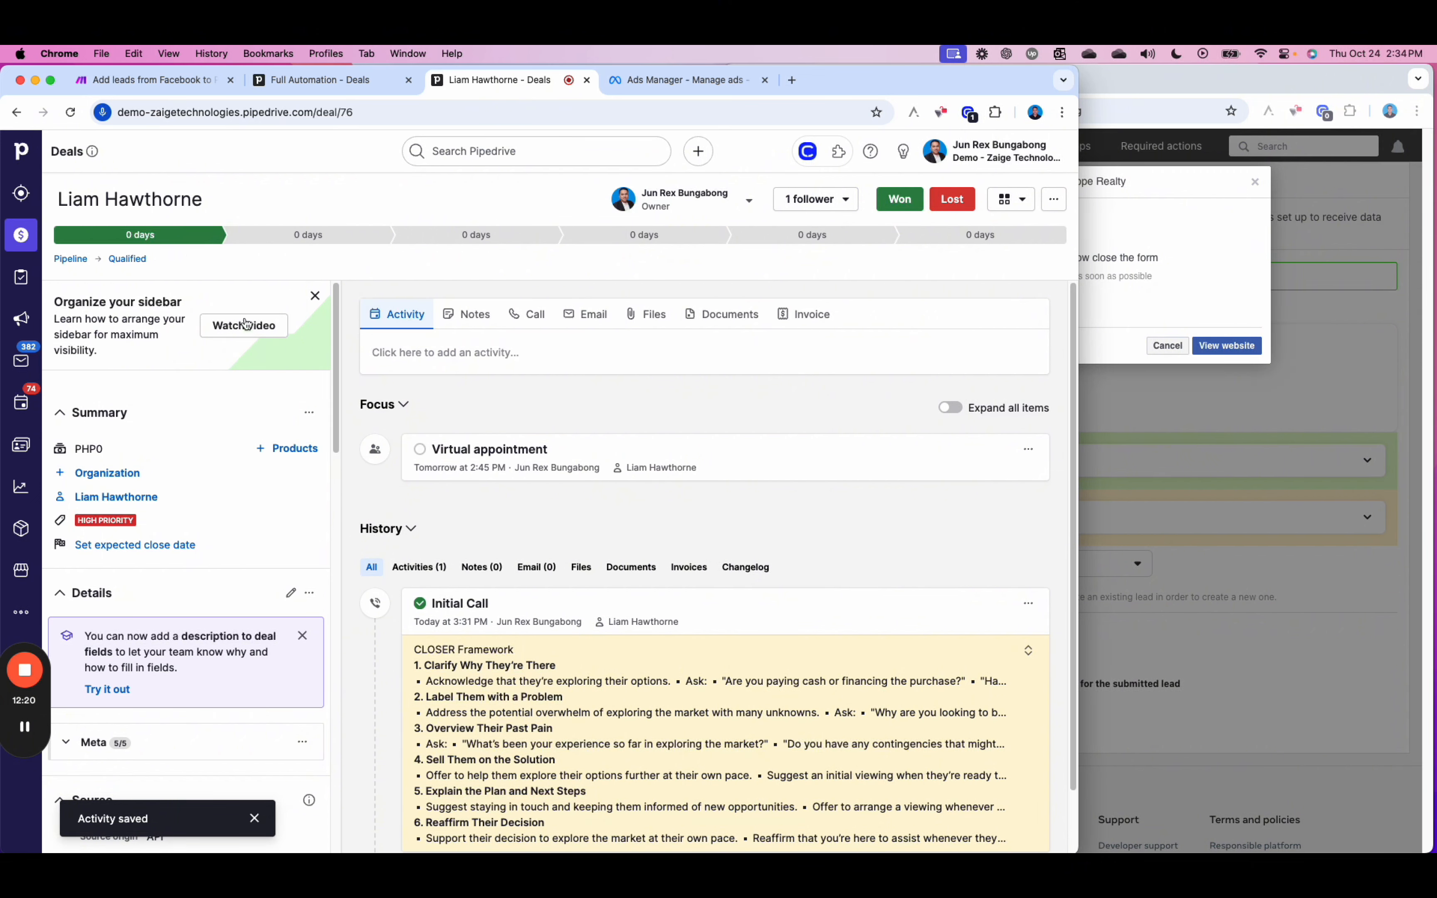
- Return to the deals pipeline, move the Qualified deal to the Scheduled stage and mark it as won
click(71, 259)
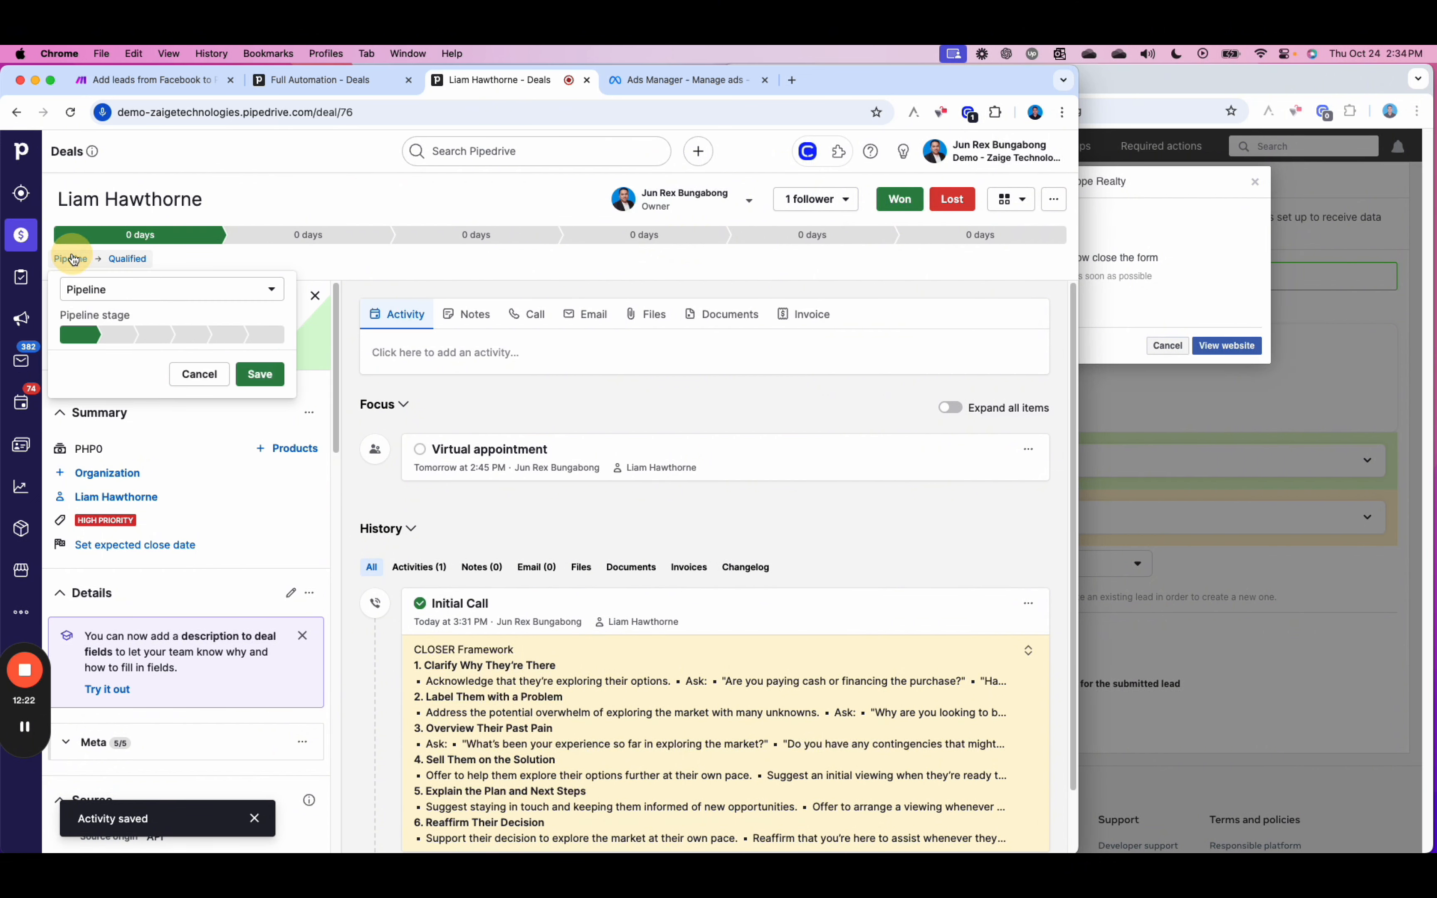
click(104, 248)
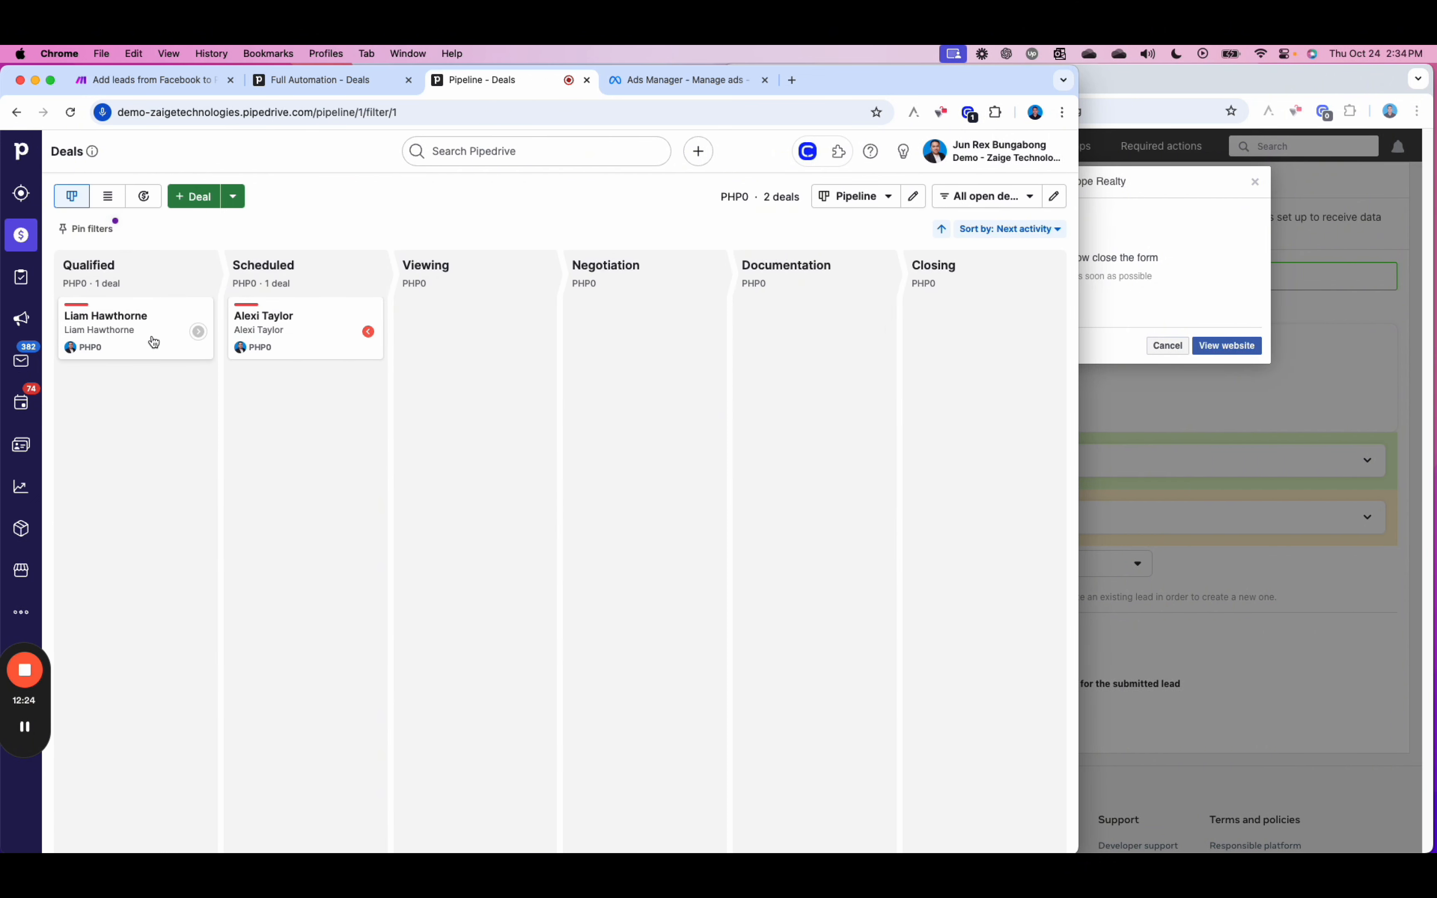
drag(160, 344, 326, 424)
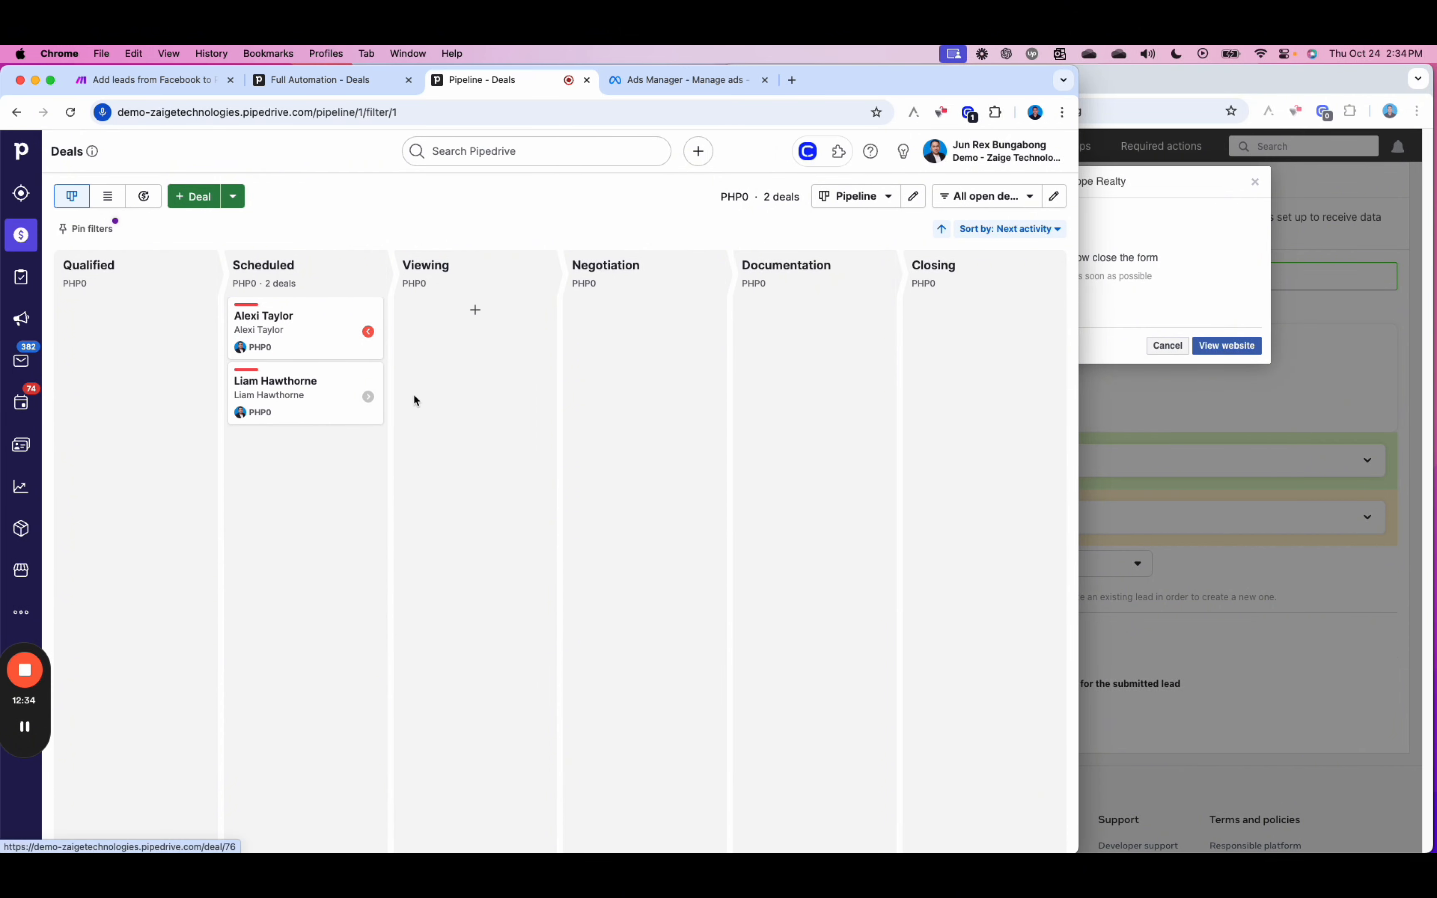
drag(323, 380, 721, 827)
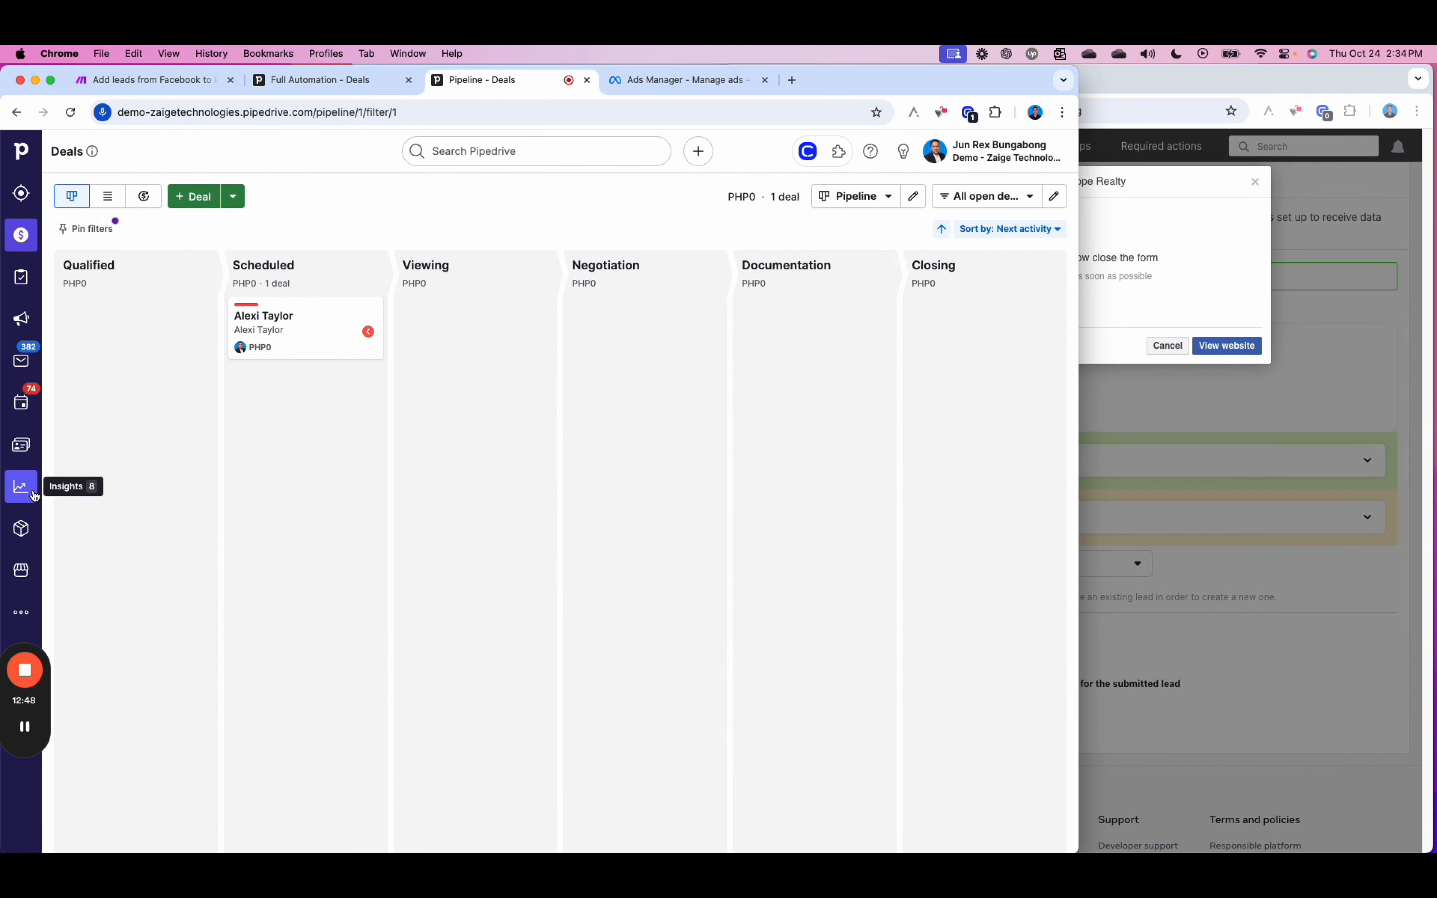
- Review the lead and deal conversion charts on the Insights dashboard and return to the deals pipeline
click(16, 491)
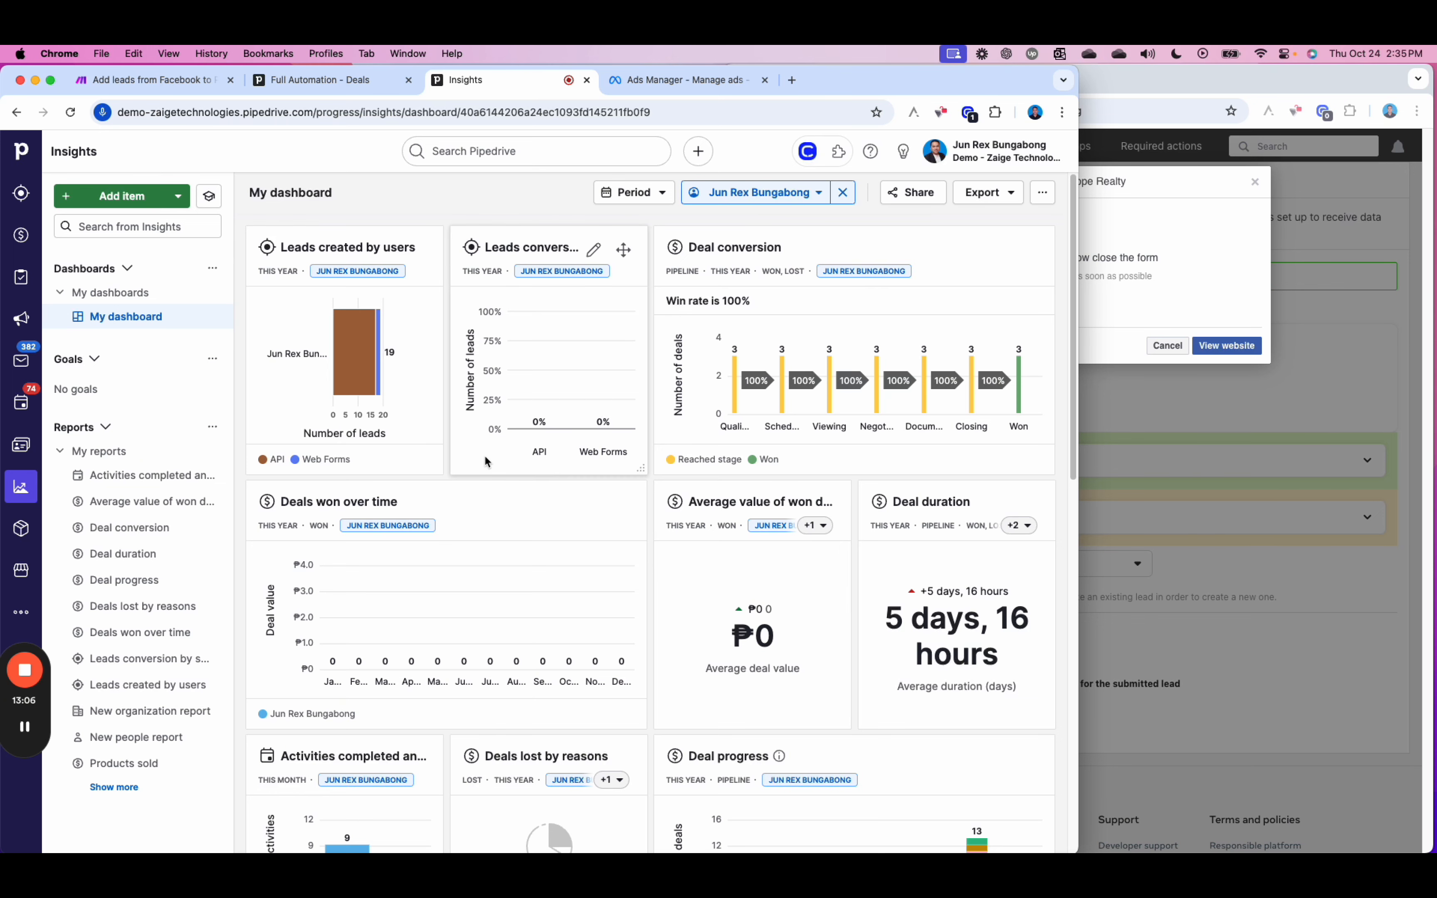
click(21, 236)
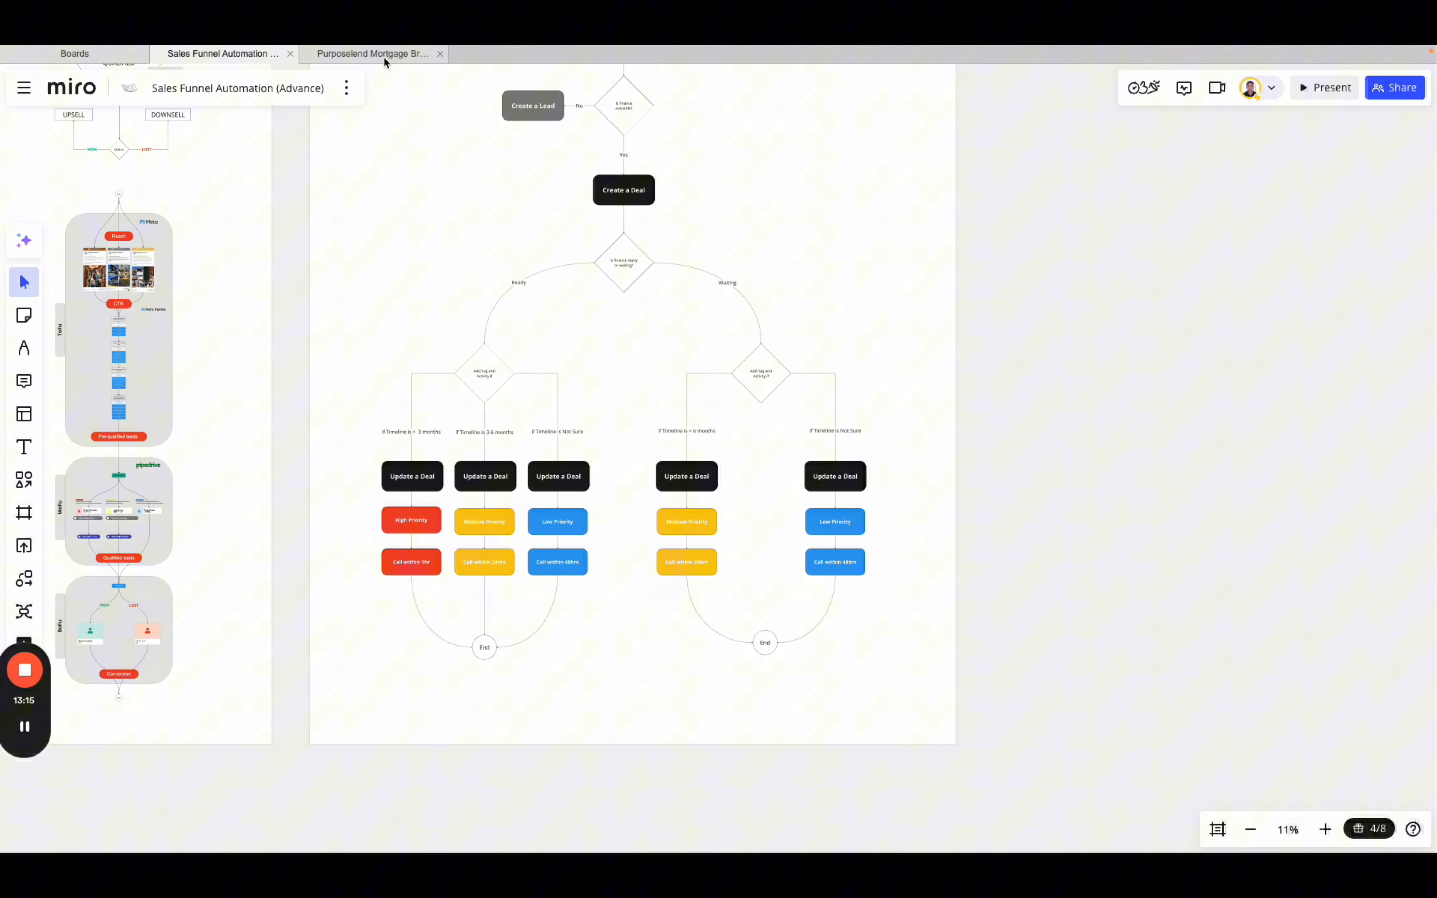
- Switch to the Purposelend Mortgage Broker Funnel Proposal board in Miro and examine the Calendly and CloudTalk tools around the Setter stage
click(383, 55)
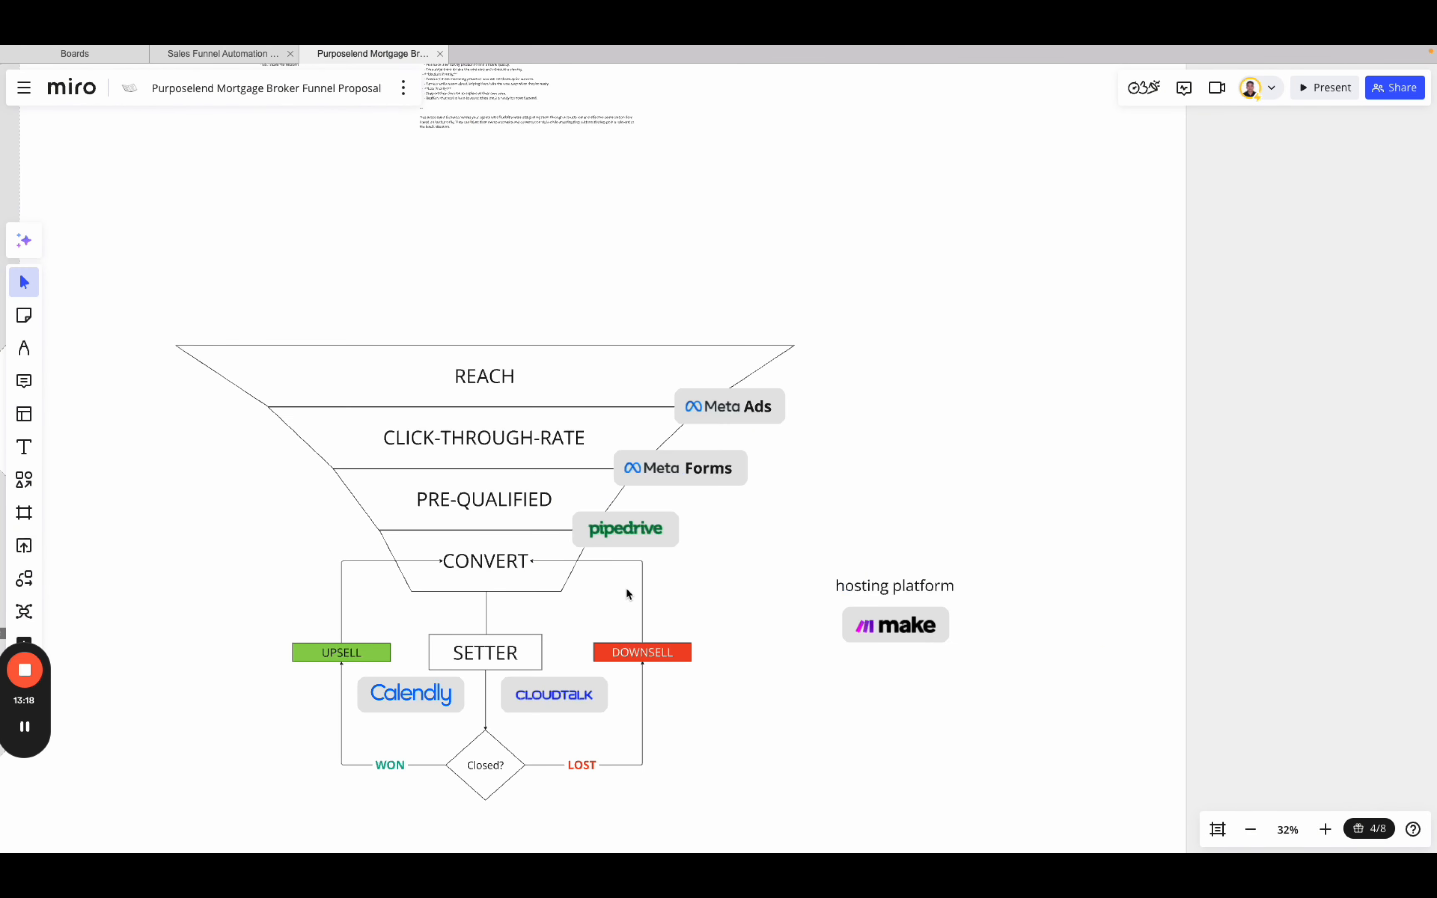
scroll(627, 593, down, 1)
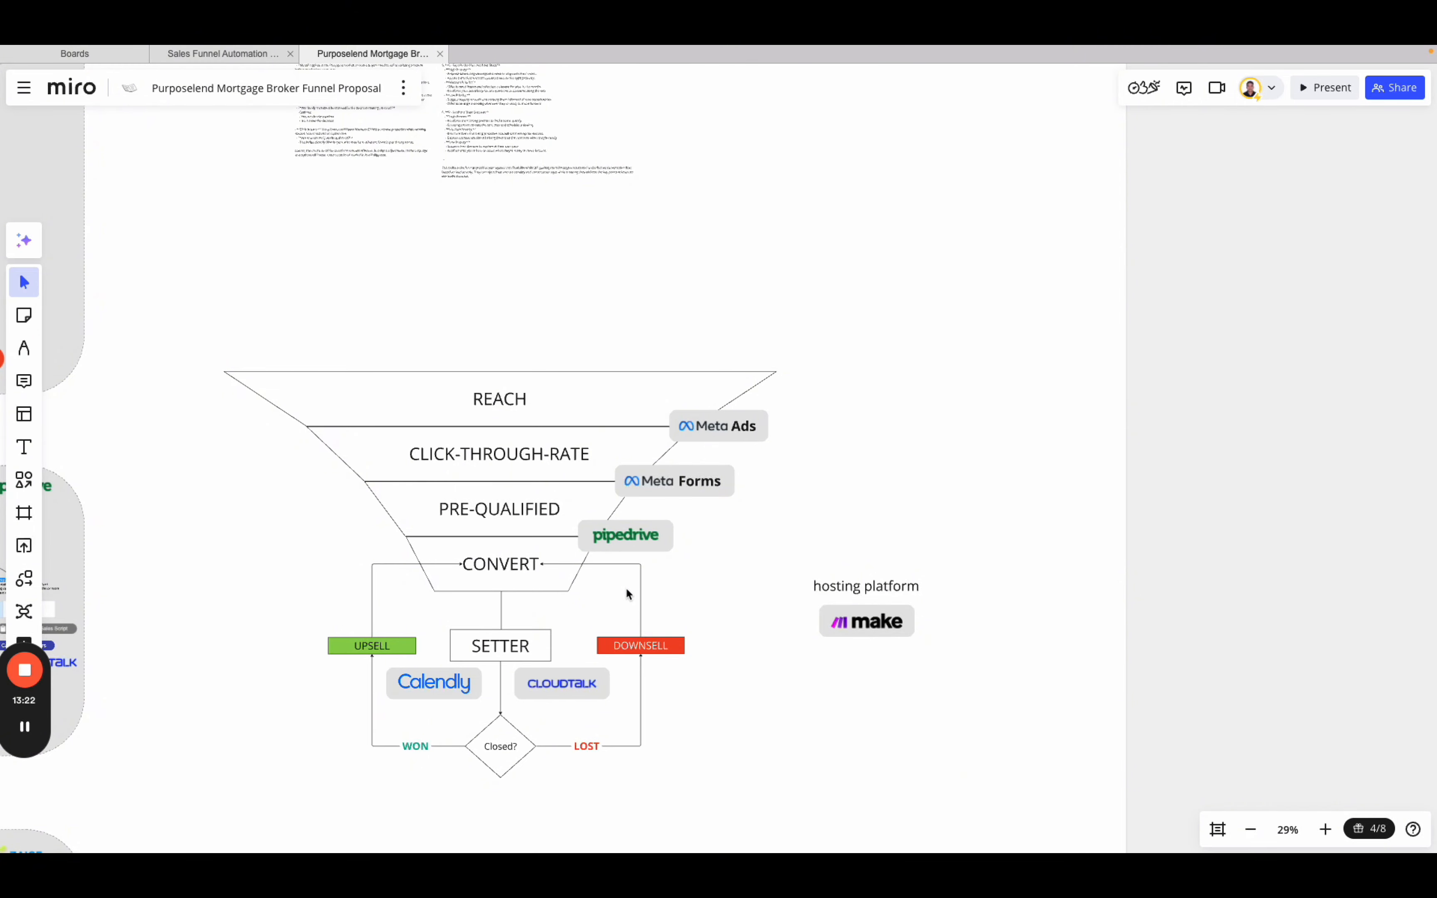
scroll(478, 690, up, 8)
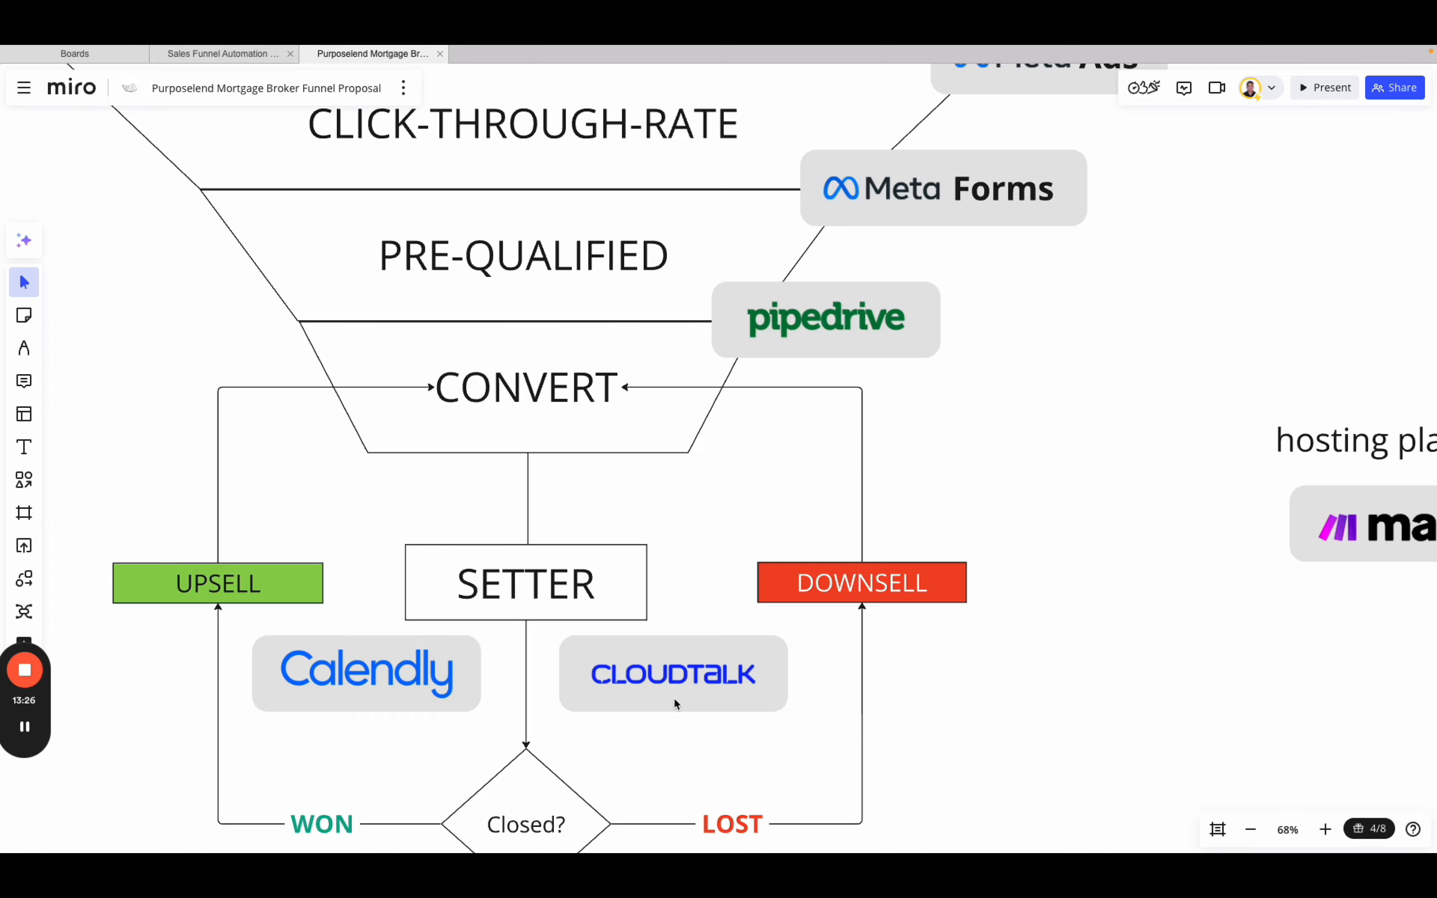
- Switch back to Pipedrive, open the Scheduled deal's call form and bring up the mirrored phone in LetsView beside it
key(super+Tab)
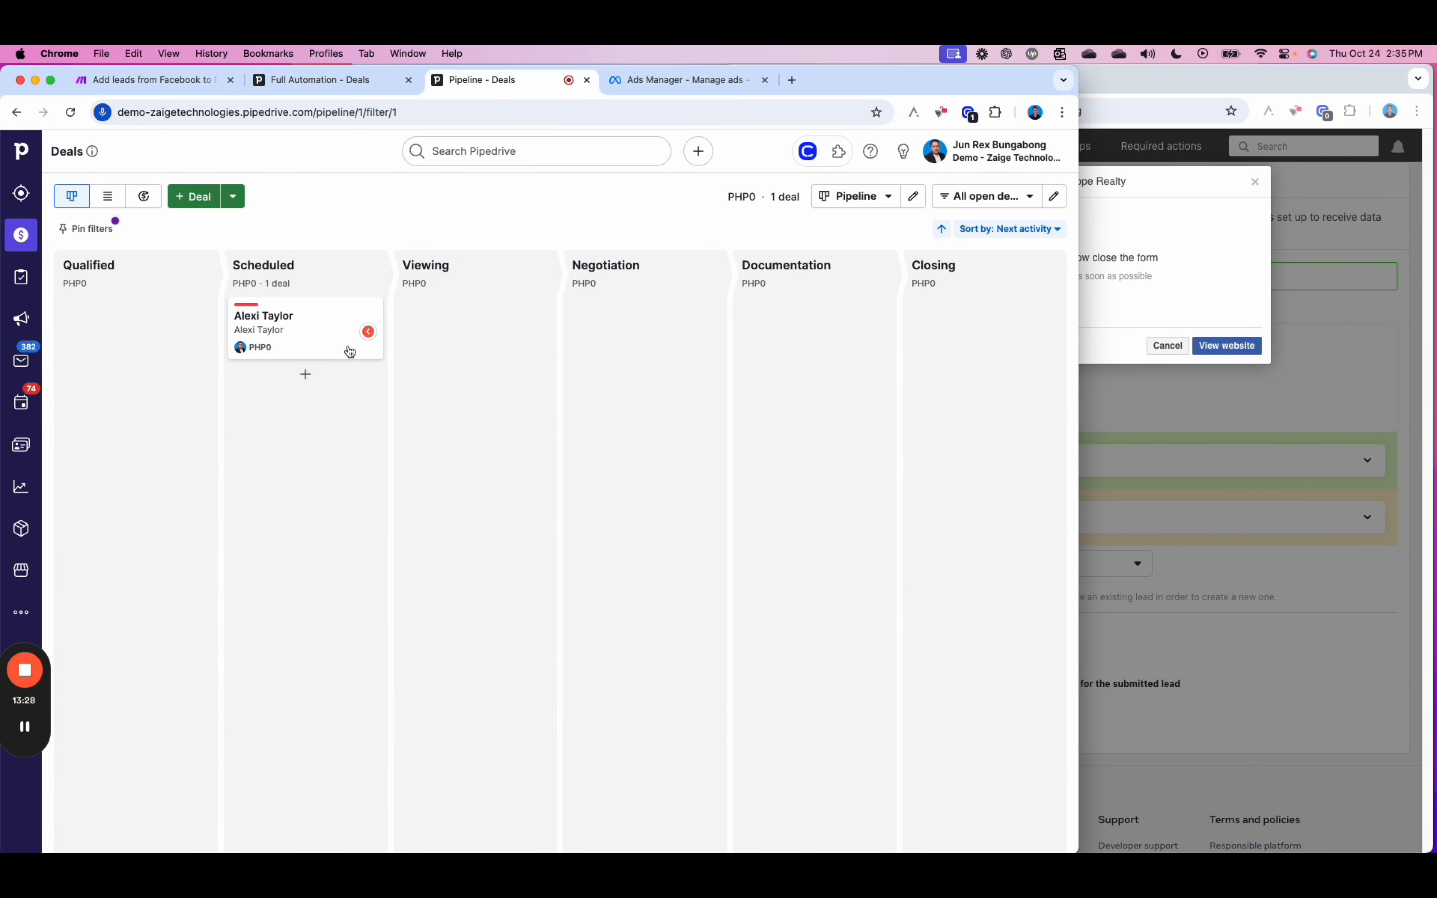
click(325, 321)
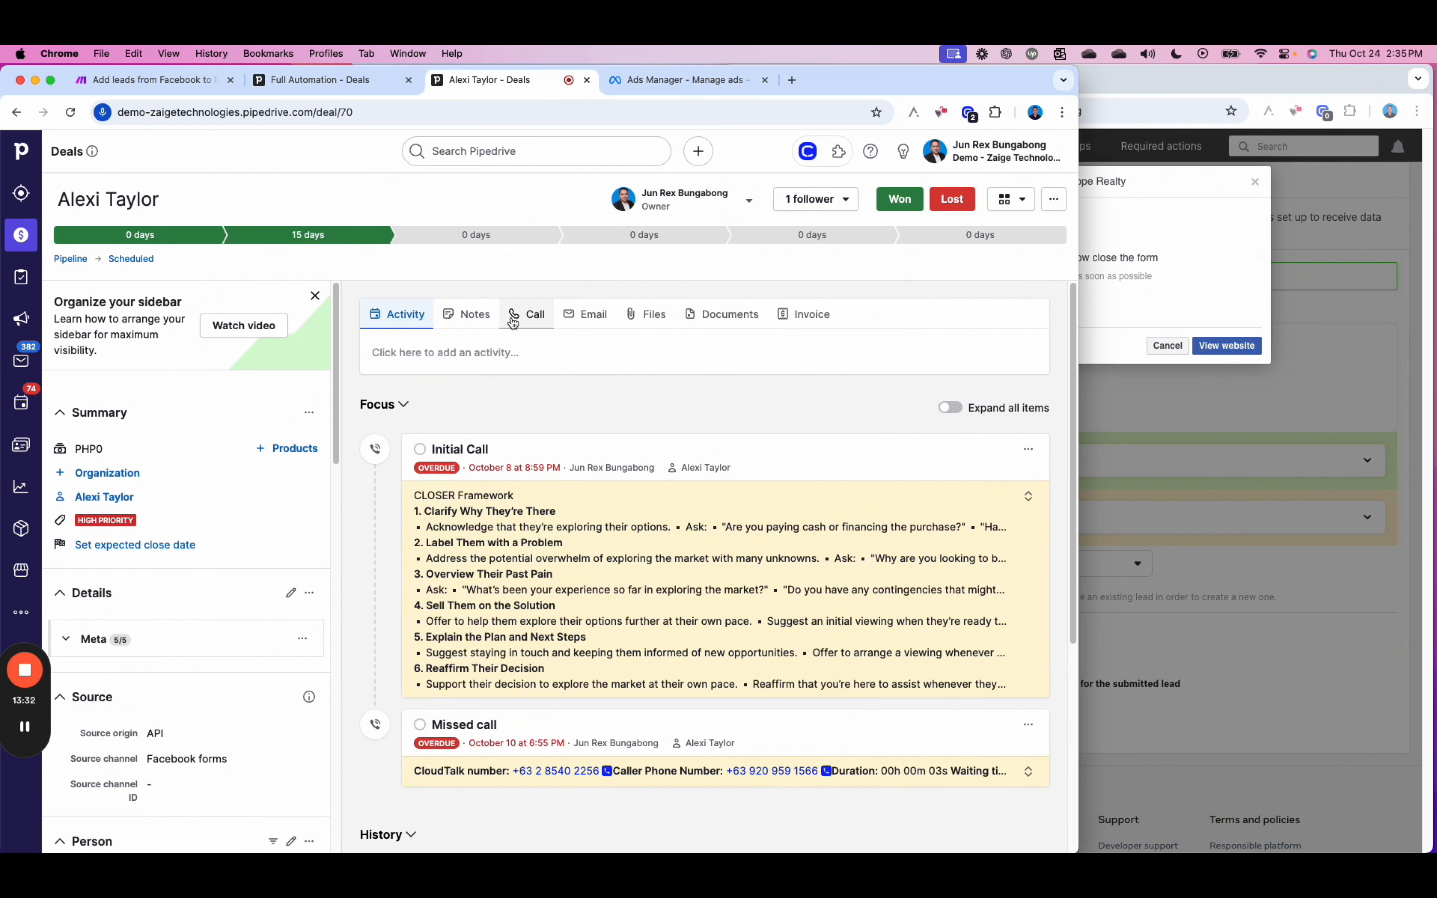
click(516, 320)
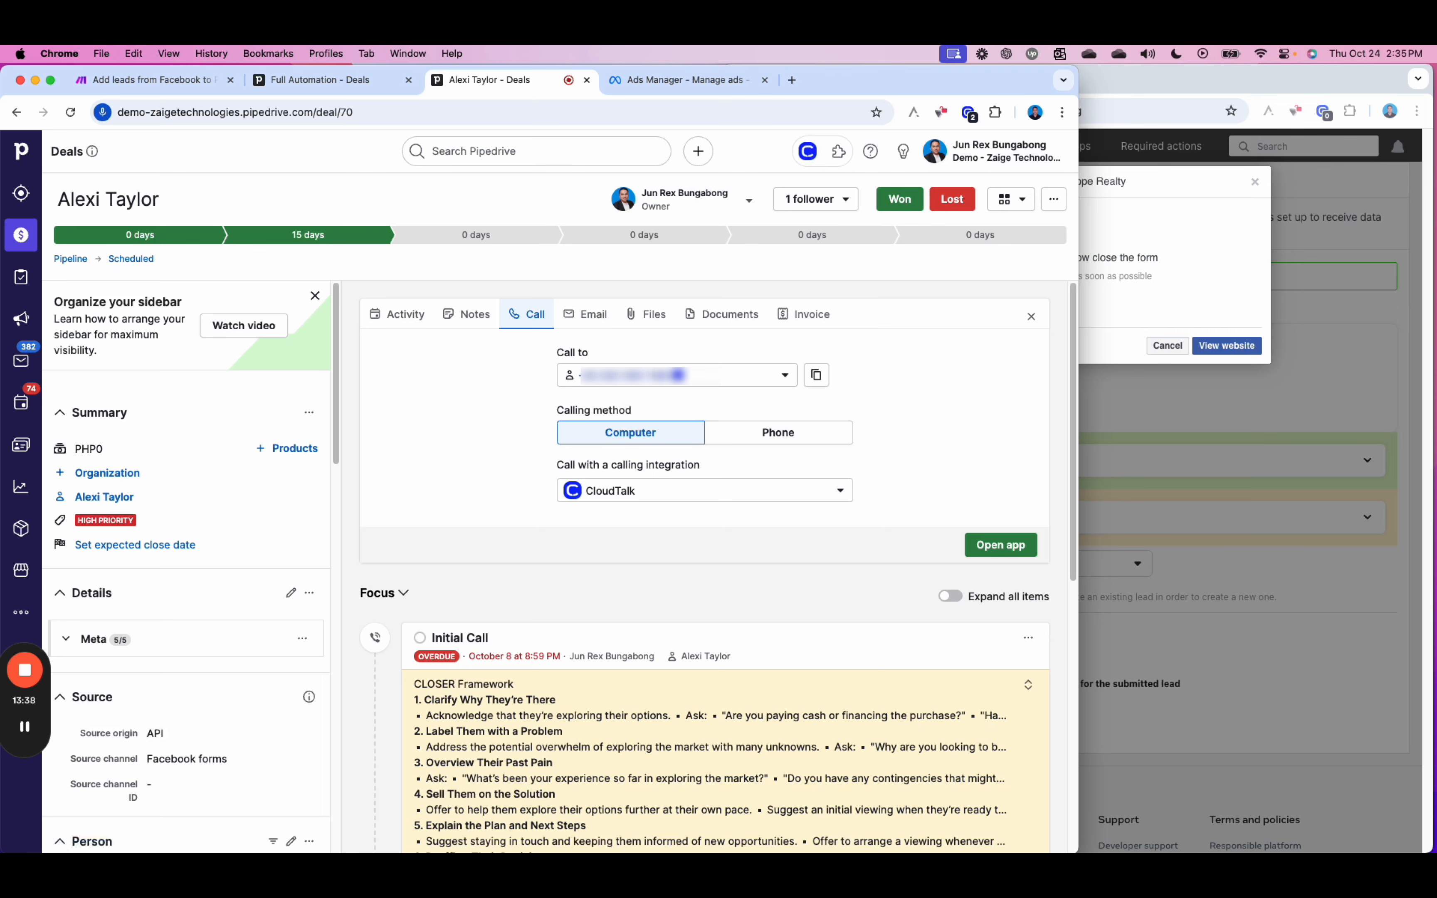
key(super+Tab)
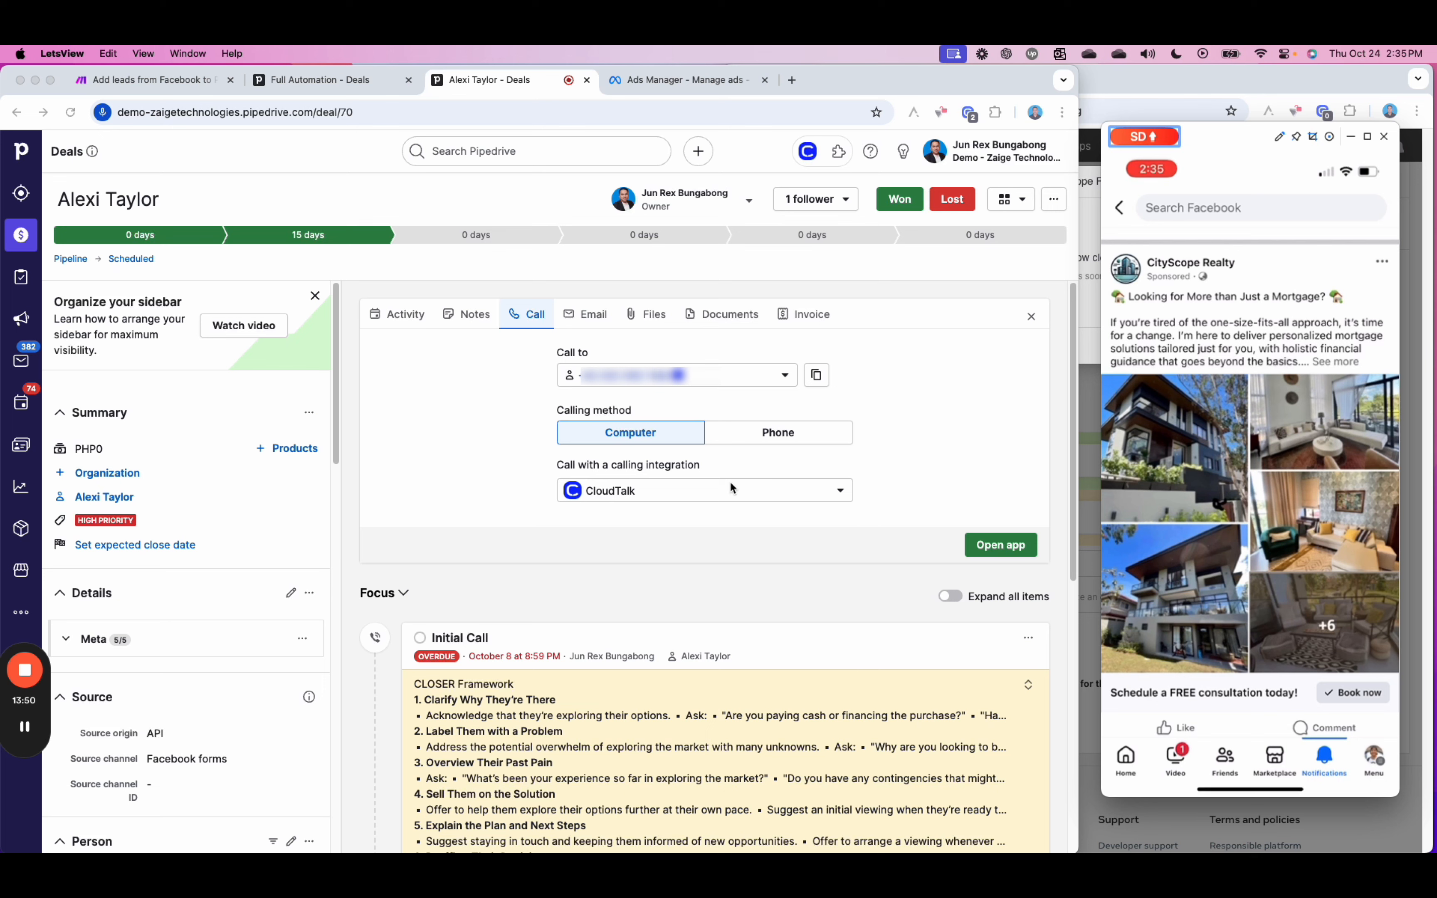
click(971, 482)
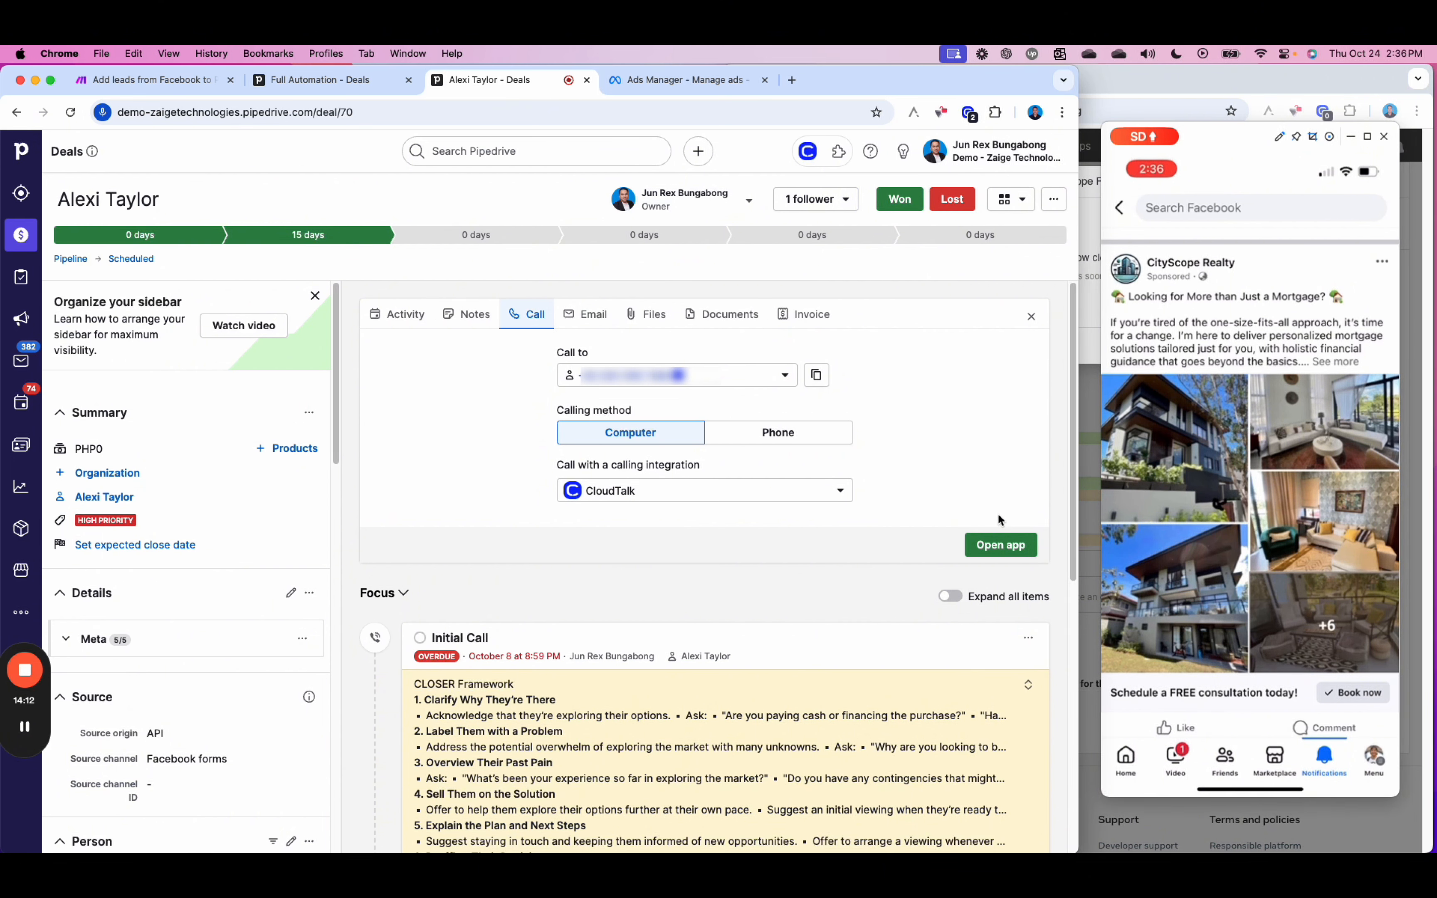
- Place a CloudTalk call to the deal's contact with the dialer moved clear of the call form, hang up and close the dialer
click(1003, 545)
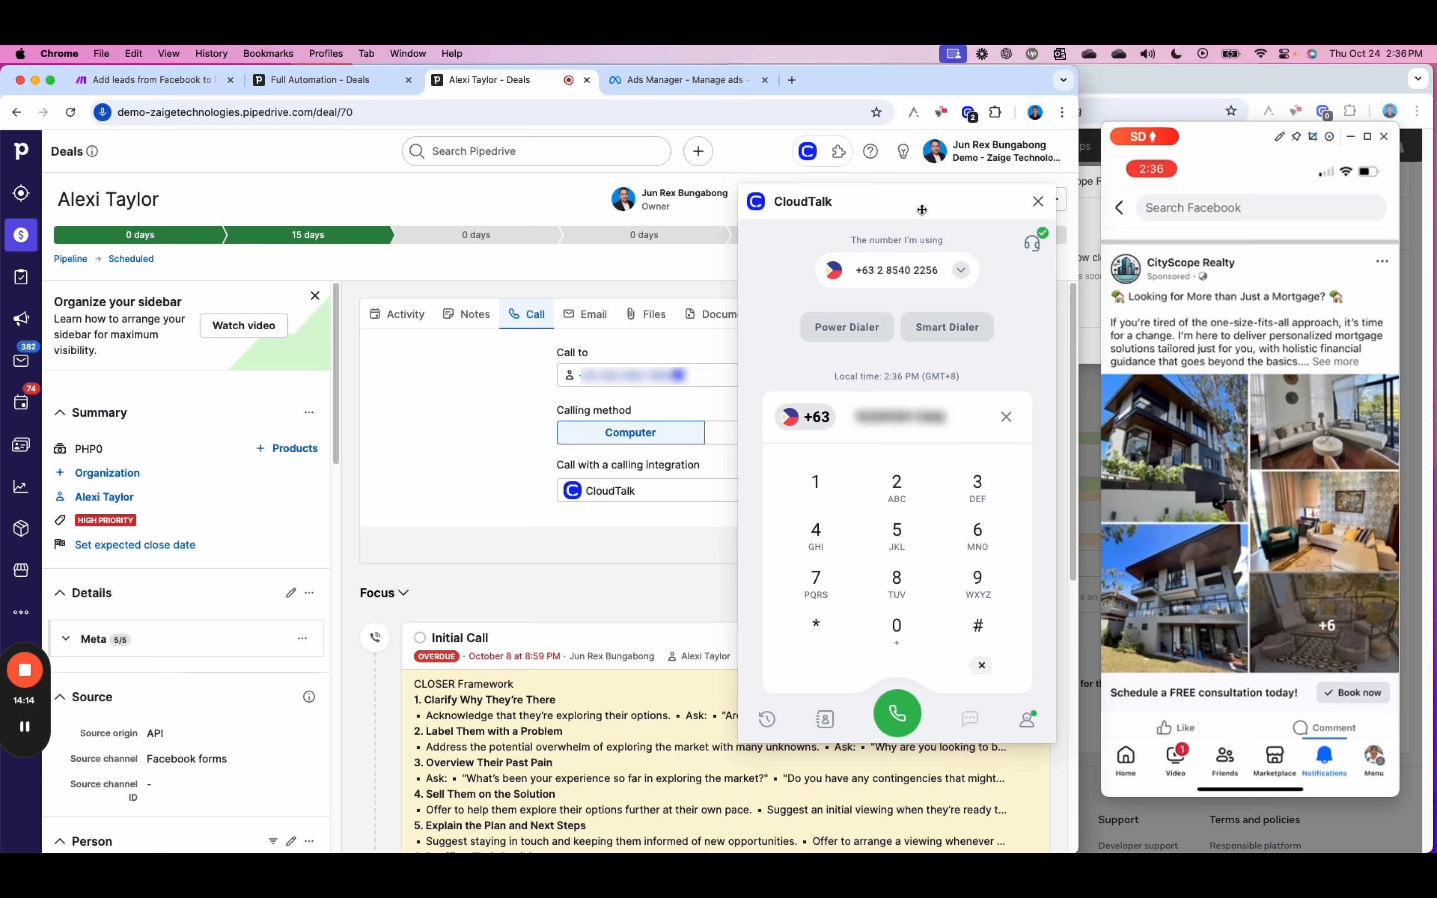
drag(921, 187, 301, 182)
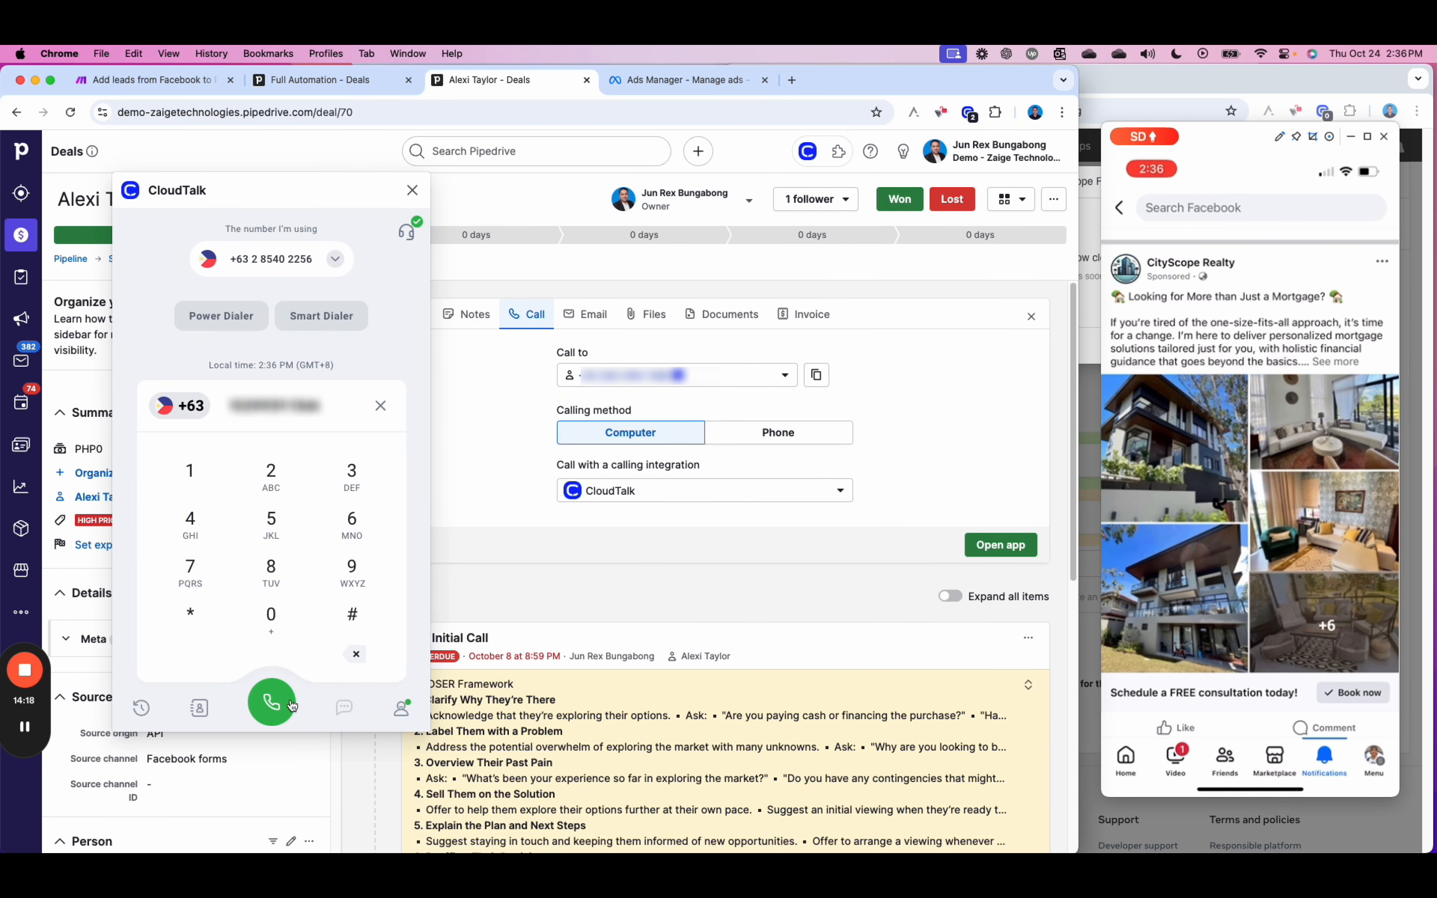
click(273, 706)
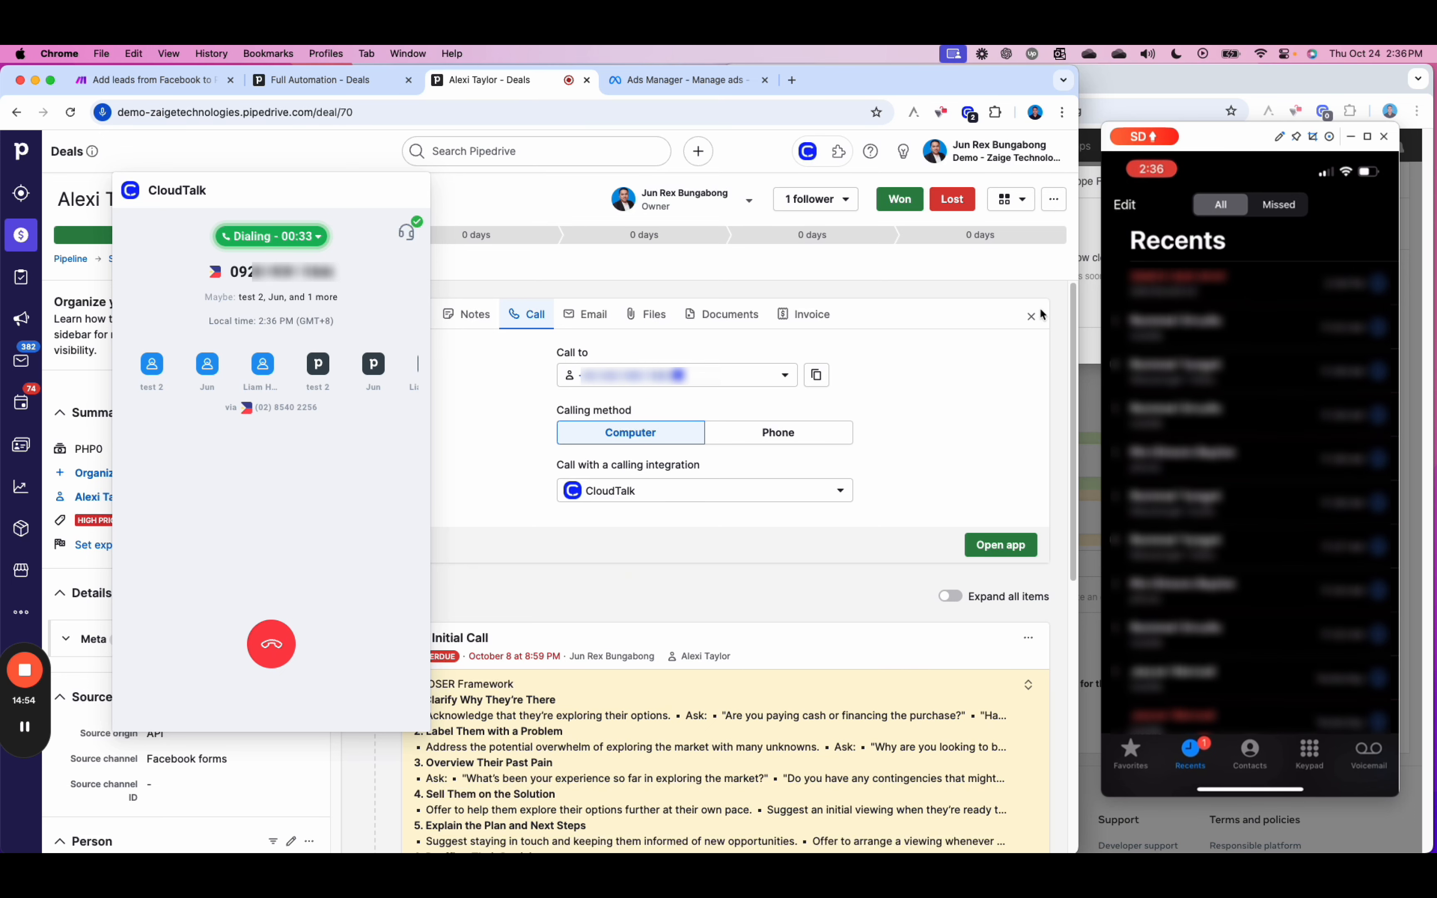
click(273, 649)
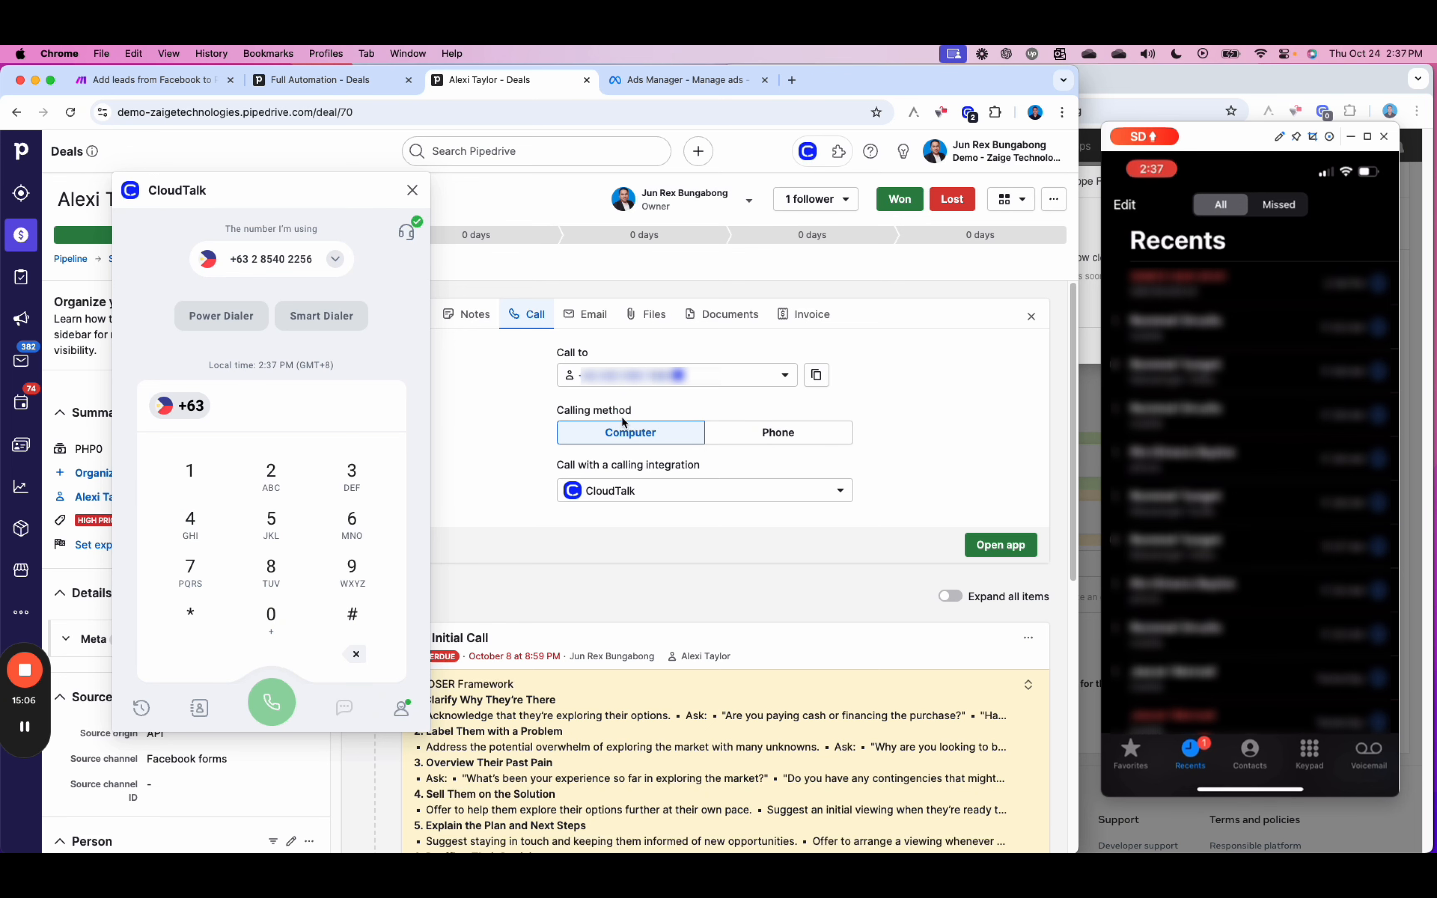
click(413, 191)
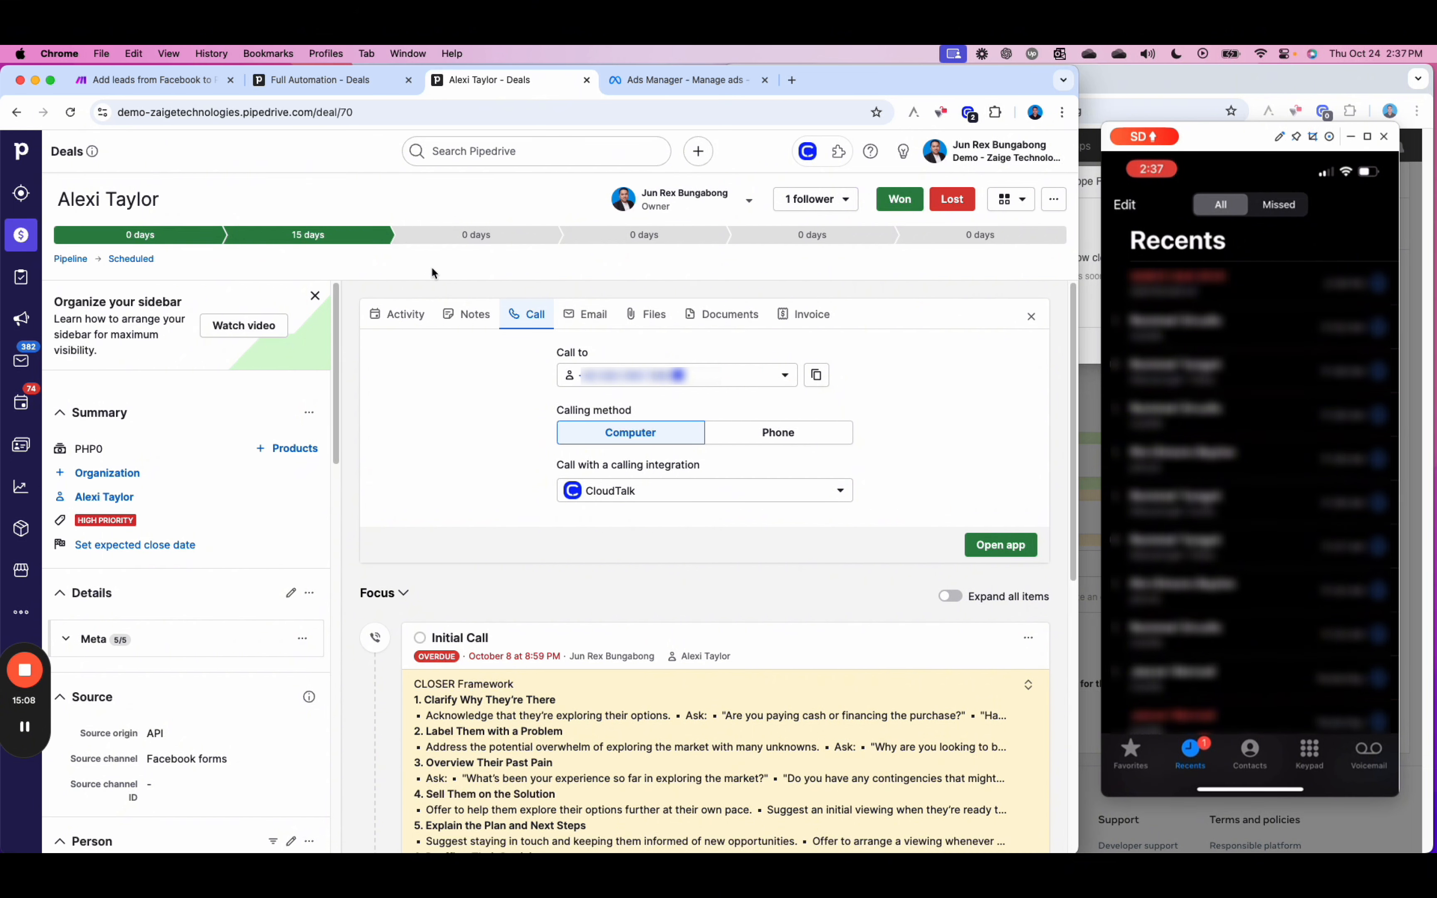
- Return to the deals pipeline and move the deal from the Scheduled stage back to Qualified
click(74, 259)
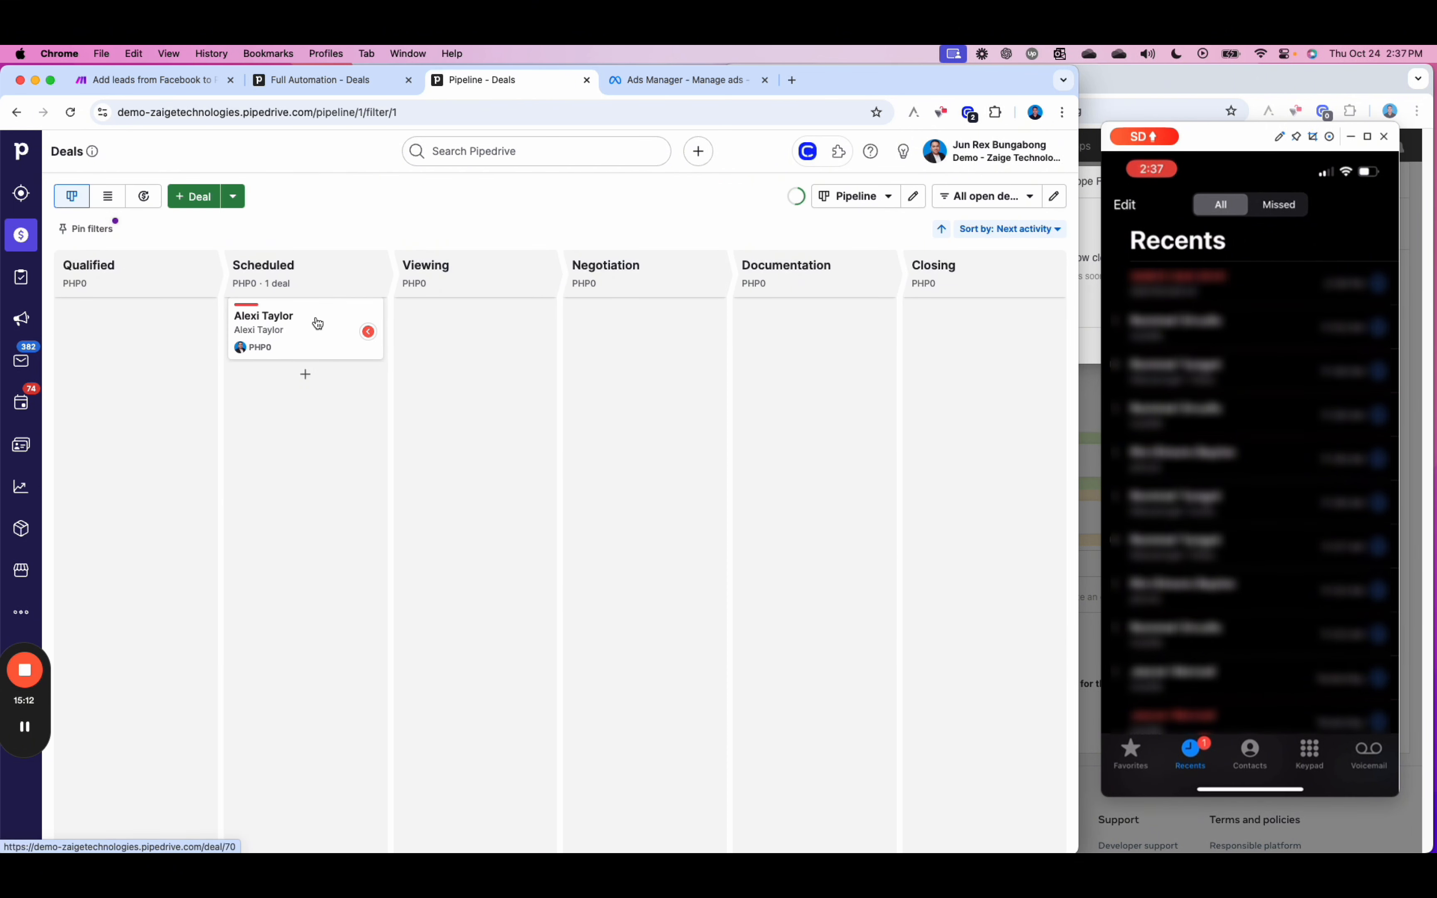
drag(321, 326, 144, 333)
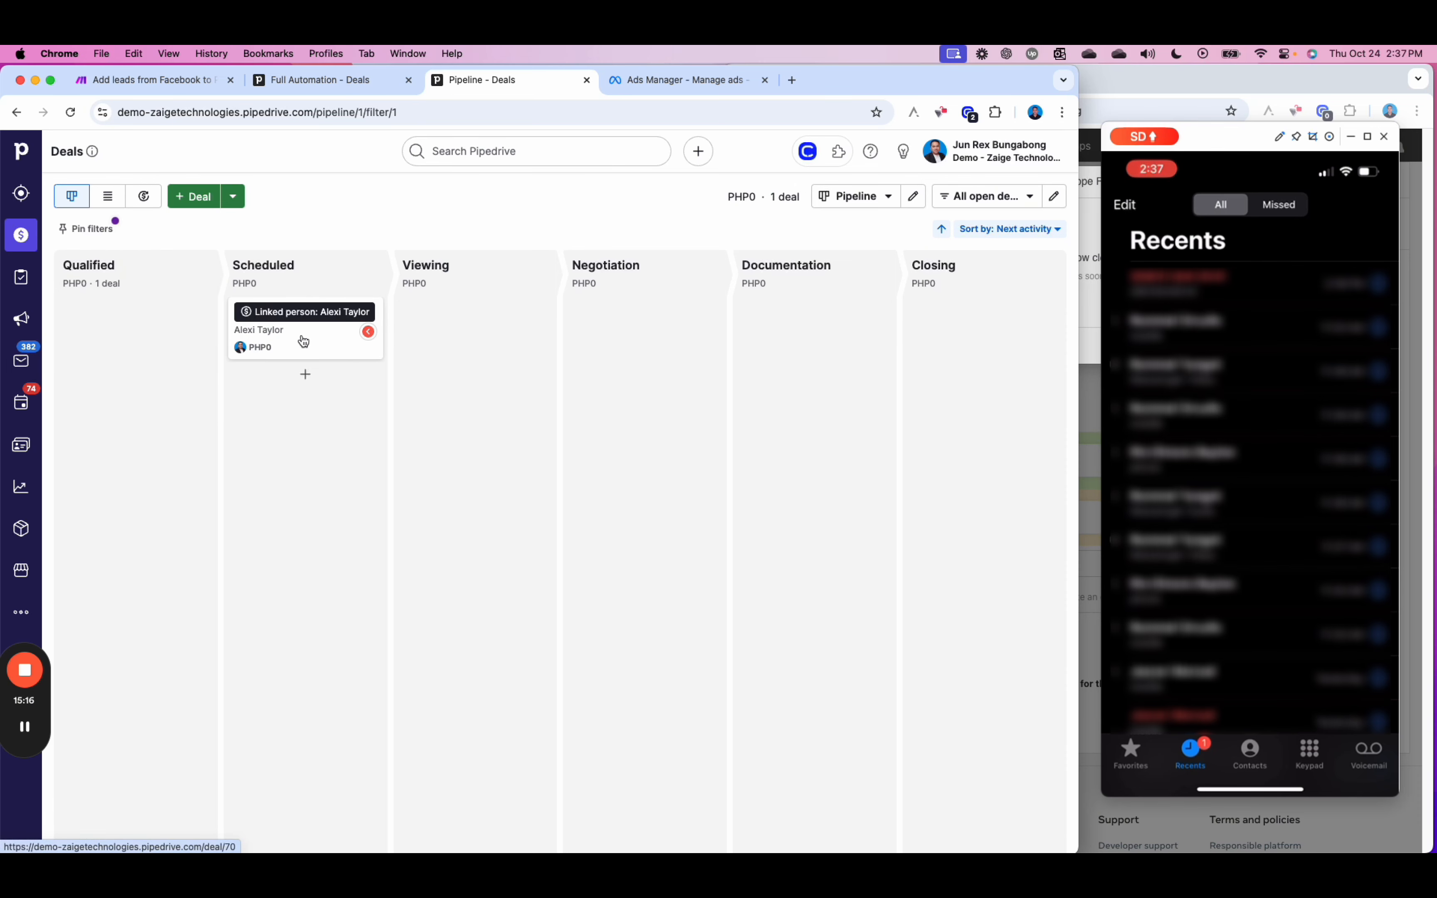
drag(275, 333, 147, 353)
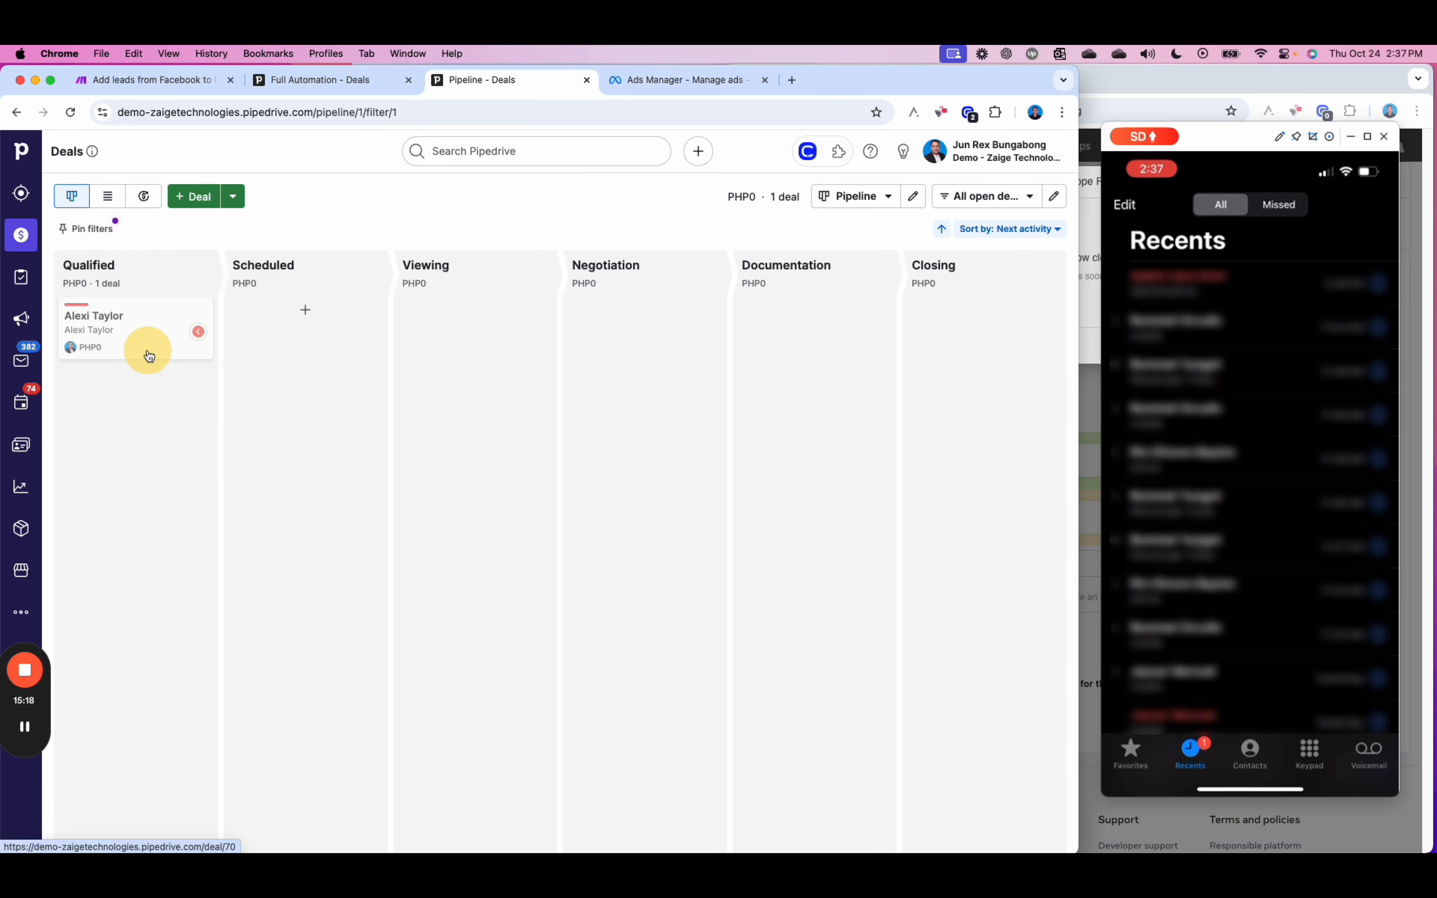